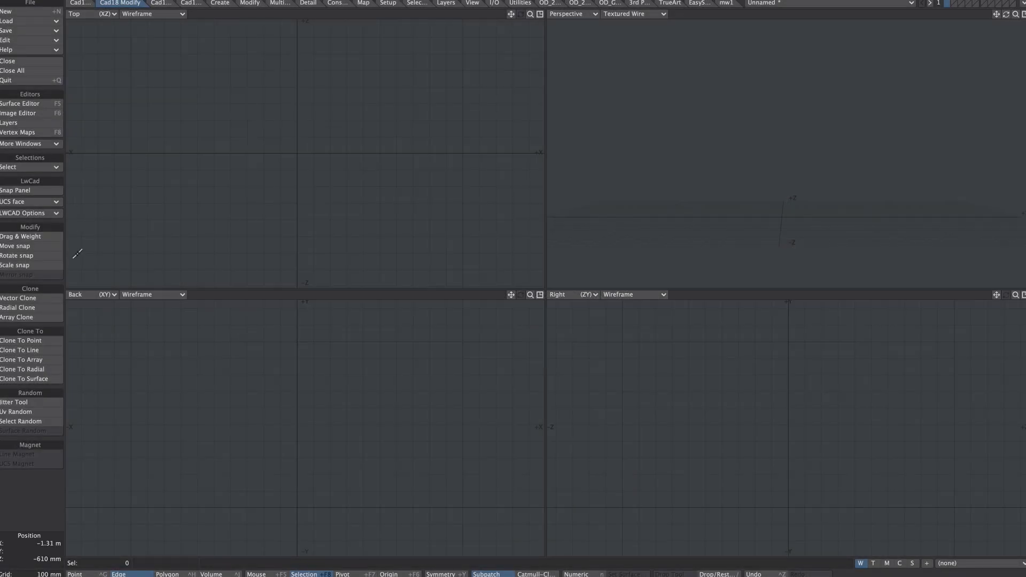
Step: Create a flat box from the origin in the Back view, 930 mm wide and 1 m high, with 8 segments in Y
left_click_drag(297, 350, 452, 495)
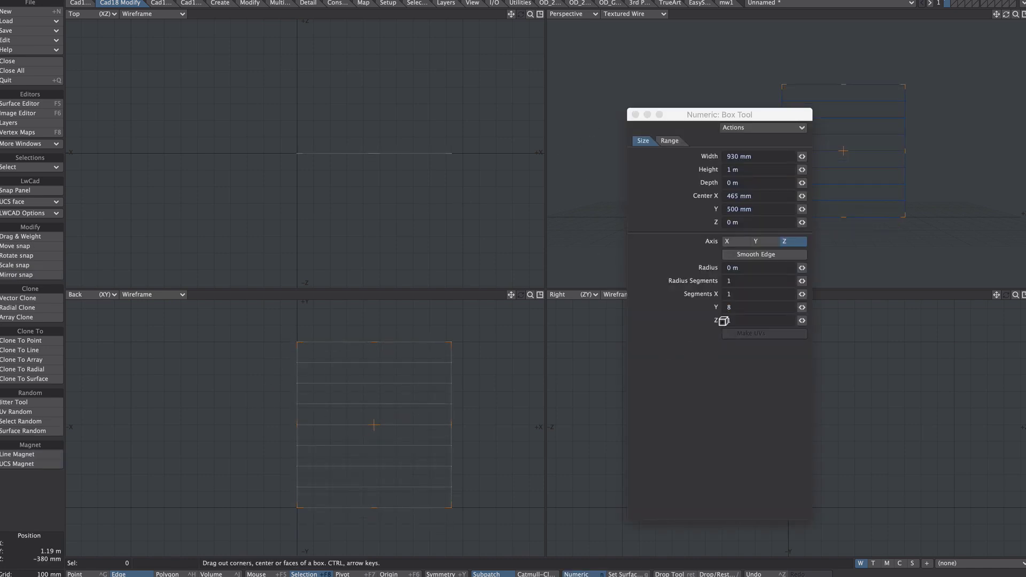
key("Return")
key("space")
Step: Delete the box's points on the +X side, leaving a vertical chain of two-point polygons at the origin
key("space")
mouse_move(415, 127)
right_mouse_down()
mouse_move(459, 200)
mouse_move(428, 124)
right_mouse_up()
key("Delete")
key("F3")
left_click(604, 200)
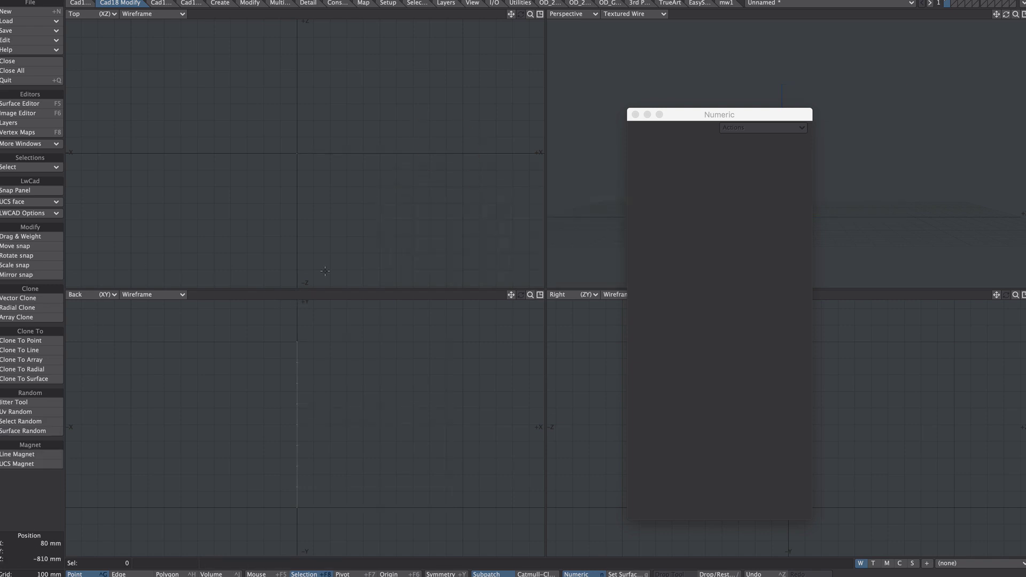
right_click_drag(265, 176, 324, 126)
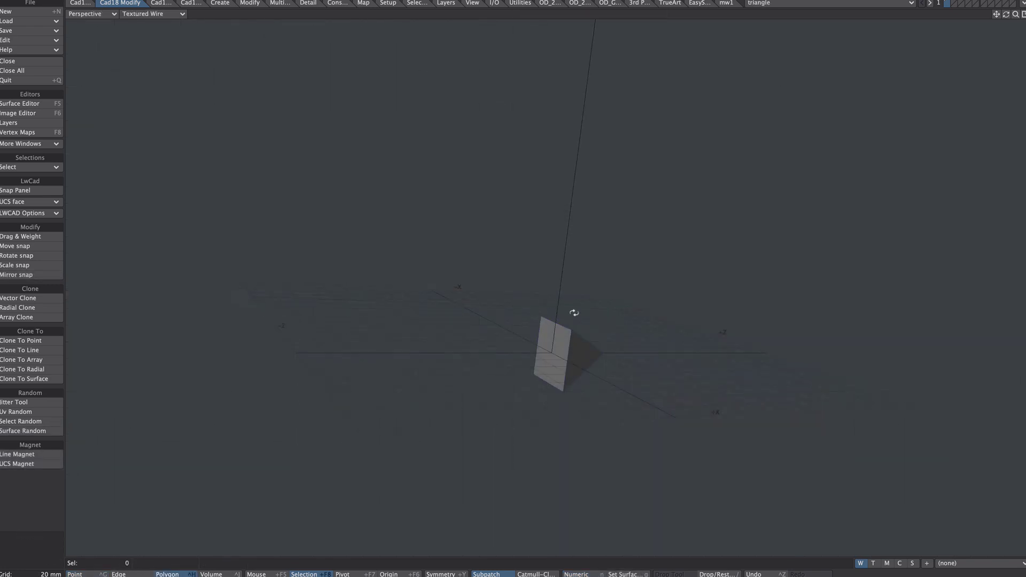
Step: In Layout, add the bones Bone and BoneTop to the 2ppcConcept object and select both bones
left_click_drag(574, 313, 369, 325, "alt")
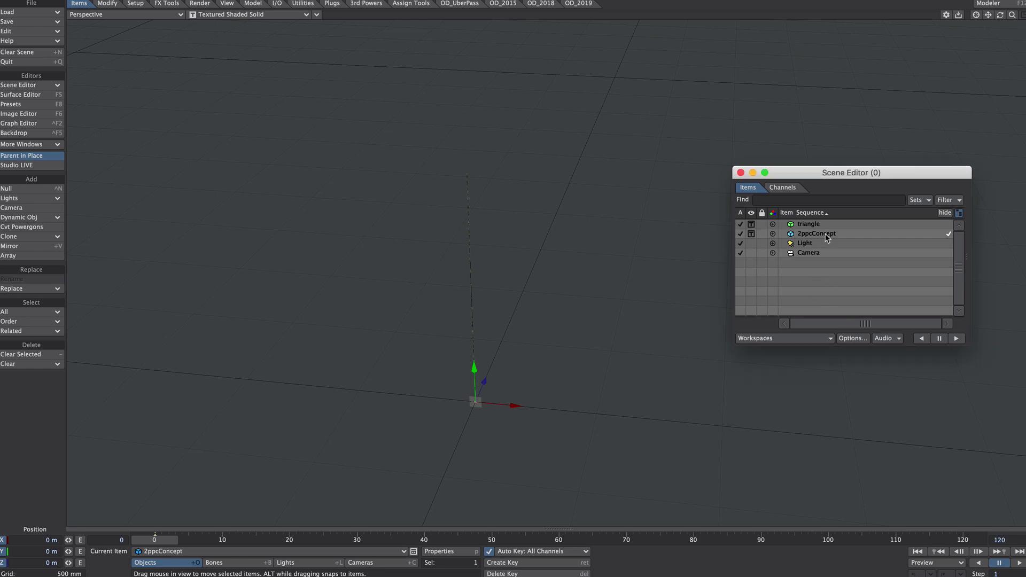
left_click(817, 233)
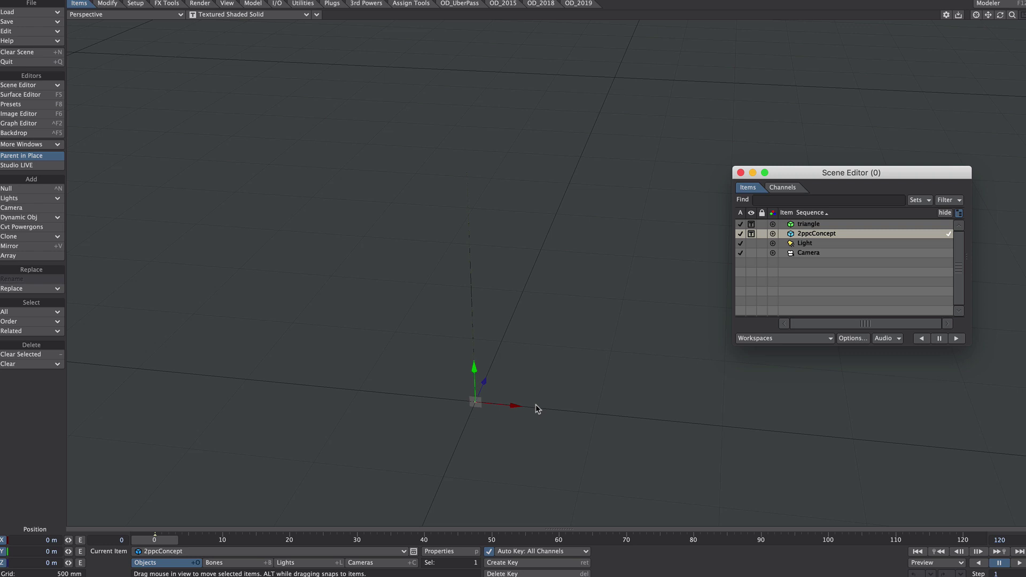
key("=")
key("Return")
left_click(812, 243, "shift")
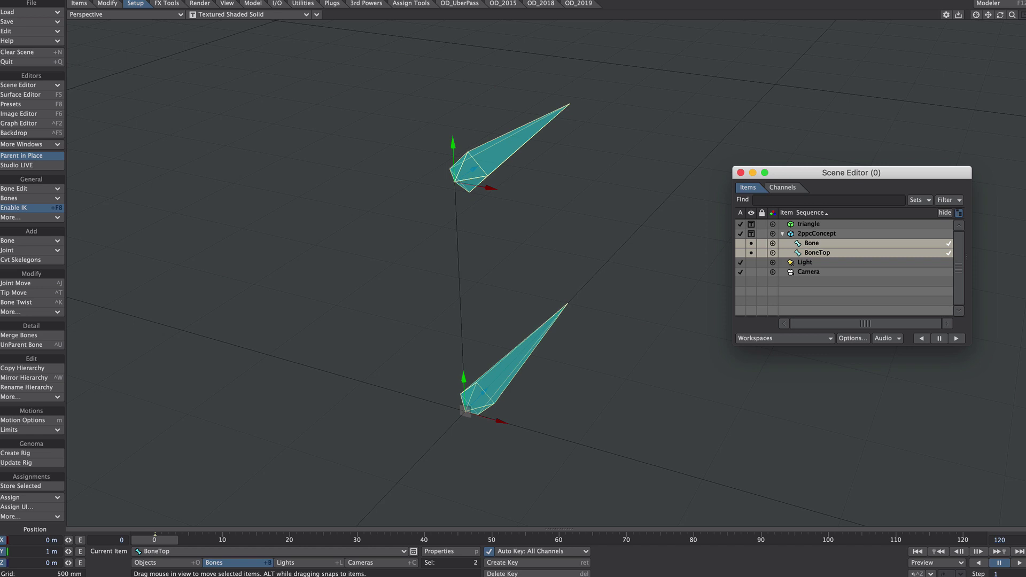
Step: Set the bone type of both selected bones to Joint and disable Multiply Strength by Rest Length
key("p")
left_click(679, 248)
left_click(676, 255)
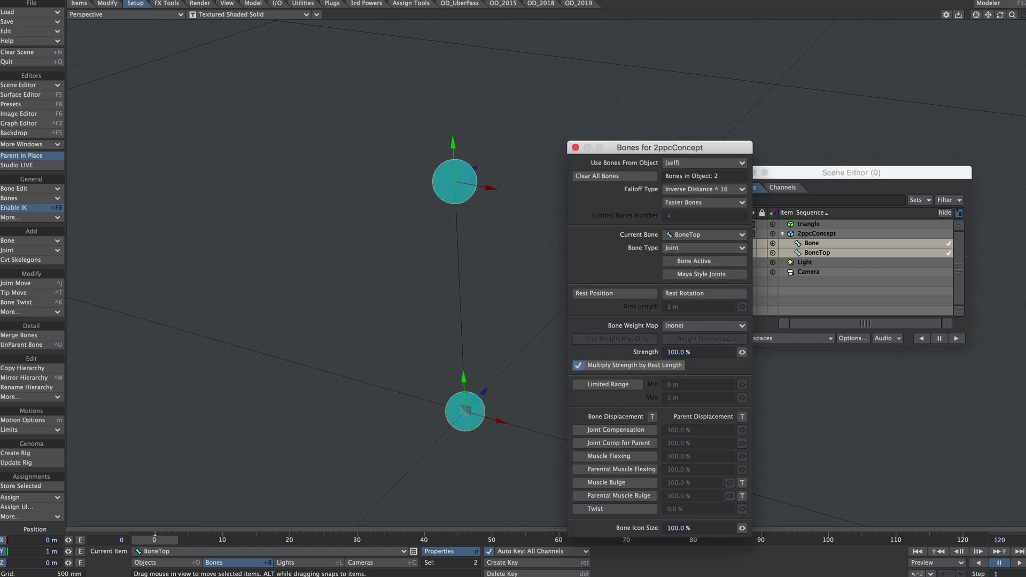
left_click(628, 365)
left_click(576, 148)
left_click_drag(539, 355, 548, 326, "alt")
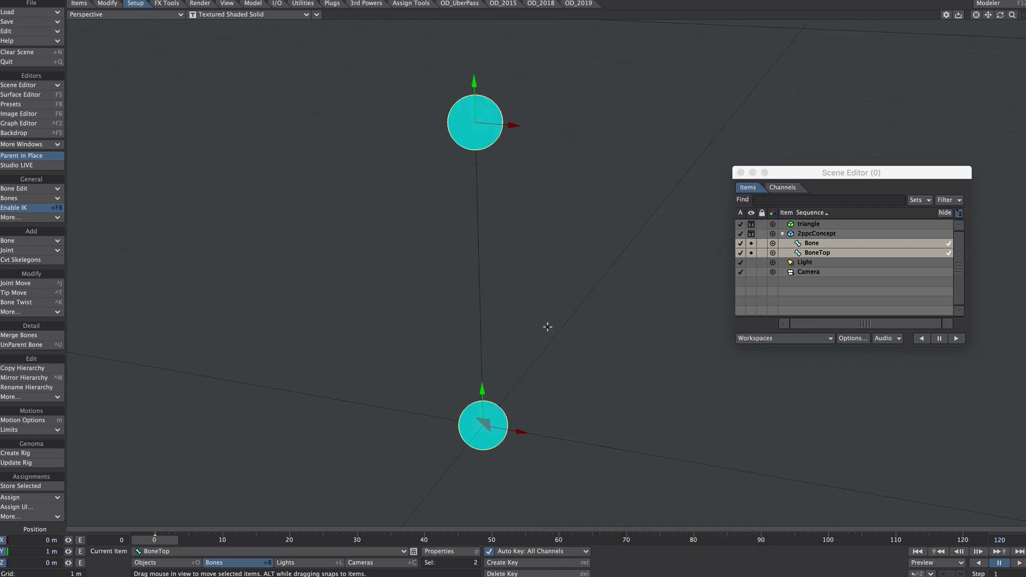
Step: Move the BoneTop joint sideways to bend the two-point polygon chain into an S shape
key("1")
scroll(580, 59, "down", 1)
left_click_drag(586, 27, 449, 203, "alt")
right_click_drag(554, 146, 449, 251)
left_click_drag(500, 214, 405, 217)
left_click_drag(406, 217, 403, 220)
Step: Display the perspective viewport as Textured Shaded Solid Wireframe and select the 2ppcConcept object
left_click(225, 15)
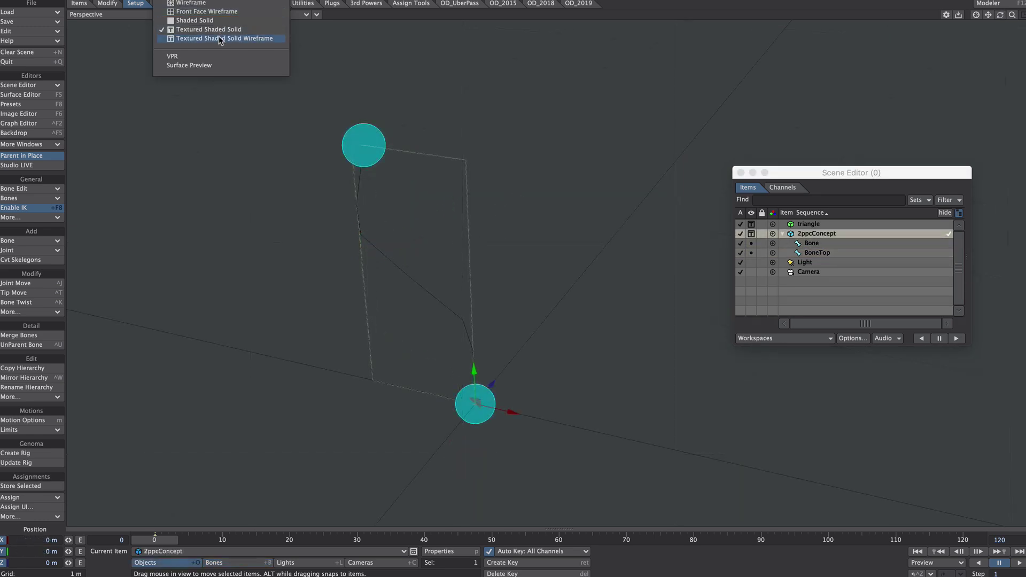
left_click(220, 38)
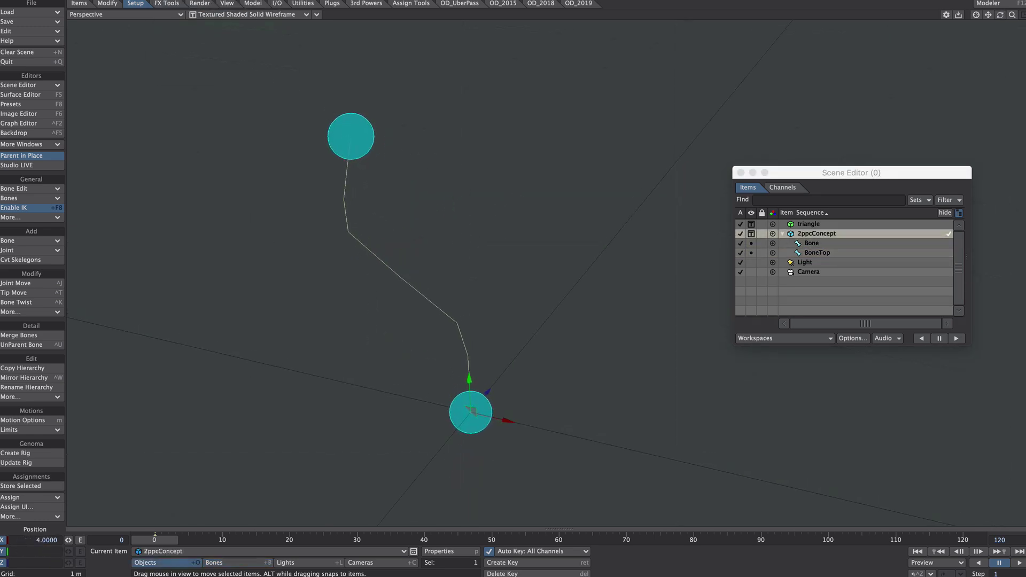
left_click_drag(1001, 15, 1000, 9)
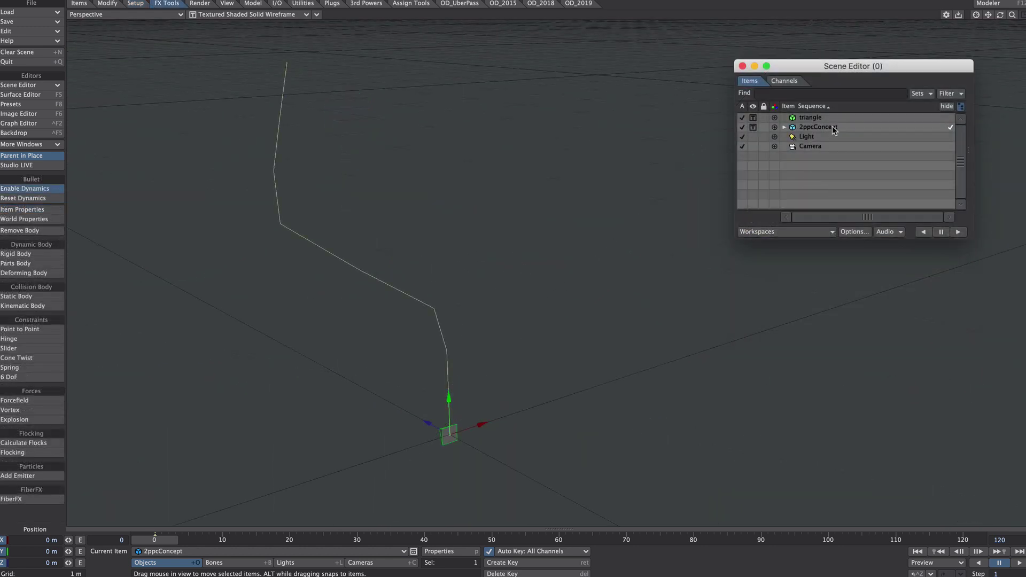
left_click(784, 127)
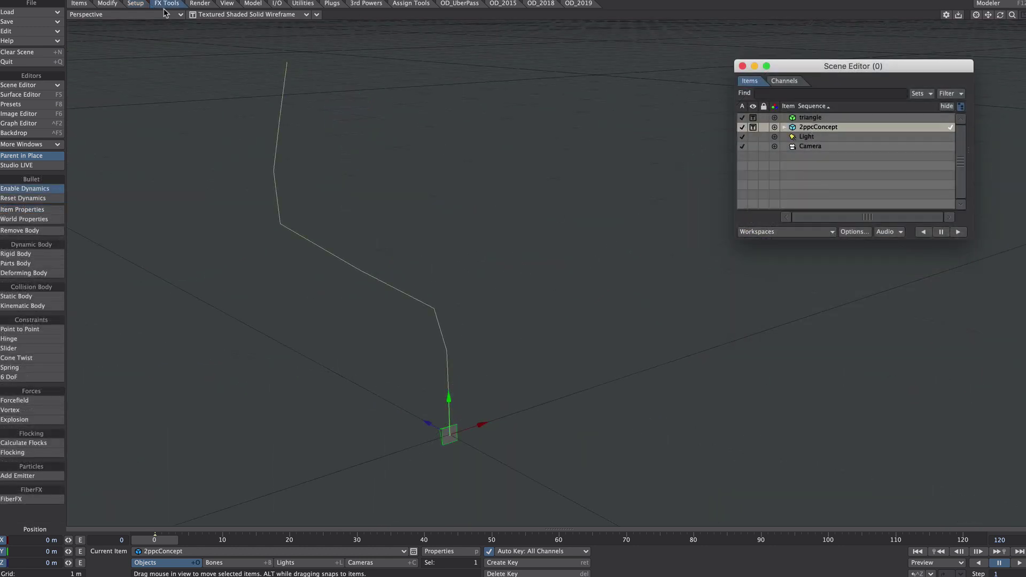
Step: Activate FiberFX on the 2ppcConcept object and set its Fiber Kink to 0%
left_click(10, 499)
left_click(674, 251)
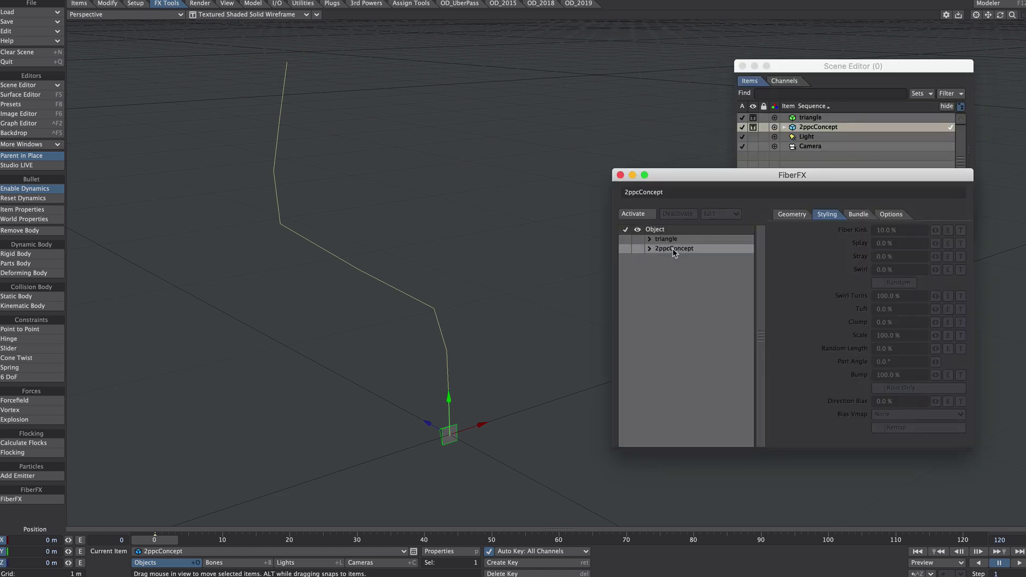
left_click(634, 214)
left_click(637, 250)
left_click(909, 231)
type("0")
key("Tab")
Step: Set the 2ppcConcept fiber geometry to a Fiber Width of 20 mm and a Fiber Smooth of 2
left_click(795, 214)
left_click_drag(904, 341, 835, 330)
type(".05")
key("Return")
type("2")
key("Tab")
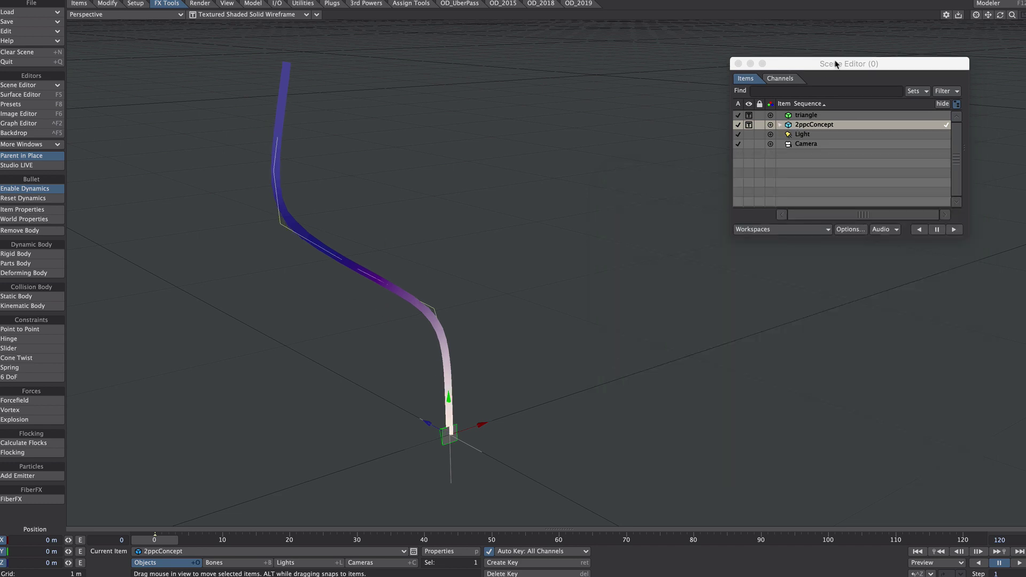
left_click(836, 63)
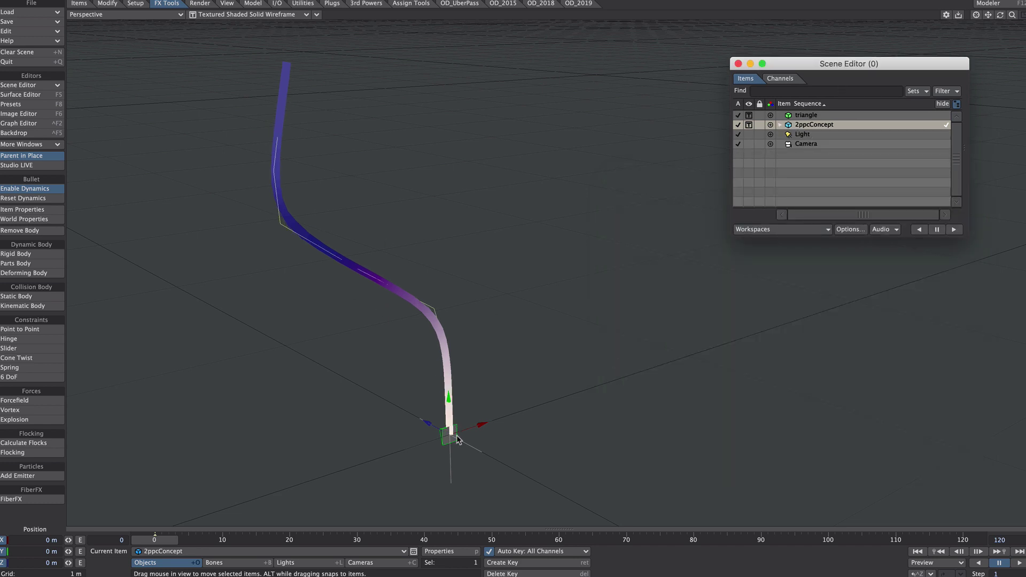
Step: Add a Nodal Motion modifier to the triangle object and open its node editor
left_click(807, 118)
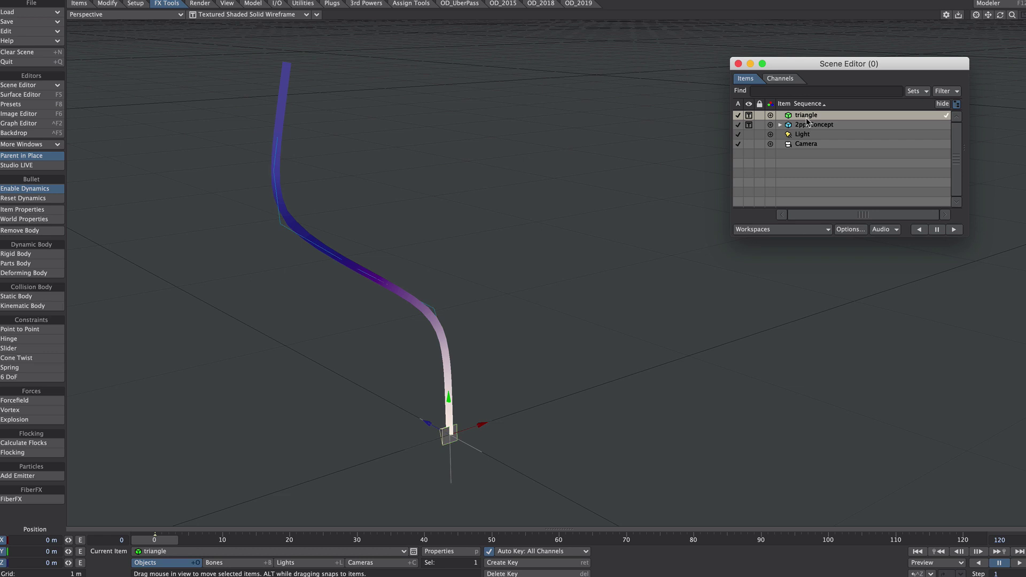
key("m")
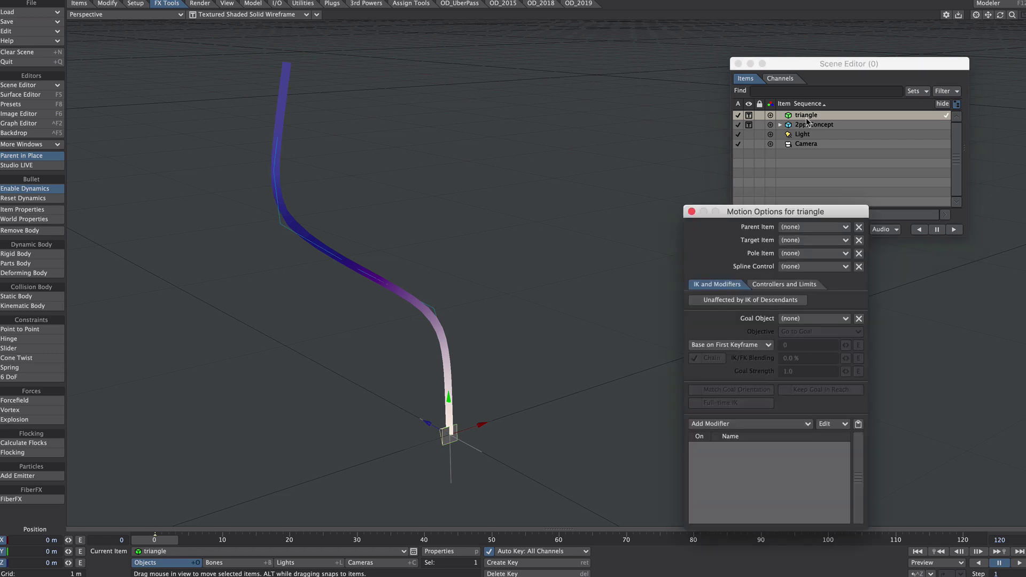
left_click(744, 425)
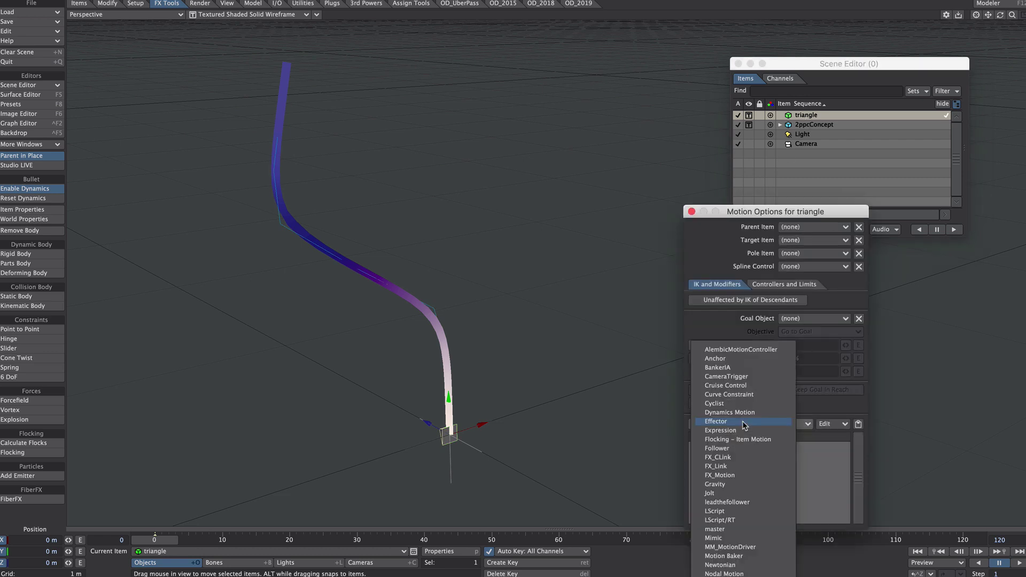
type("no")
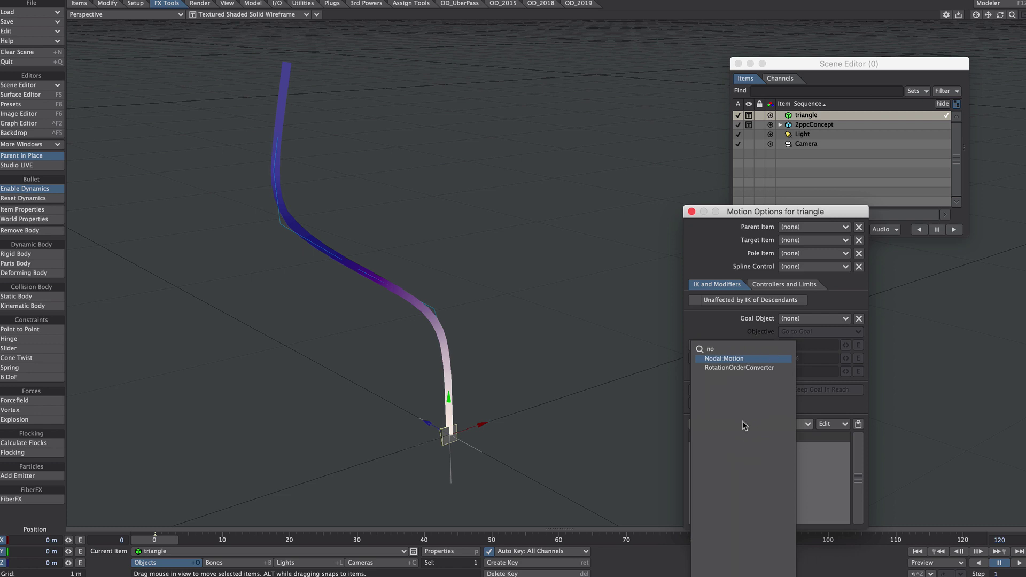
key("Return")
double_click(756, 447)
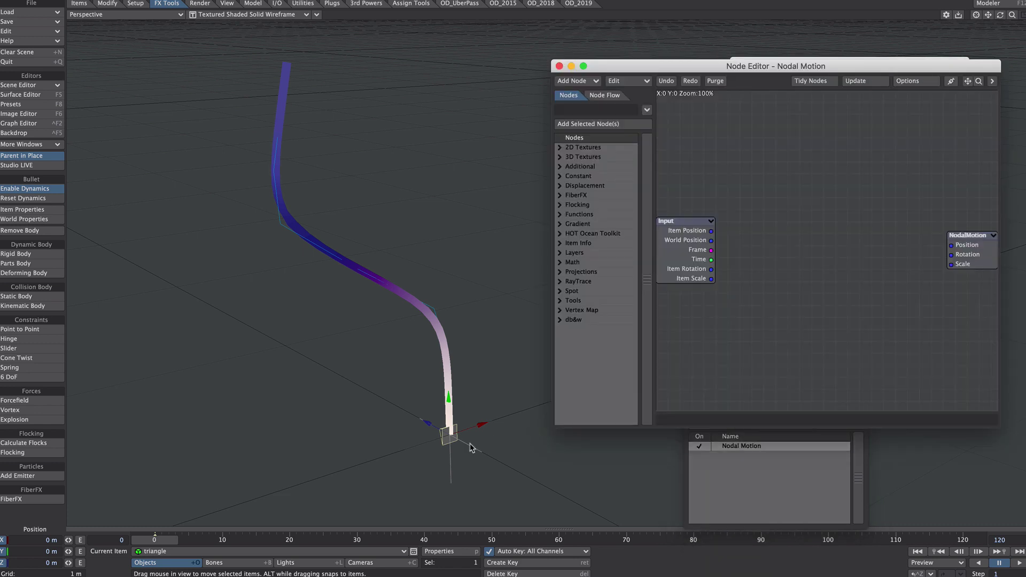
Step: Add a FiberInfo node that reads 2ppcConcept and connect its Fiber Edge Position World output to the NodalMotion Position input
left_click(573, 108)
type("fi")
double_click(585, 157)
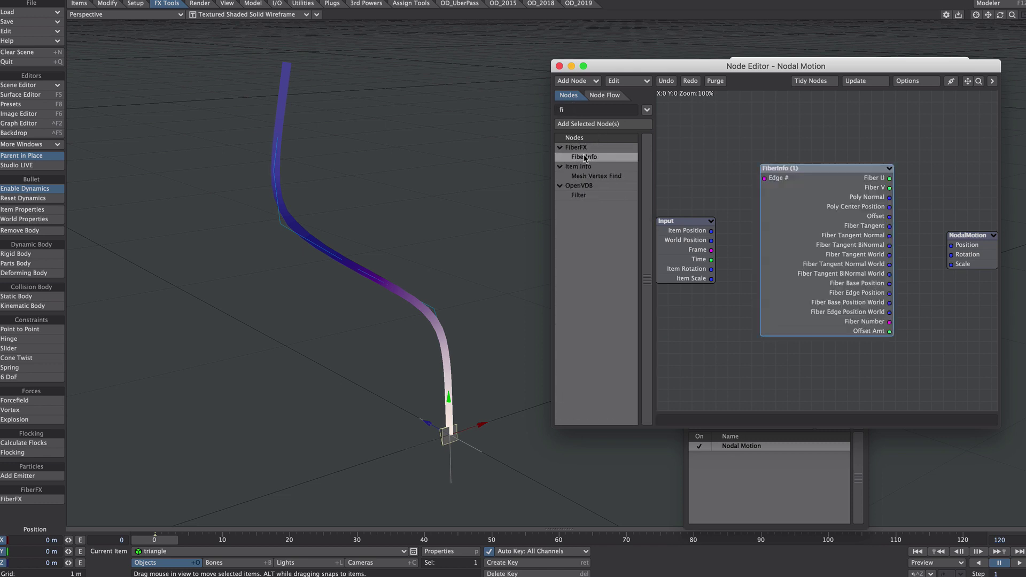
double_click(797, 234)
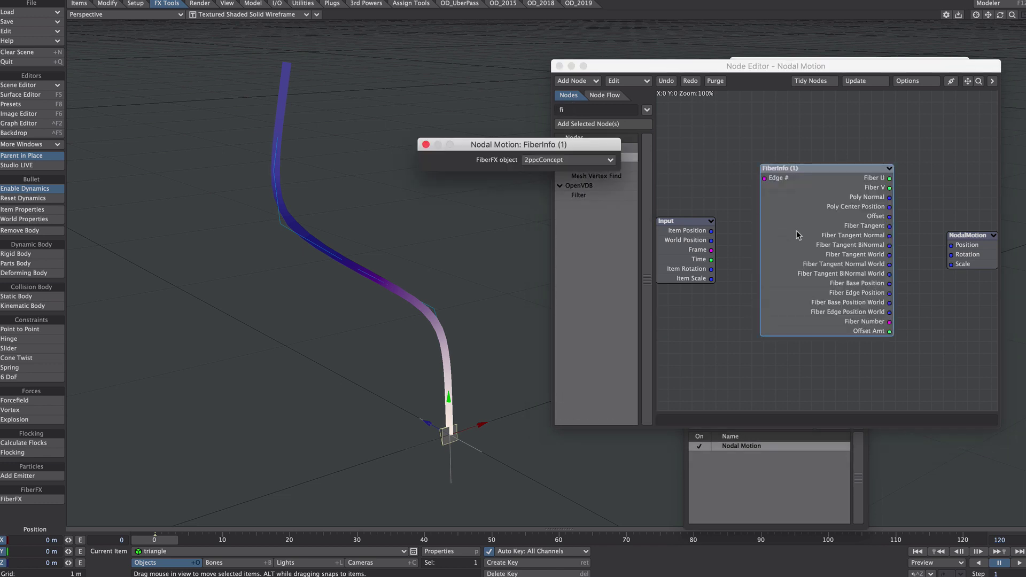
left_click(524, 161)
left_click(447, 164)
left_click(426, 145)
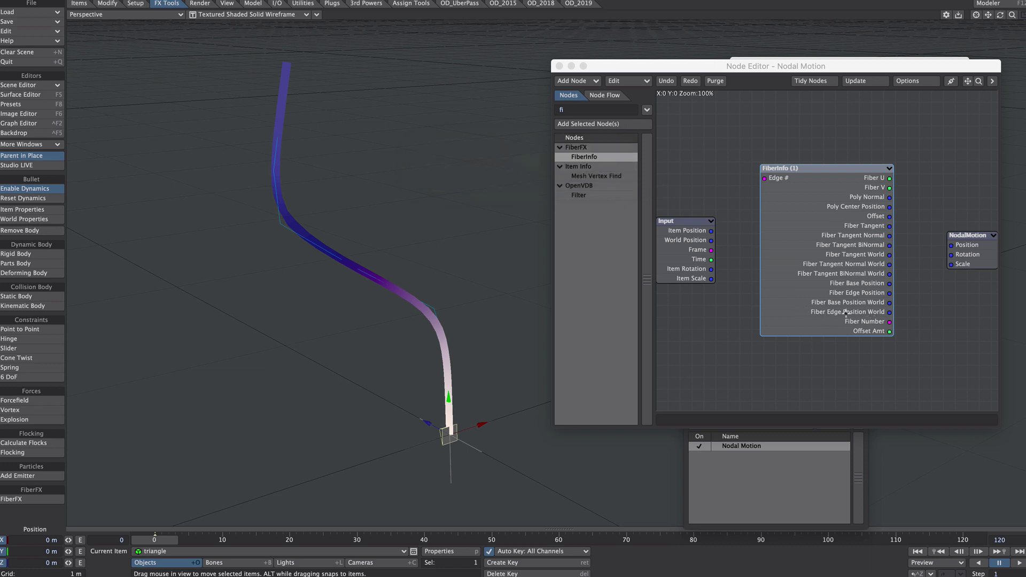
left_click_drag(891, 313, 966, 246)
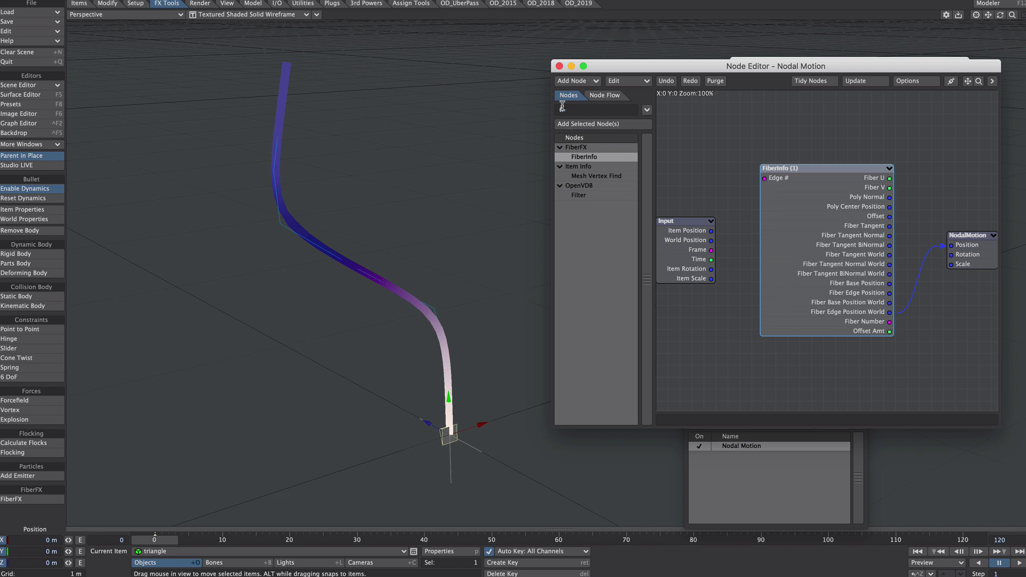
Step: Add a constant Integer node and connect it to the FiberInfo node's Edge # input
left_click_drag(575, 110, 545, 109)
type("int")
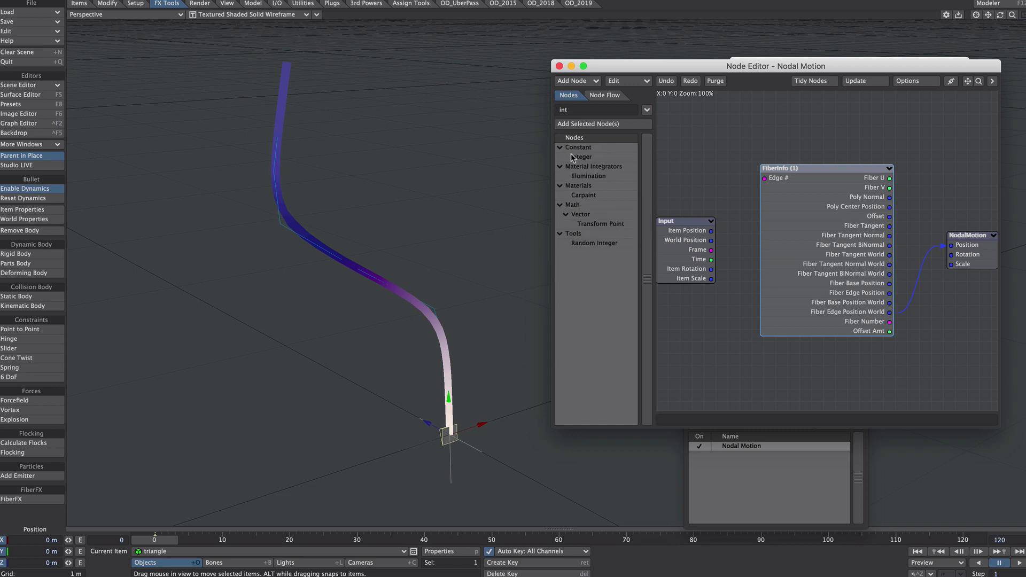
left_click_drag(573, 158, 765, 178)
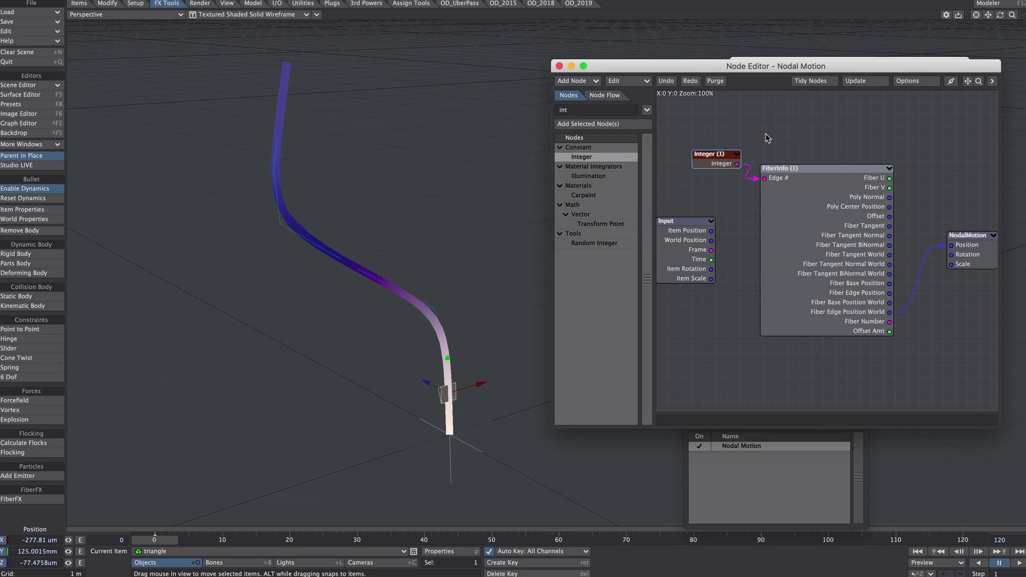
Step: Raise the Integer node's value to 7 to slide the triangle along the fiber
double_click(719, 161)
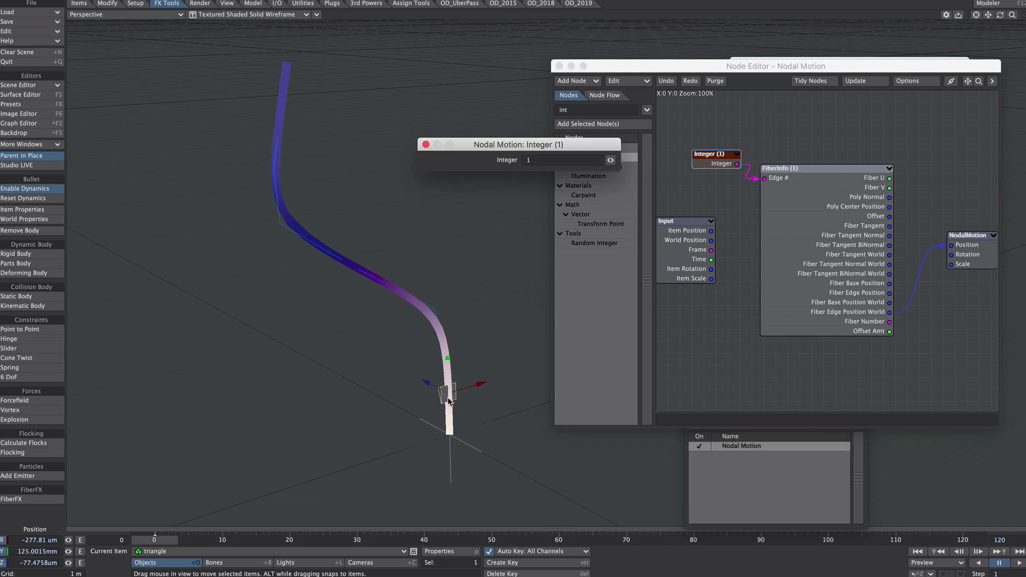
double_click(529, 159)
left_click(611, 160)
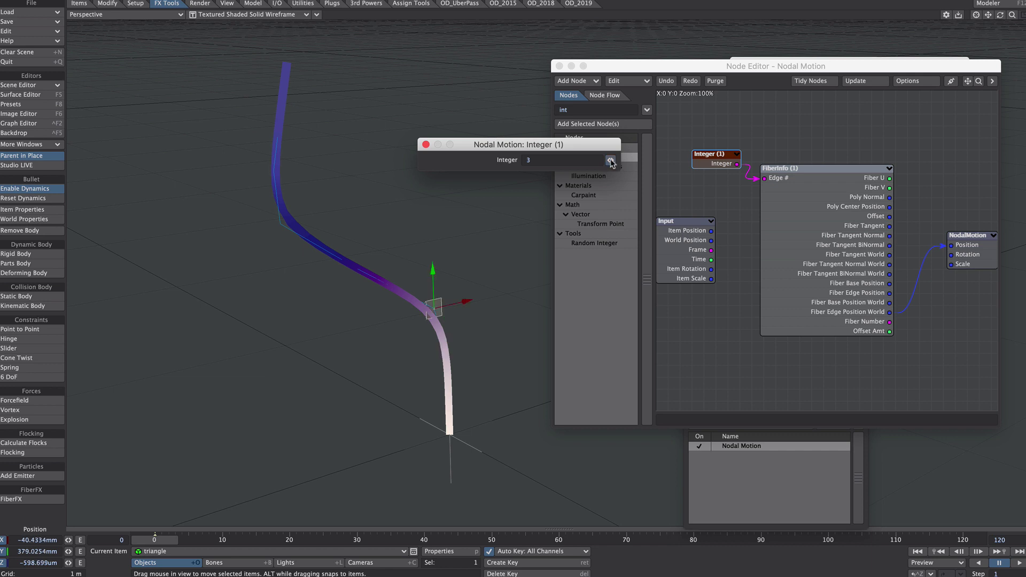
left_click(610, 160)
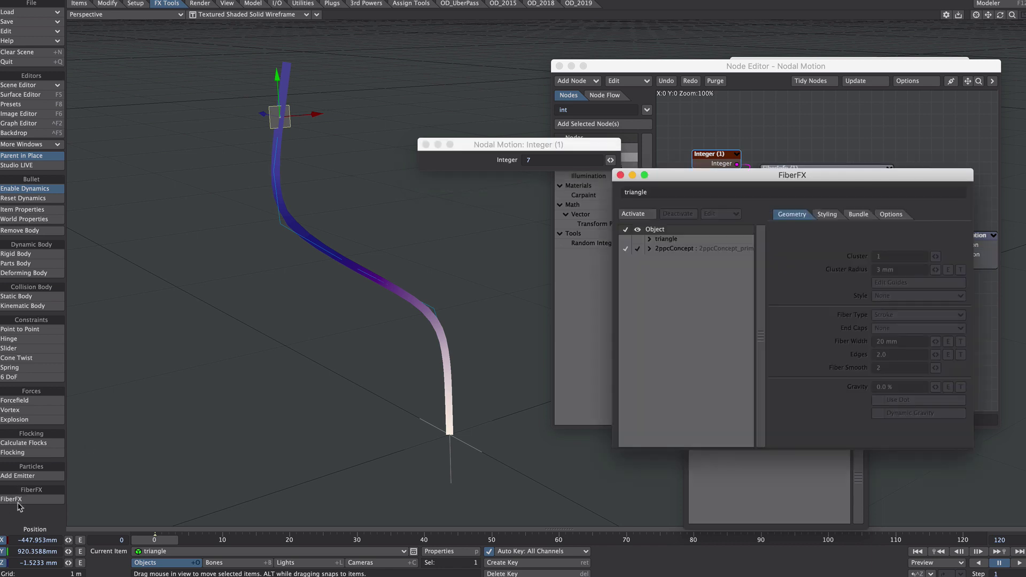
Step: Set the 2ppcConcept Fiber Quantity to 5 and Guide Radius to 1 m in FiberFX
left_click(679, 254)
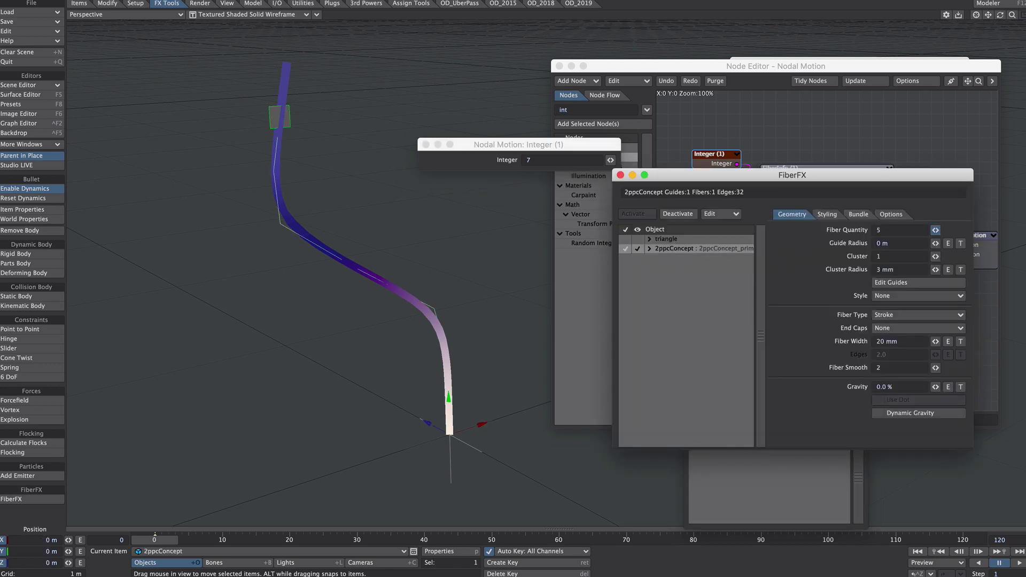
key("Tab")
type("1")
key("Tab")
scroll(262, 476, "down", 2)
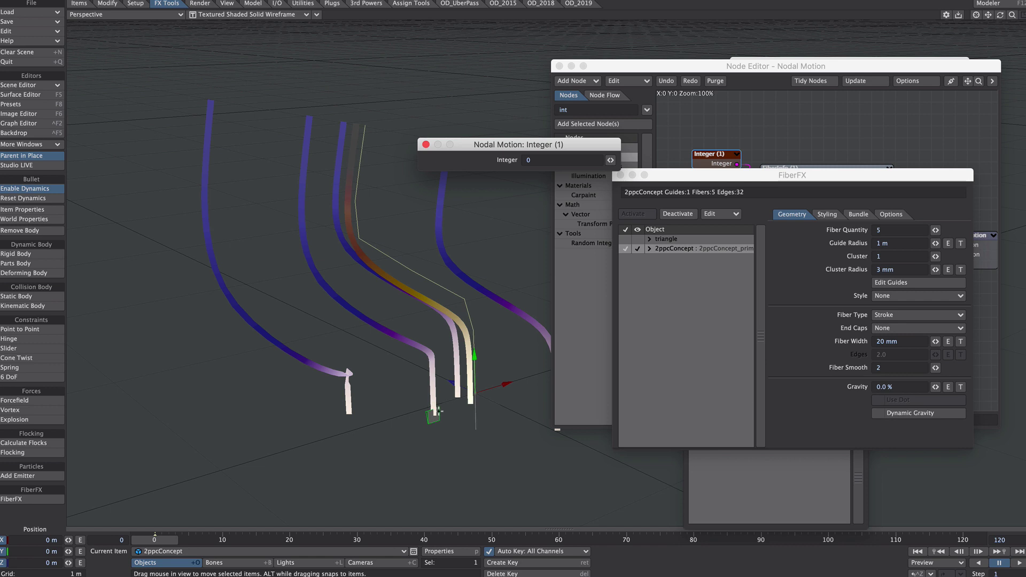
Step: Vary the Integer node's value to step the triangle along the edges of the multiple fibers
left_click(610, 160)
left_click_drag(610, 160, 620, 160)
left_click_drag(608, 160, 611, 163)
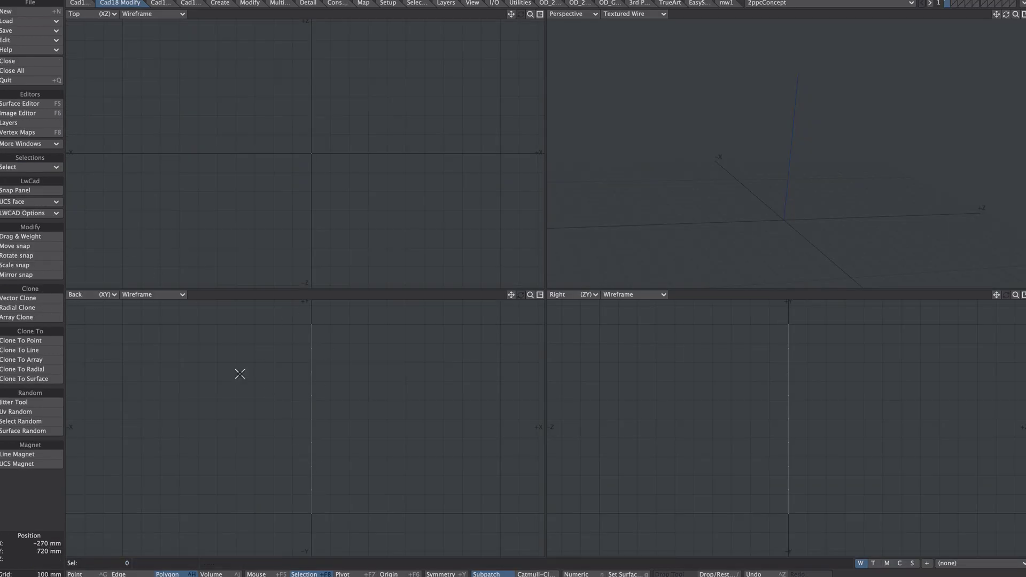
Step: In Modeler, move points of the 2ppcConcept chain in the Back view to reshape the fiber guide
key("ctrl+t")
left_click_drag(287, 367, 379, 425, "ctrl+alt")
left_click_drag(322, 445, 324, 444)
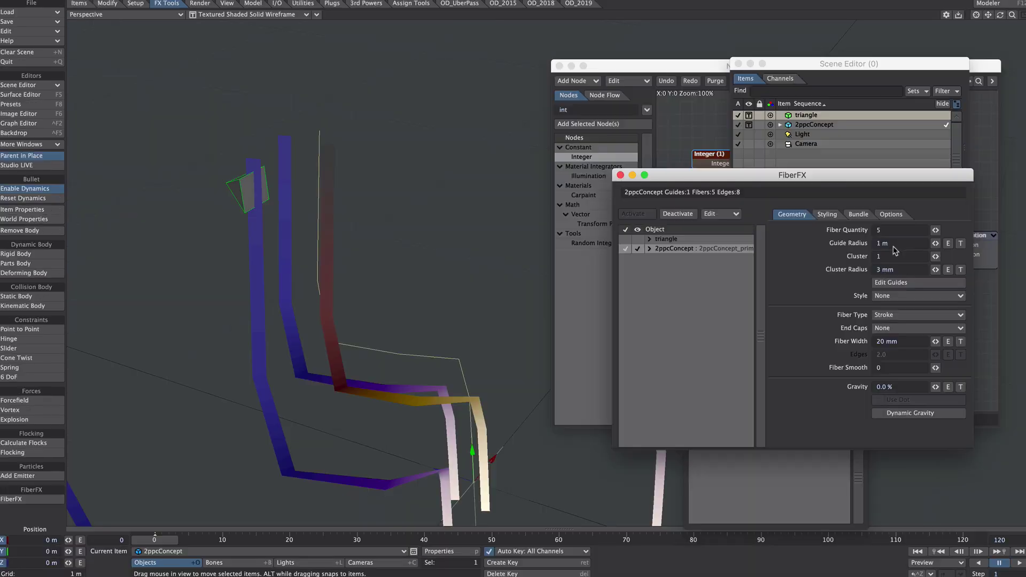
Step: Return to Layout and set the 2ppcConcept Fiber Quantity to 1 and Guide Radius to 0 m
key("F12")
left_click(890, 243)
type("0")
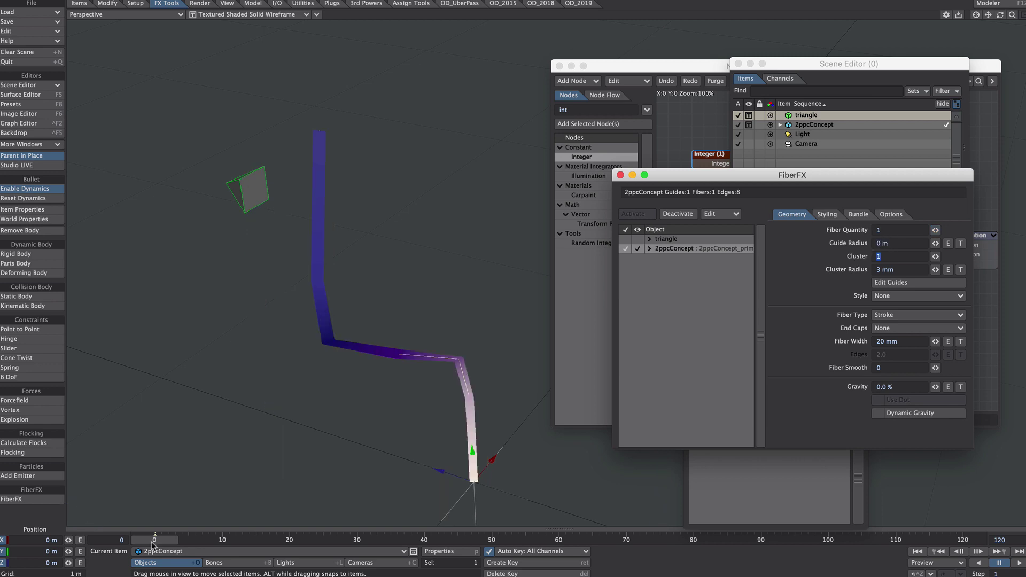
left_click(156, 548)
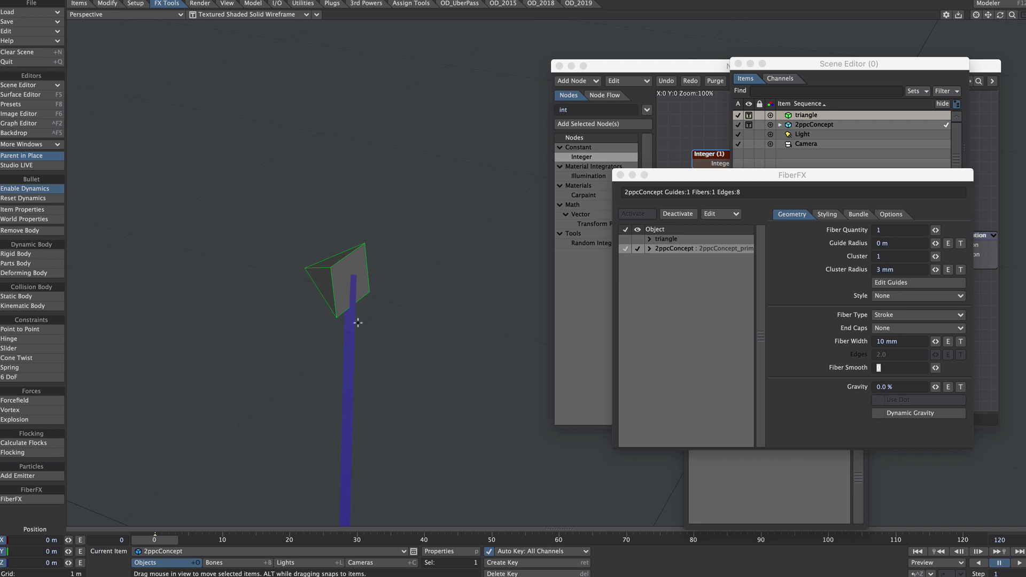
Step: Add a Cross node to the triangle's Nodal Motion node graph
left_click_drag(377, 294, 326, 209)
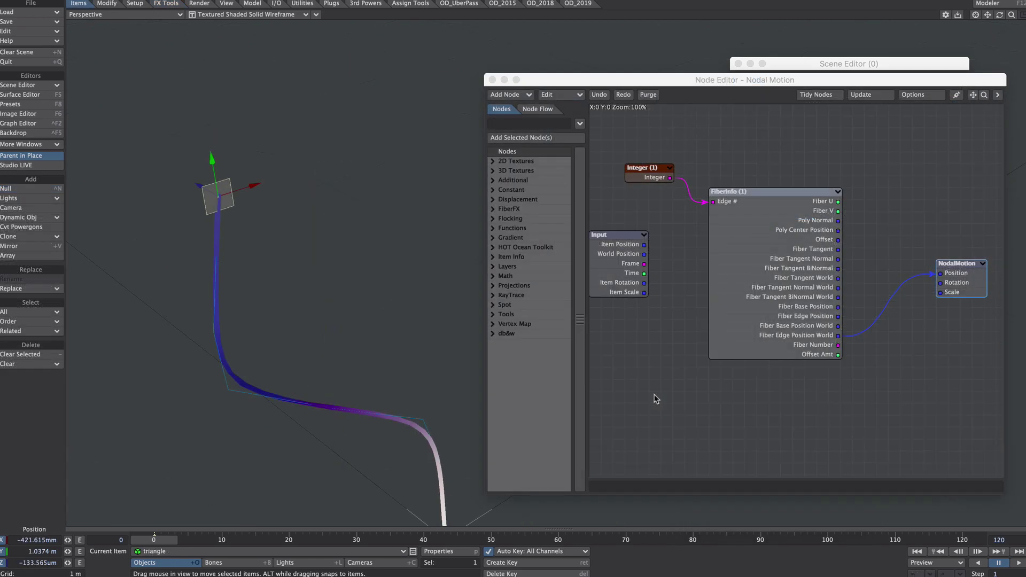
left_click(663, 435)
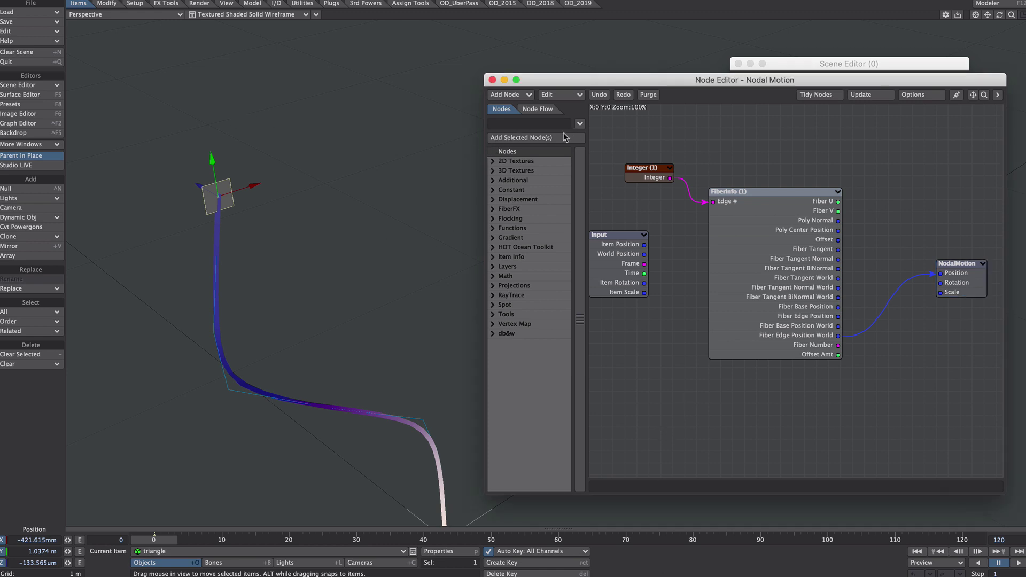
left_click(508, 121)
type("cross")
double_click(518, 180)
Step: Find the MatrixHPB node by name and add it to the Nodal Motion graph
left_click_drag(513, 123, 479, 113)
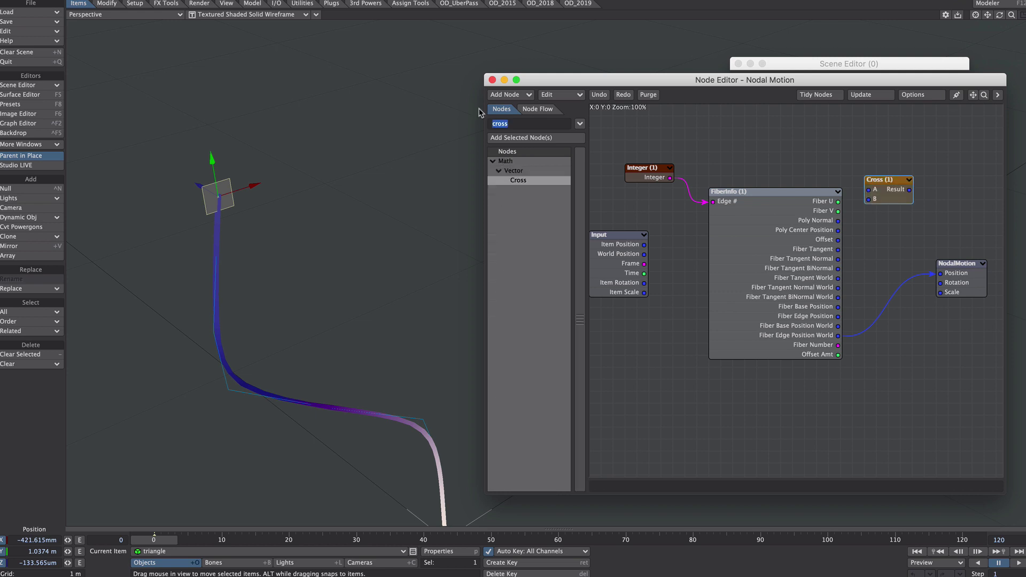
type("mar")
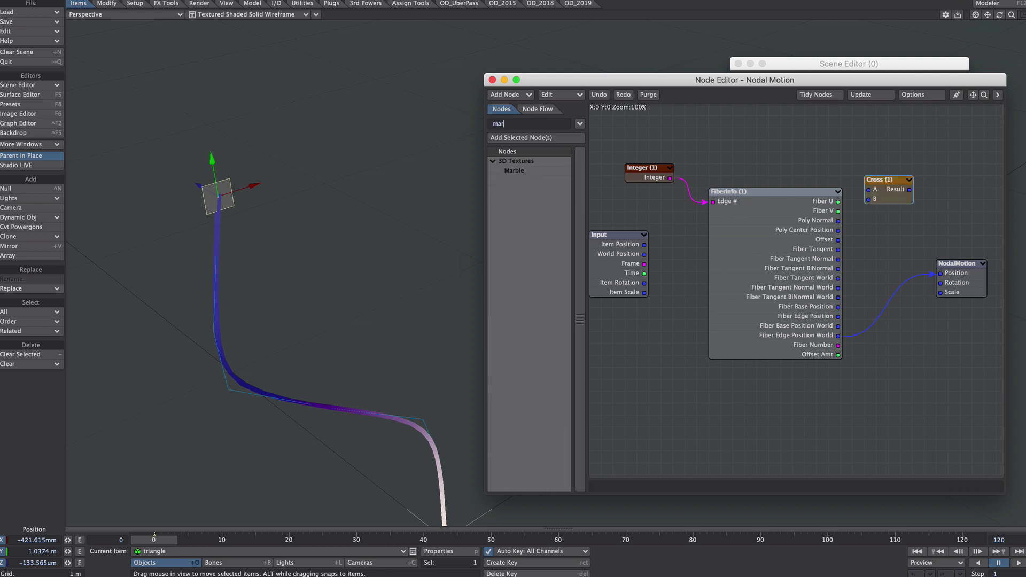
key("BackSpace")
type("tri")
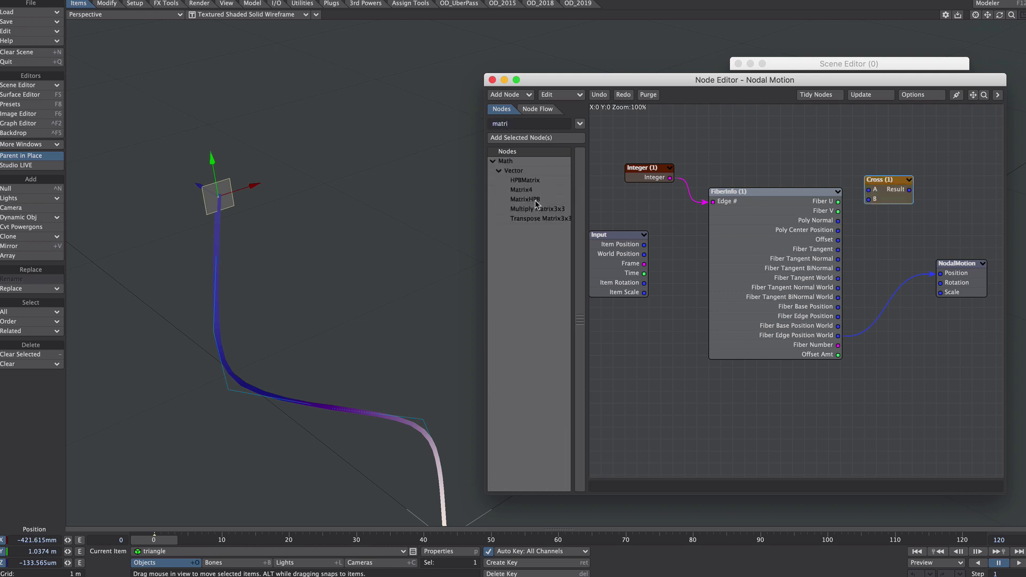
double_click(533, 202)
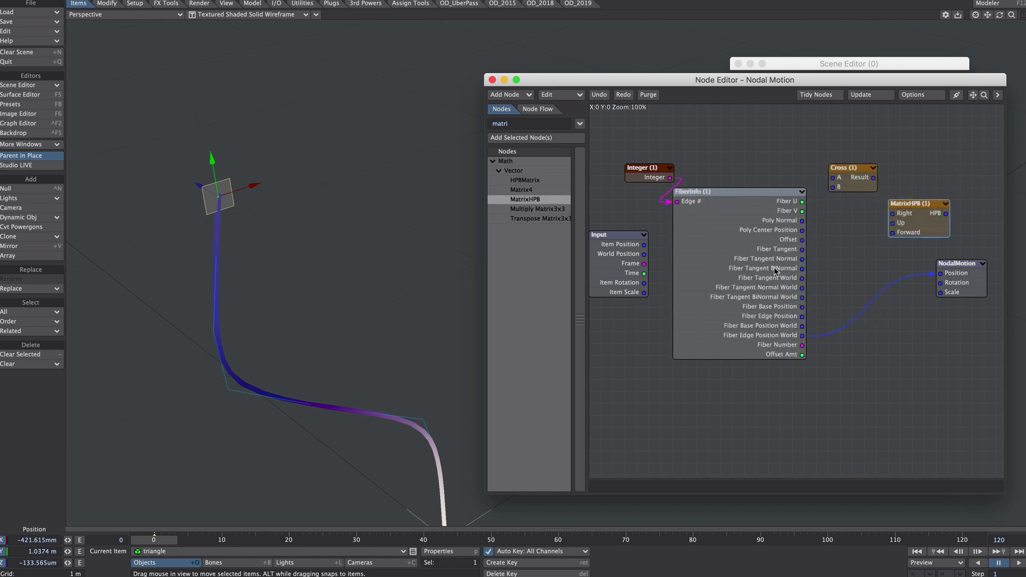
Step: Connect FiberInfo's Fiber Tangent World to MatrixHPB Forward and the HPB output to NodalMotion Rotation
left_click_drag(803, 278, 937, 237)
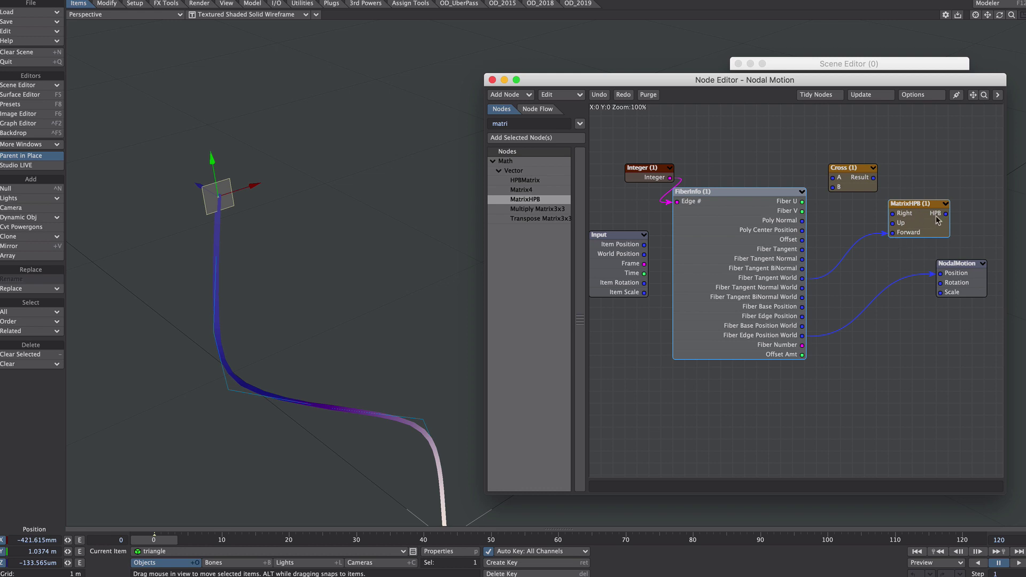
left_click_drag(946, 214, 952, 284)
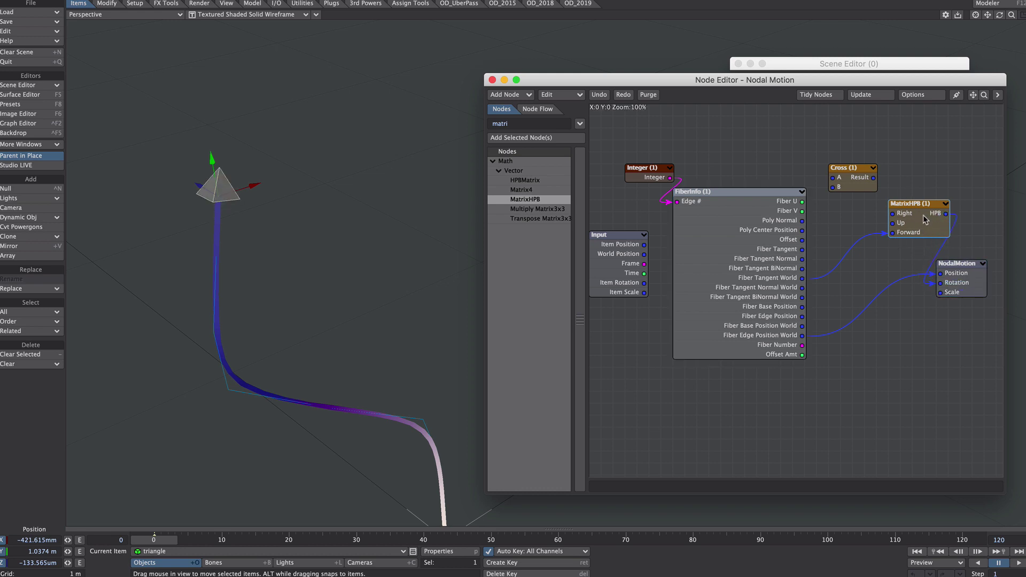
left_click_drag(926, 219, 903, 231)
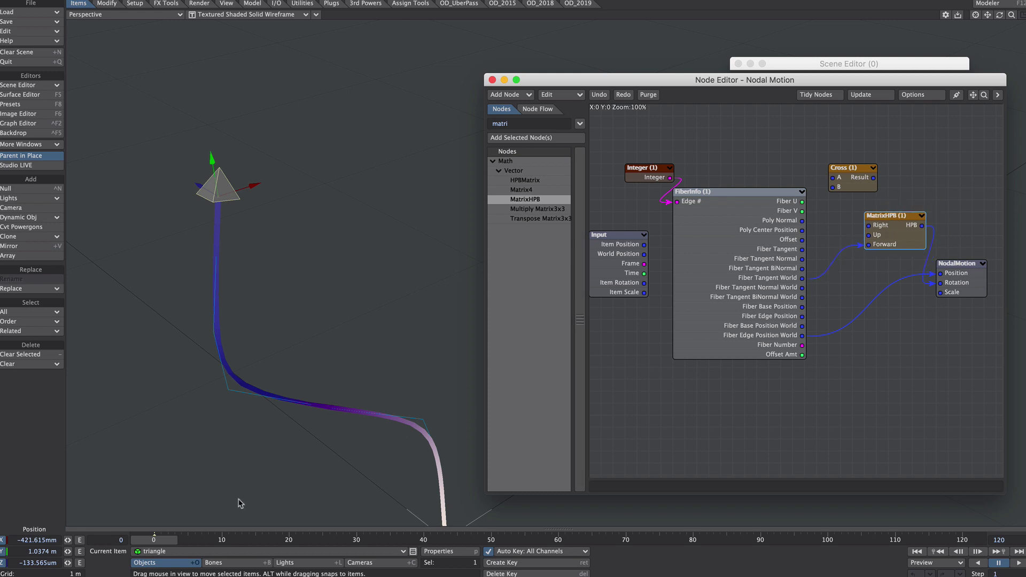
left_click(155, 541)
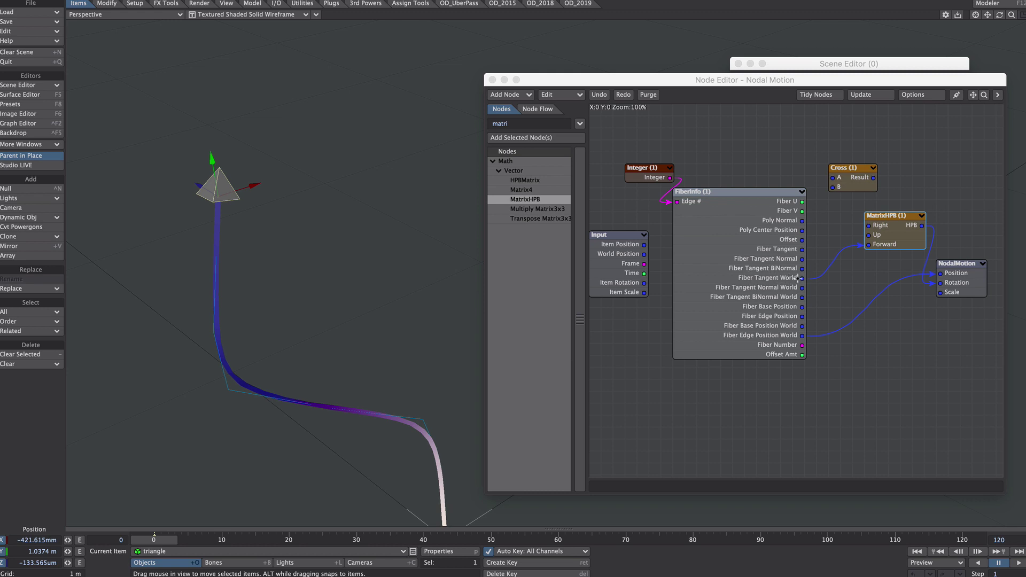
Step: Connect Fiber Tangent World to Cross input A and the Cross Result to MatrixHPB Up
left_click_drag(800, 278, 833, 177)
double_click(850, 178)
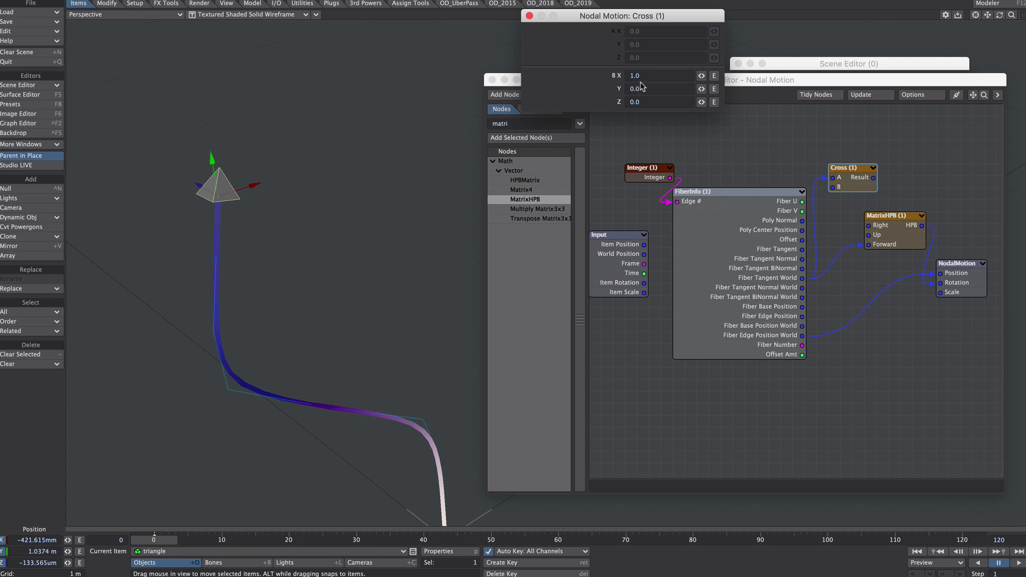
left_click(530, 16)
left_click_drag(874, 178, 870, 225)
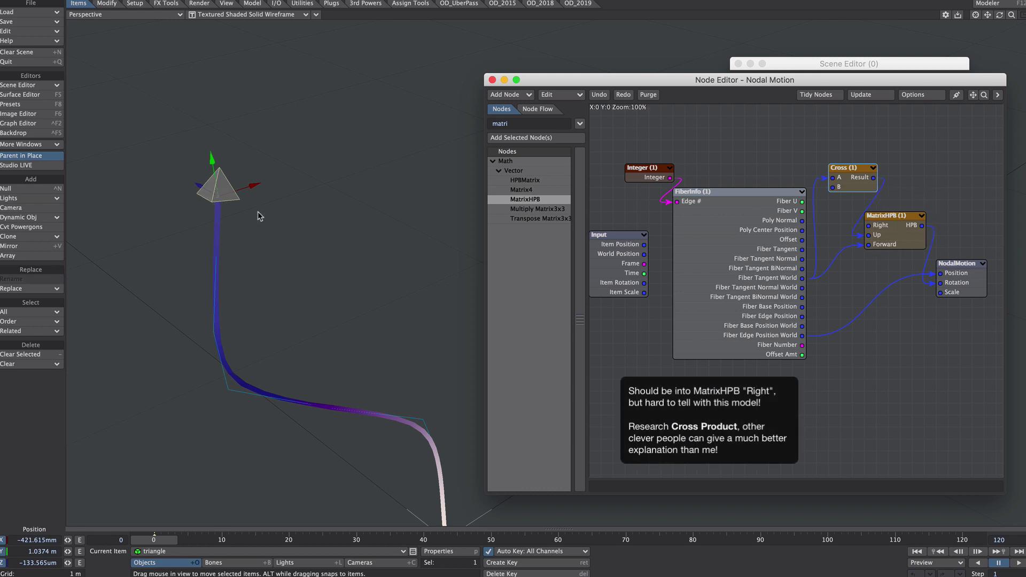
Step: Change the Integer node's value through 3 to 6 to move the oriented triangle along the fiber
left_click(644, 170)
double_click(644, 170)
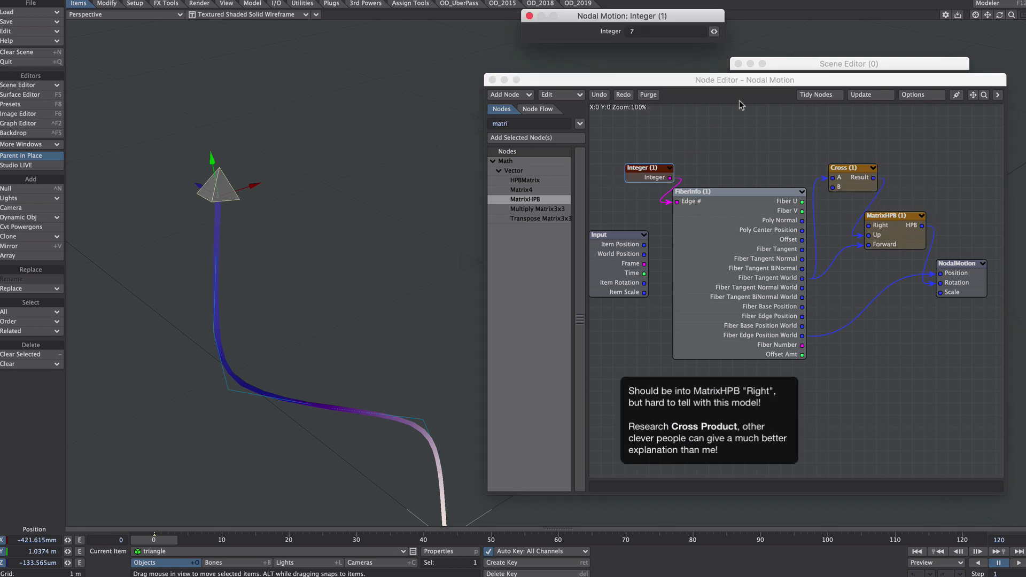
left_click(711, 31)
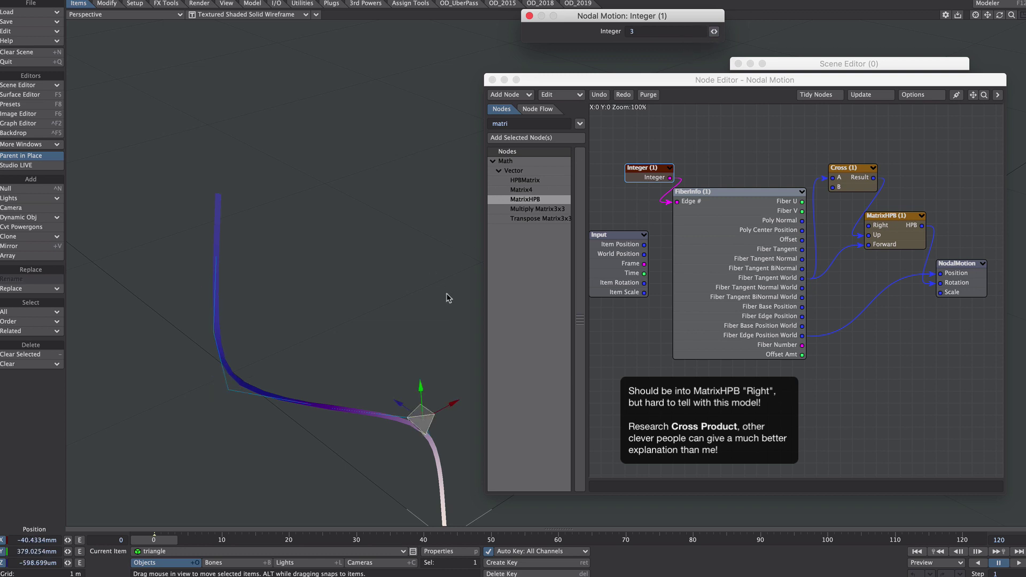
left_click_drag(449, 298, 419, 200, "alt")
left_click_drag(454, 321, 451, 278, "alt")
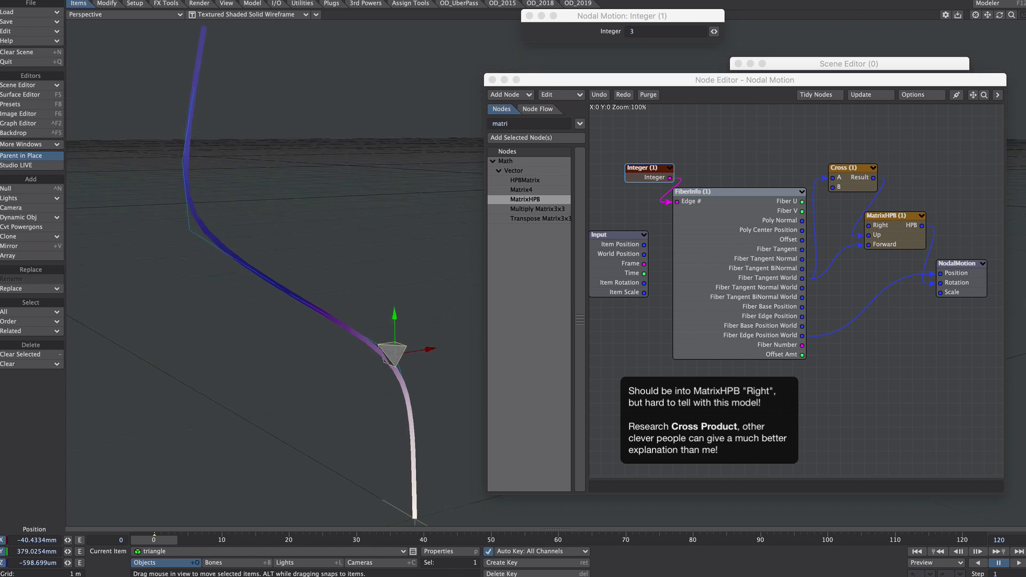
left_click(714, 31)
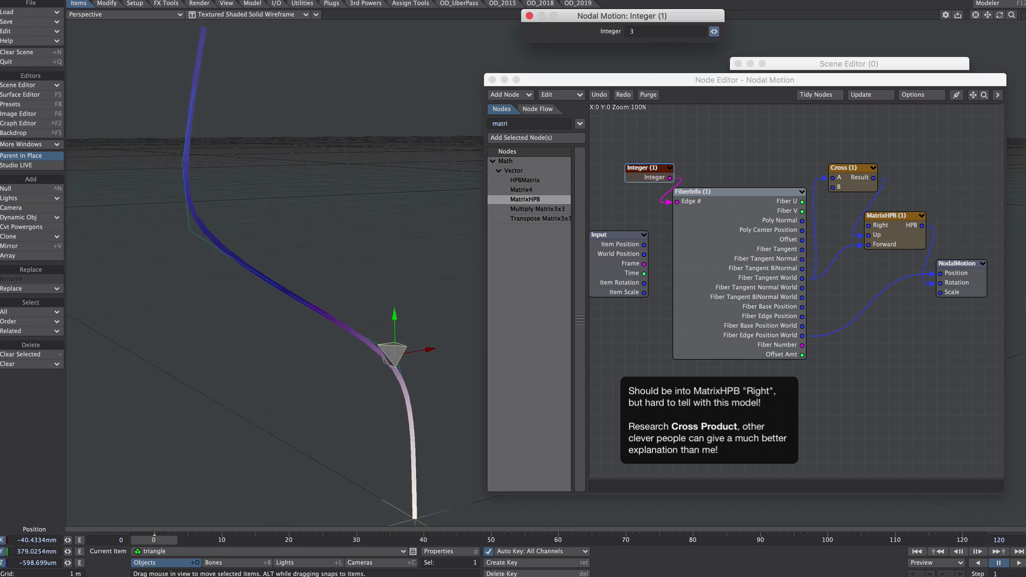
mouse_move(714, 31)
left_mouse_down()
mouse_move(727, 37)
mouse_move(715, 36)
left_mouse_up()
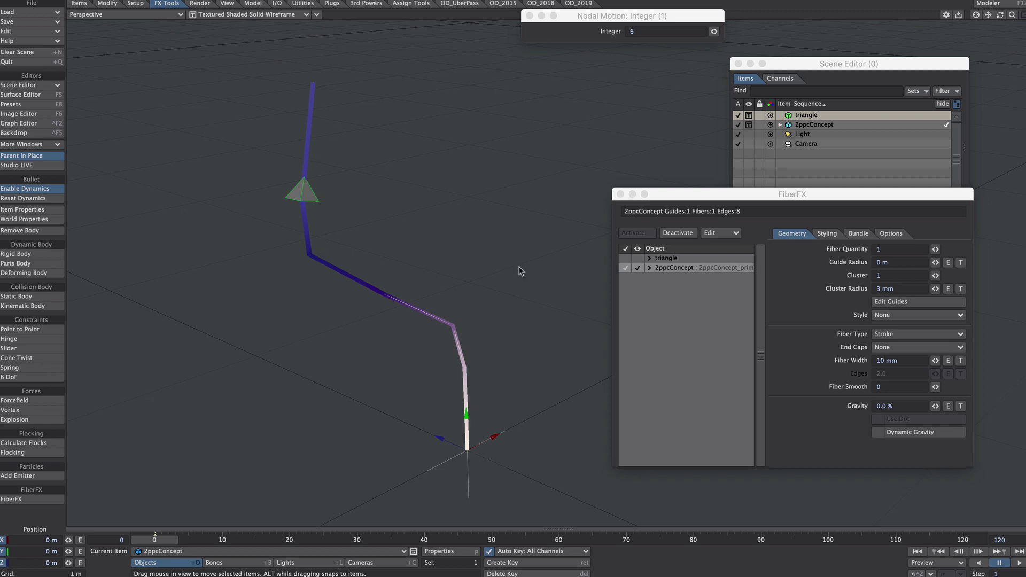
Step: Set the 2ppcConcept Fiber Smooth to 2 in FiberFX
left_click(688, 198)
left_click(711, 267)
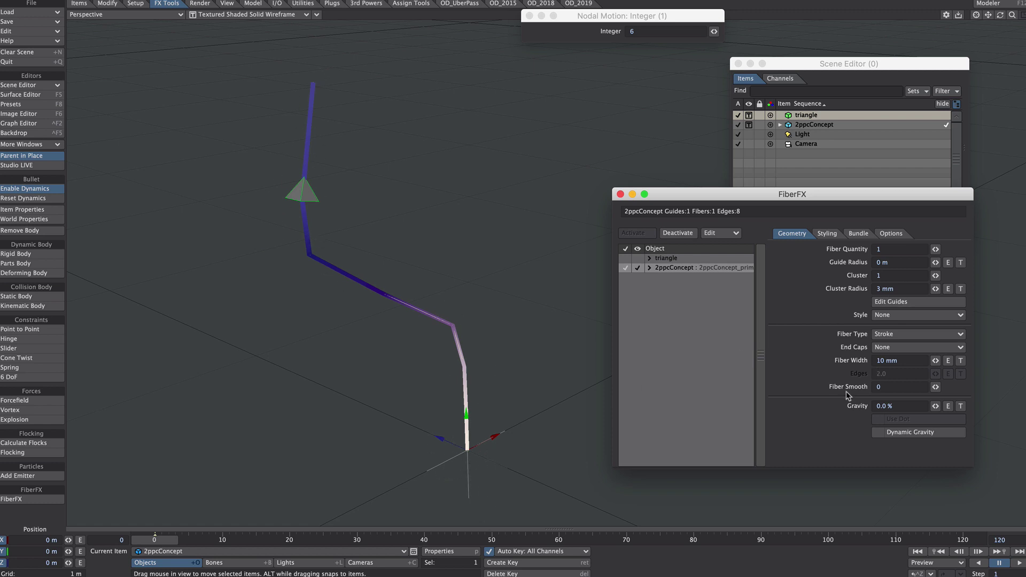
left_click(882, 387)
type("1")
key("BackSpace")
type("2")
key("Tab")
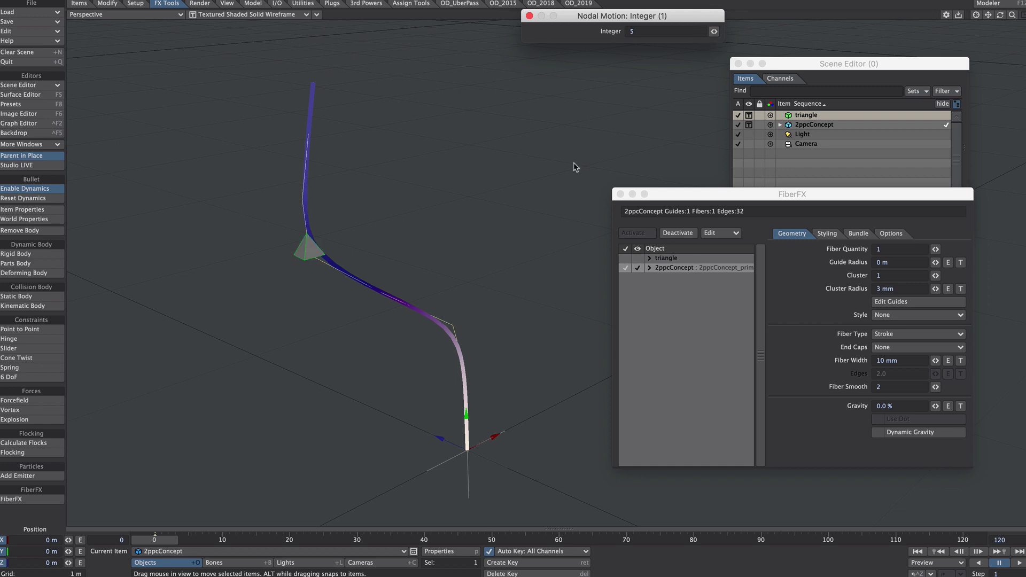
left_click_drag(418, 293, 426, 343, "alt")
mouse_move(431, 240)
left_mouse_down("alt")
mouse_move(437, 225)
mouse_move(429, 223)
left_mouse_up("alt")
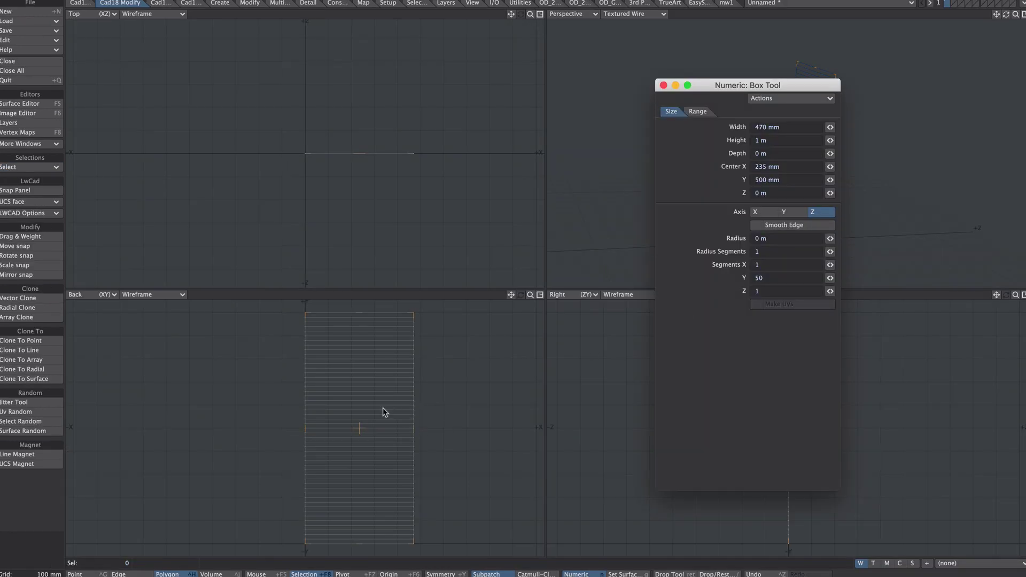
Step: In Modeler, set the box's Y segments to 99
left_click(763, 278)
type("99")
key("Tab")
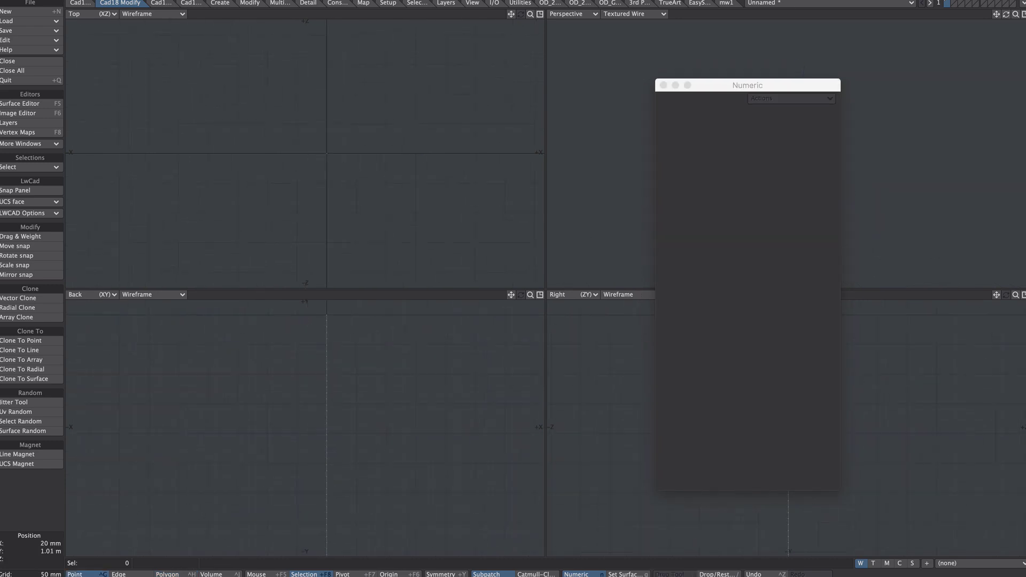
Step: Lasso-select the points of the vertical chain in the Top view
scroll(339, 309, "up", 5)
left_click_drag(346, 309, 342, 389, "alt")
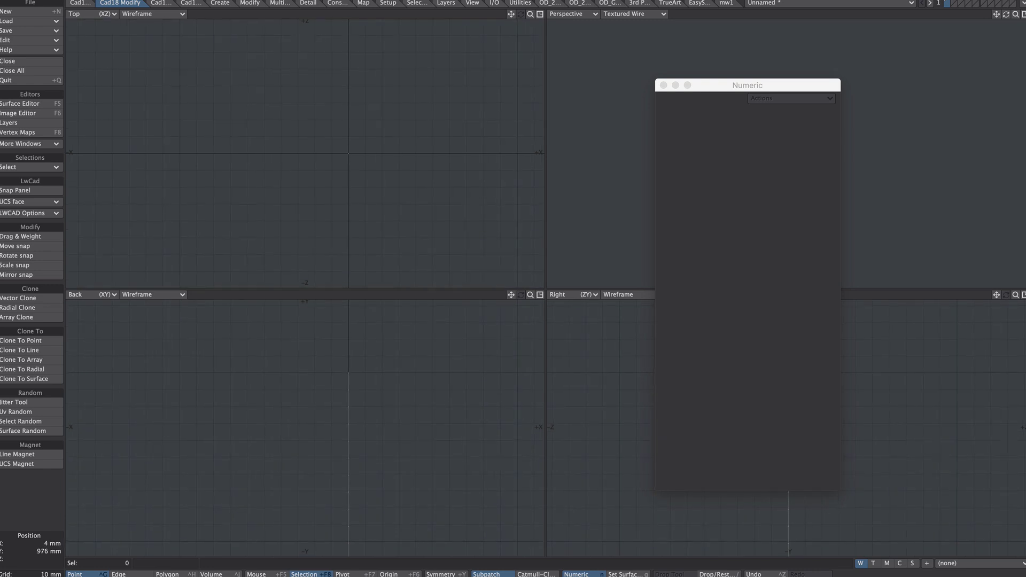
key("a")
scroll(386, 417, "down", 2)
left_click_drag(412, 424, 382, 429, "alt")
mouse_move(344, 139)
right_mouse_down()
mouse_move(323, 204)
mouse_move(339, 184)
right_mouse_up()
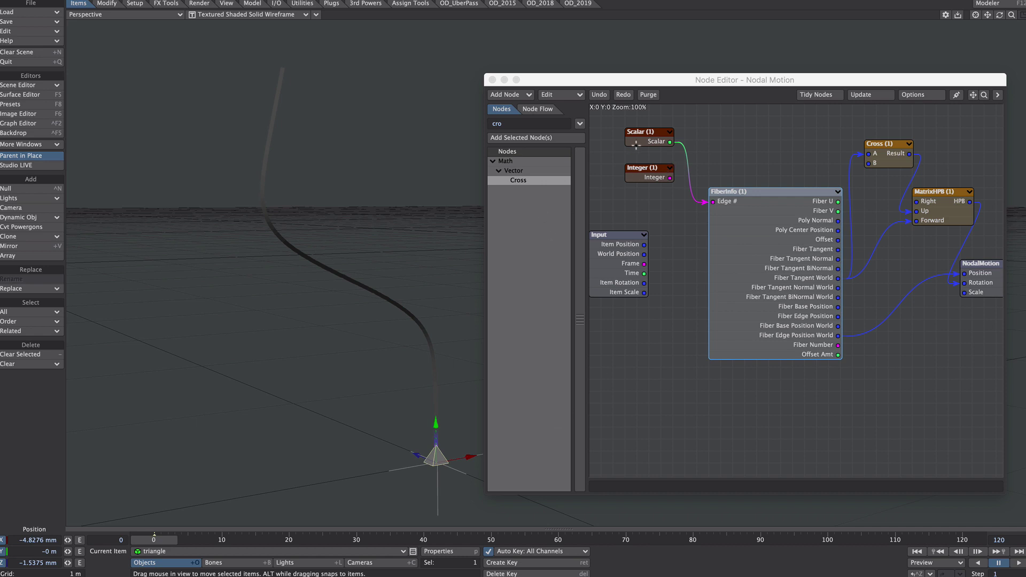
Step: In Layout, open the Scalar node's envelope and examine its keys at frames 0 and 120
double_click(653, 140)
left_click(715, 32)
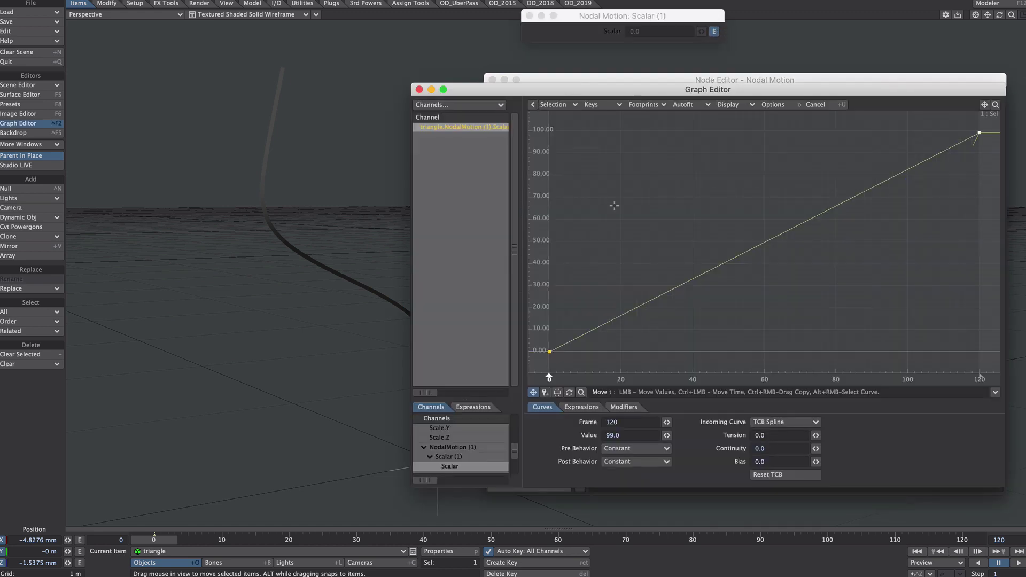
left_click(549, 352)
mouse_move(980, 132)
Step: Play the animation to watch the triangle travel along the fiber up to its tip
left_click(1019, 563)
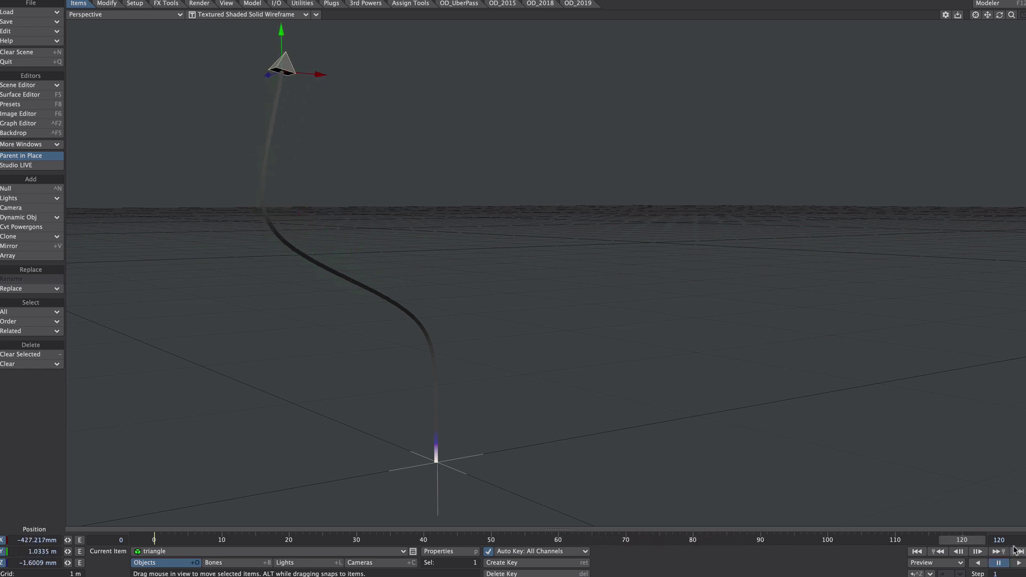
left_click_drag(286, 66, 334, 153, "alt")
left_click_drag(615, 278, 594, 243, "alt")
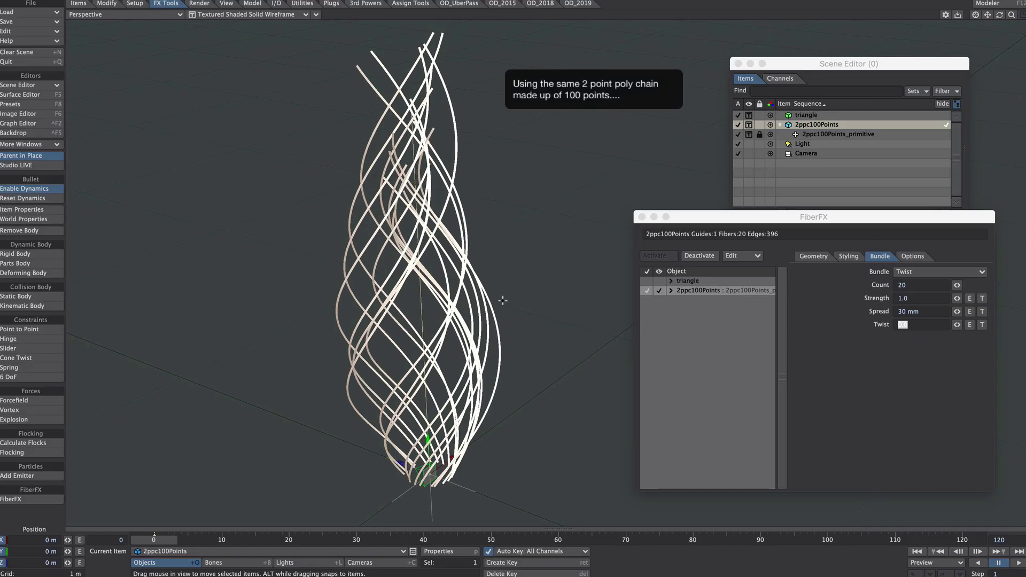
Step: Review the 2ppc100Points fiber geometry and bundle settings and set Splay to 6.0%
left_click(813, 256)
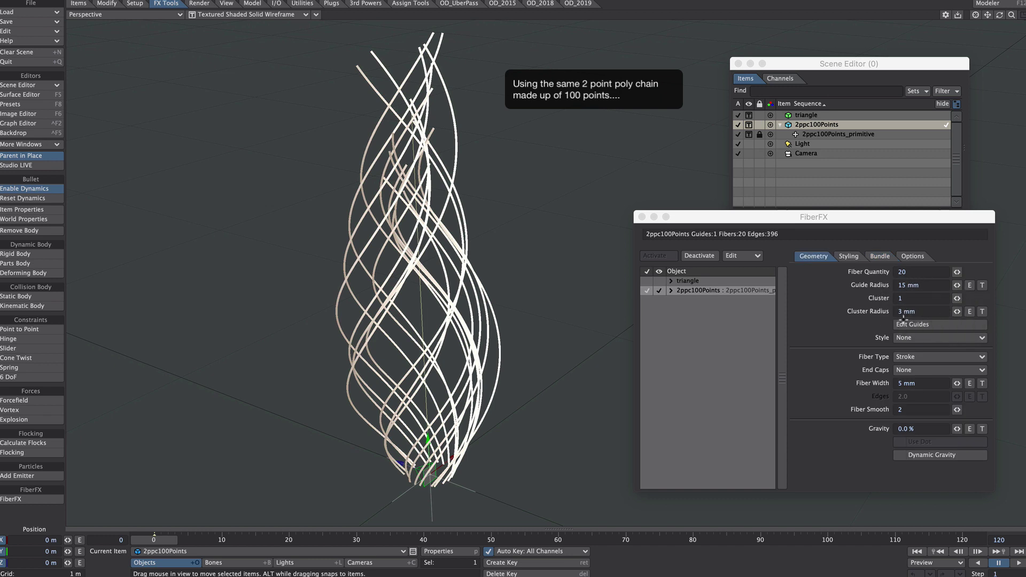
left_click(849, 256)
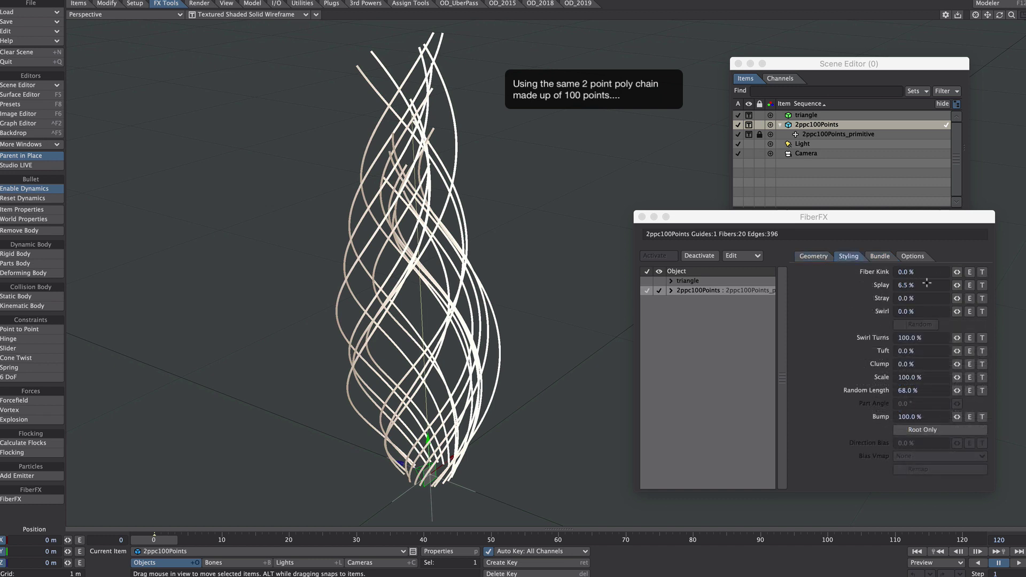
left_click(957, 284)
left_click(880, 257)
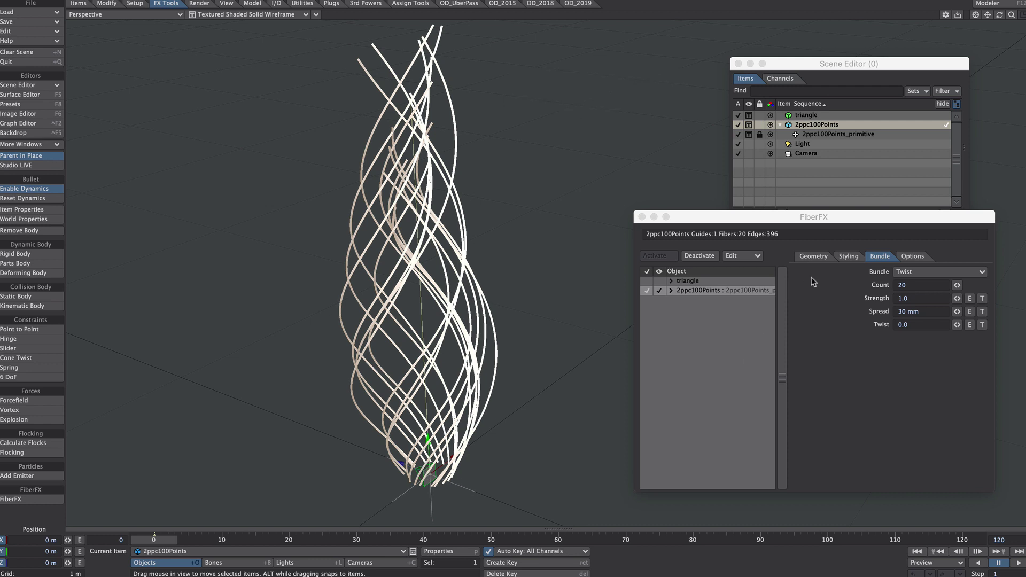
Step: Try reducing the 2ppc100Points fiber Scale to 15%, and restore it to 100%
left_click(849, 256)
left_click_drag(957, 378, 949, 376)
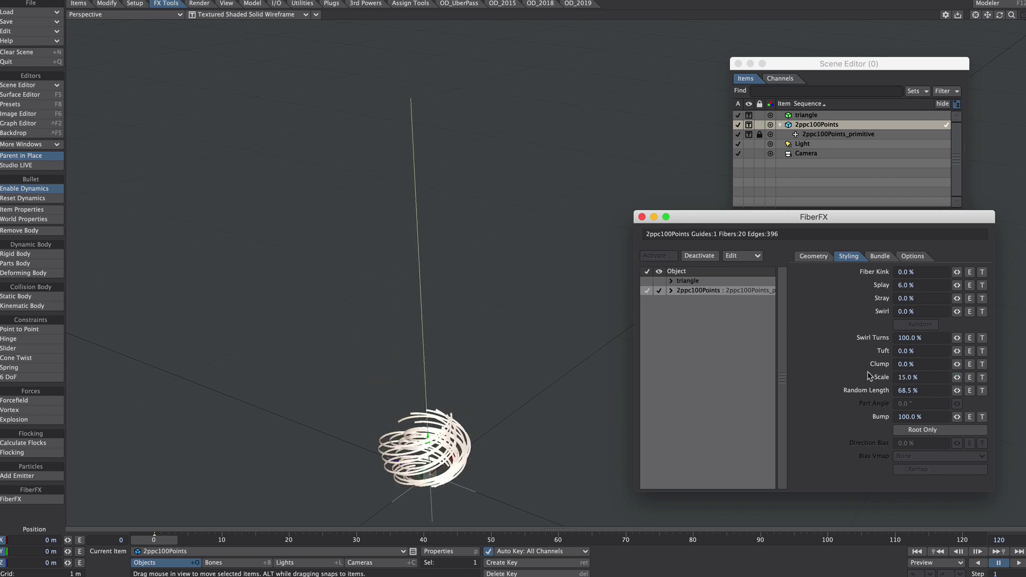
left_click(909, 377)
type("100")
key("Return")
Step: Add a bone to 2ppc100Points and create a Y scale key for it at frame 120
key("=")
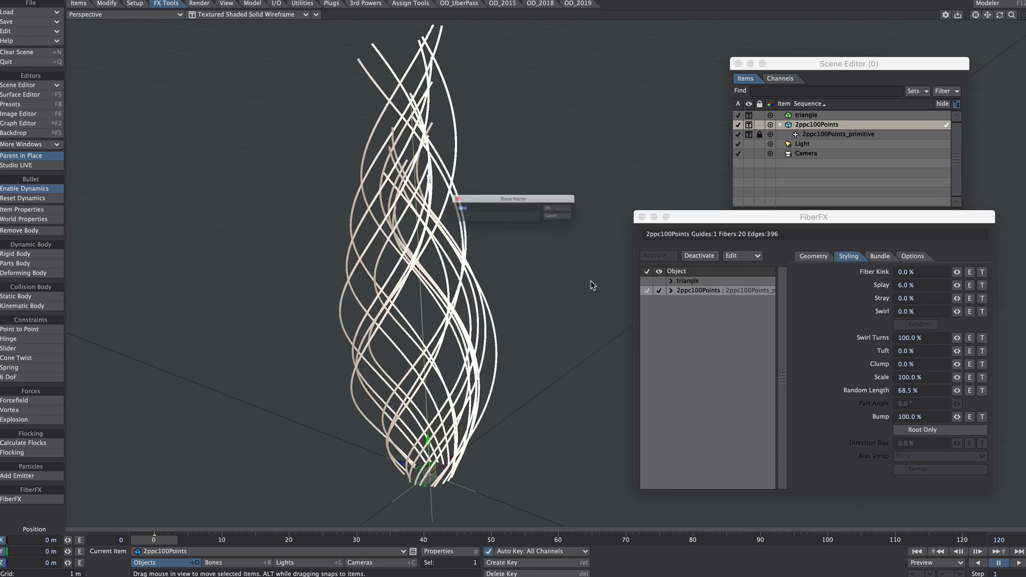
key("Return")
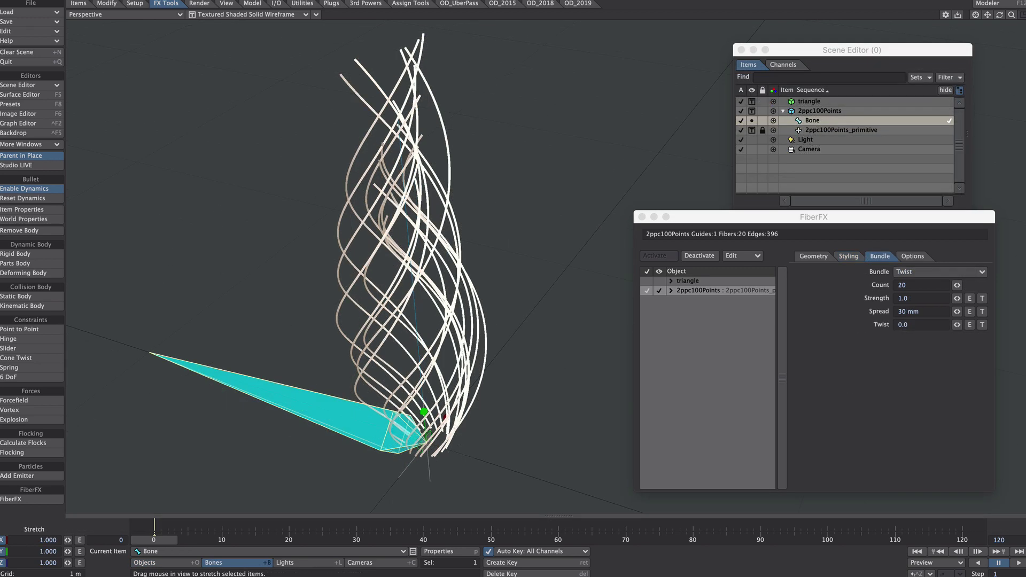
key("Return")
type("120")
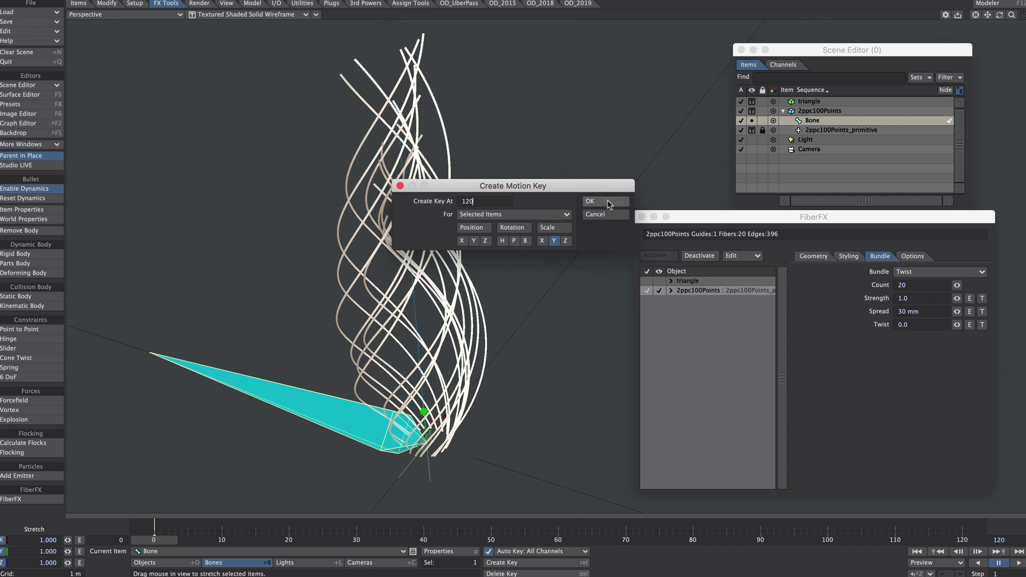
left_click(607, 200)
Step: Set the bone's Y stretch to 0.001 at frame 0 and open its Scale.Y curve in the Graph Editor
left_click(49, 551)
type("0")
key("Tab")
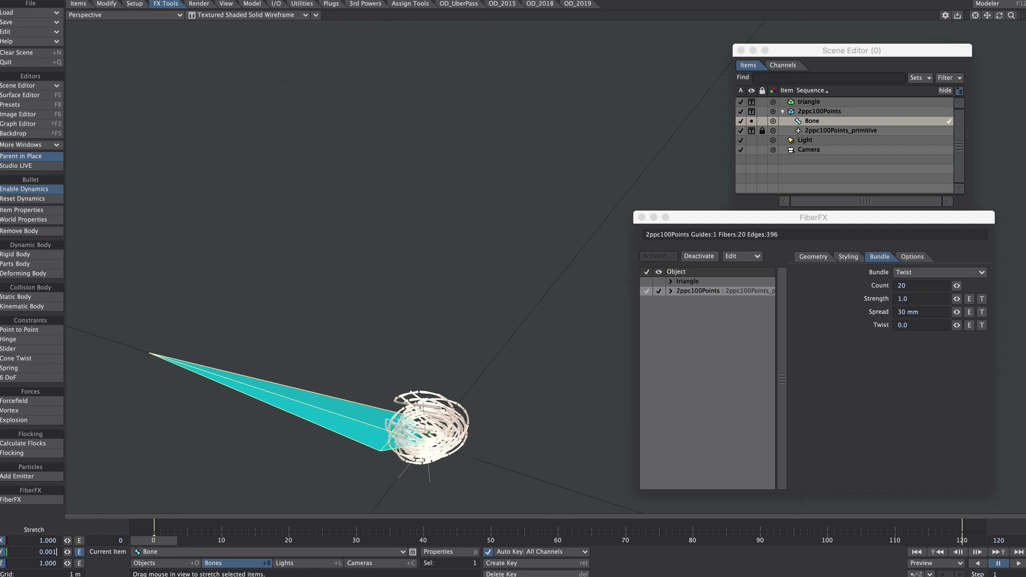
key("Tab")
key("ctrl+F2")
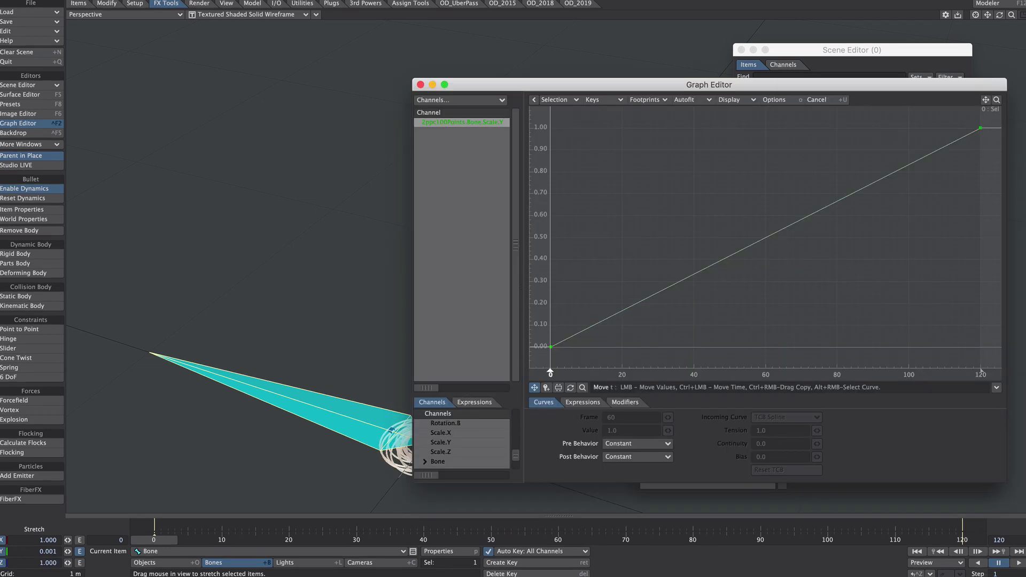
Step: Retime the end key of the bone's Scale.Y curve from frame 120 to frame 60
left_click(980, 129)
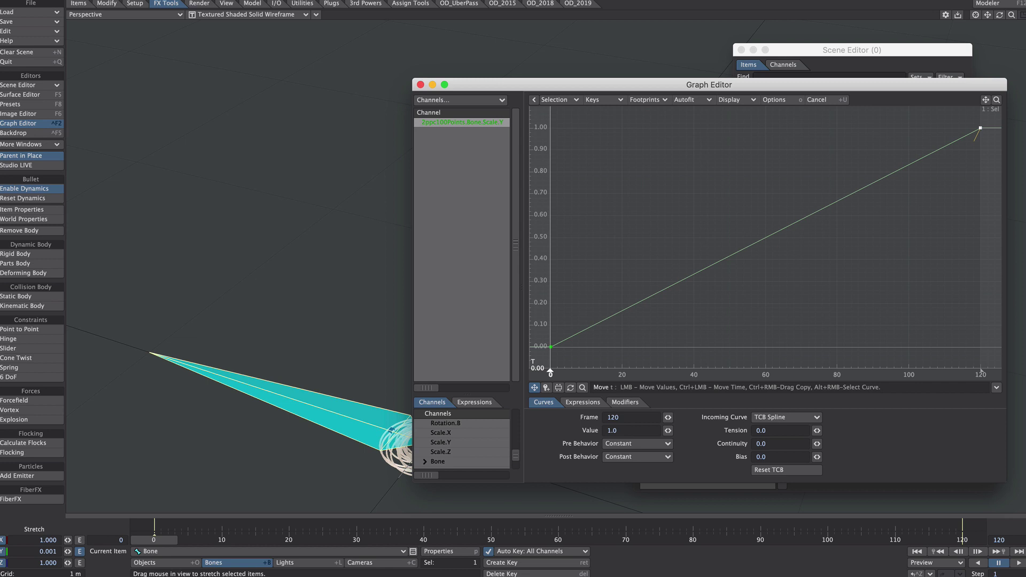
key("F1")
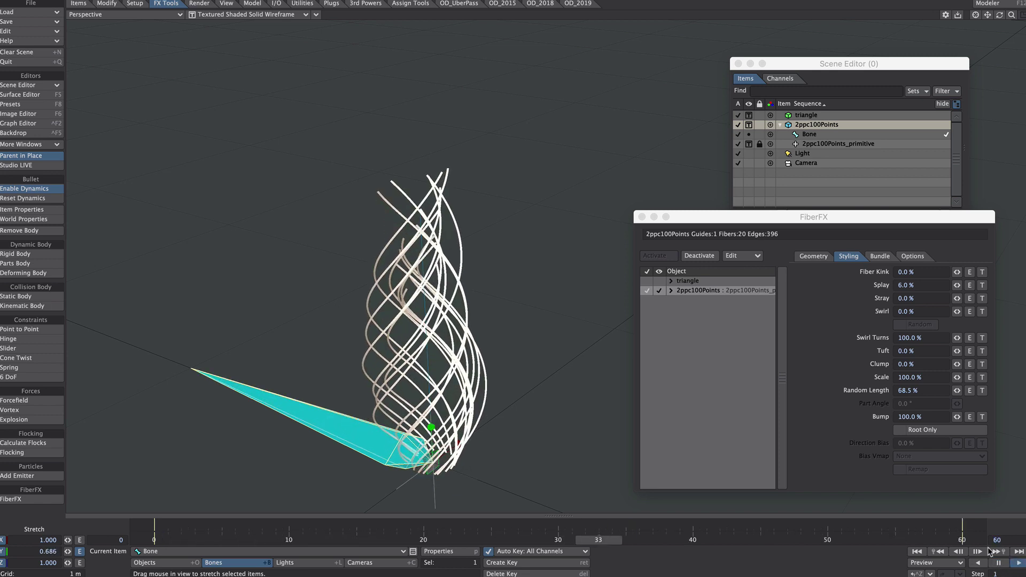
Step: Envelope the bundle Strength of 2ppc100Points from 0.0 at frame 0 to 1.0 at frame 60
left_click(880, 256)
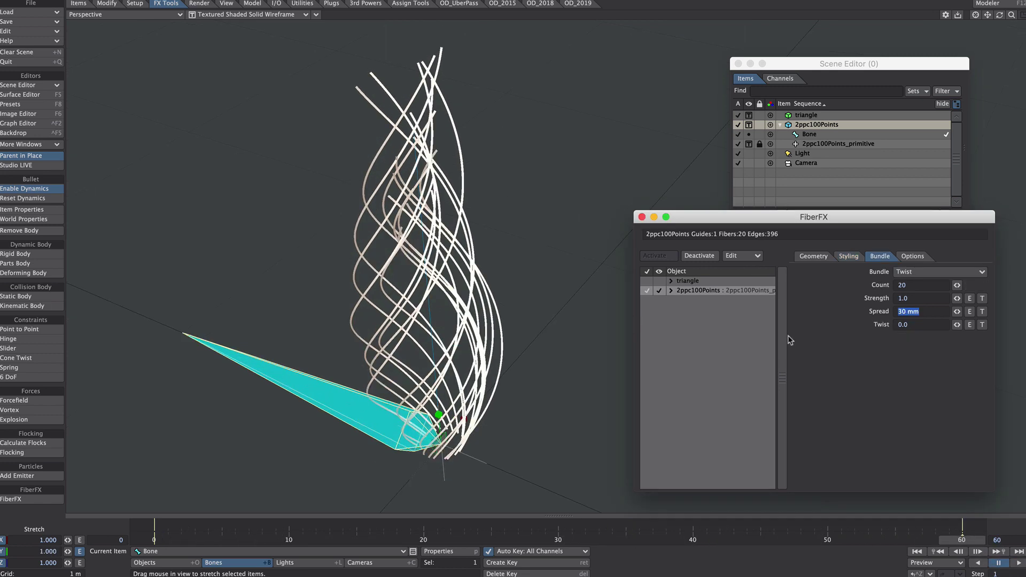
left_click(970, 298)
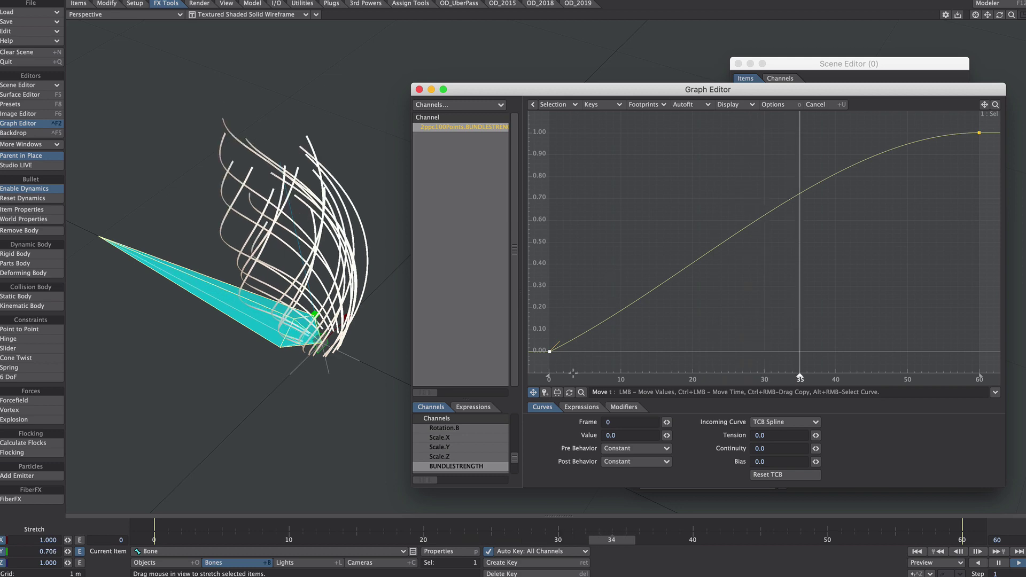
left_click_drag(806, 64, 810, 50)
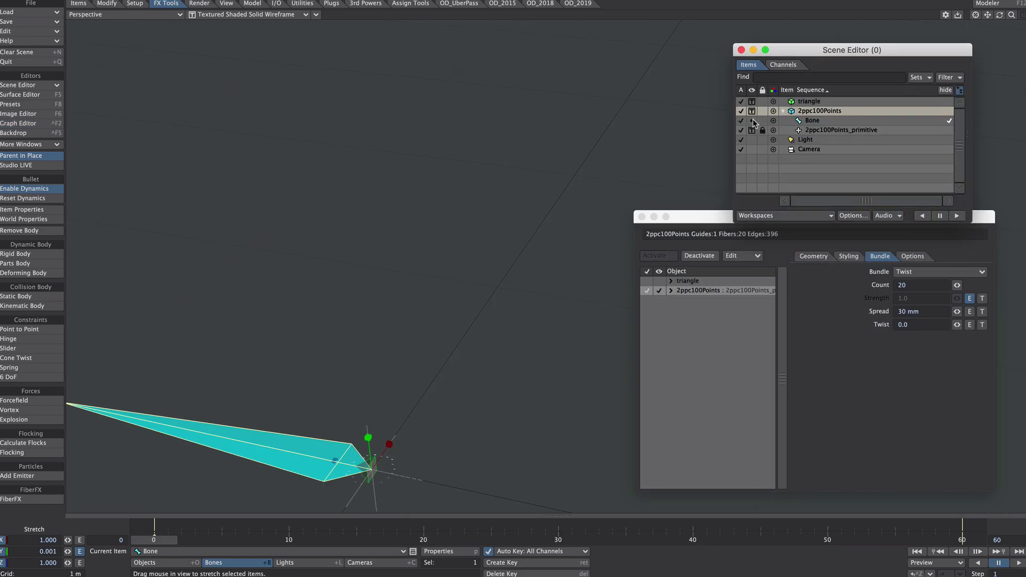
left_click(823, 111)
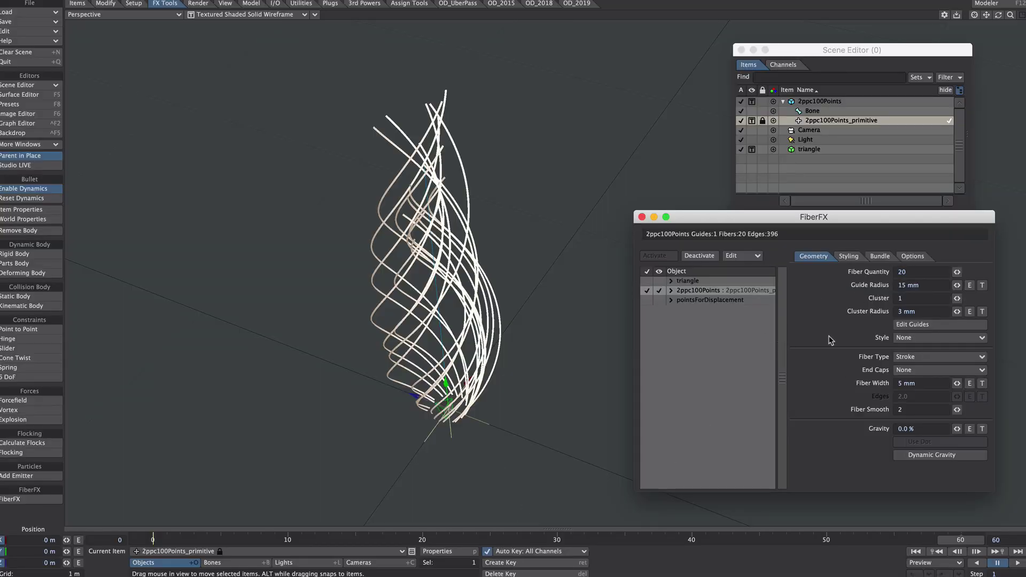
Step: Switch to Modeler and create a single point at the origin in the pointsForDisplacement object
left_click(32, 337)
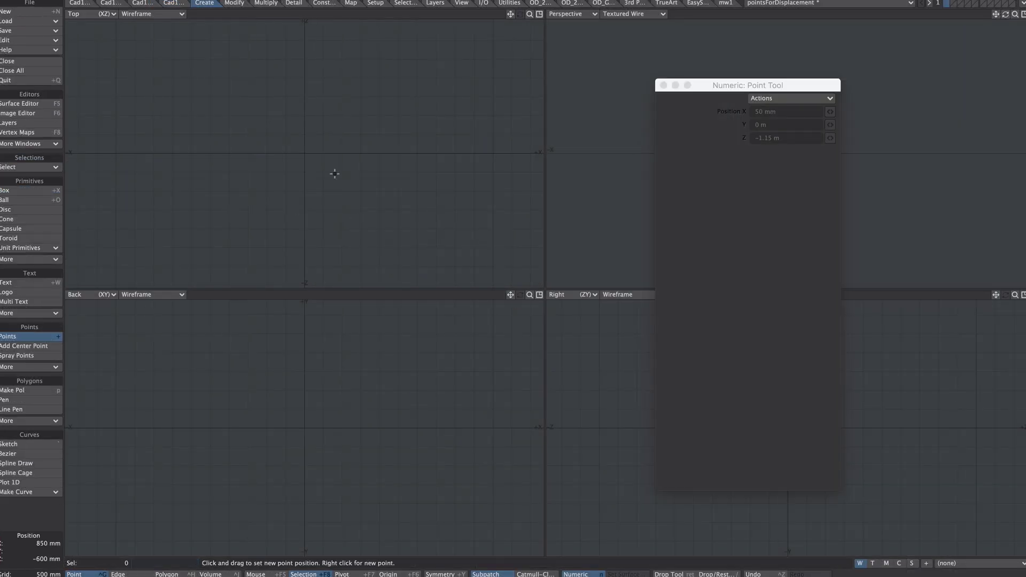
left_click(335, 174)
key("space")
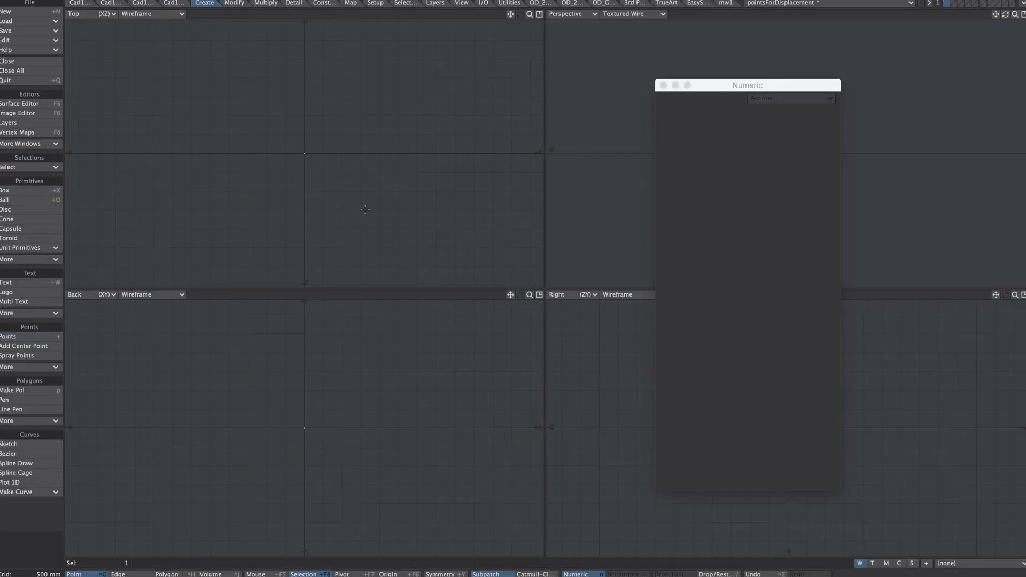
Step: Clone the point 19 times without any offset and save the pointsForDisplacement object
key("c")
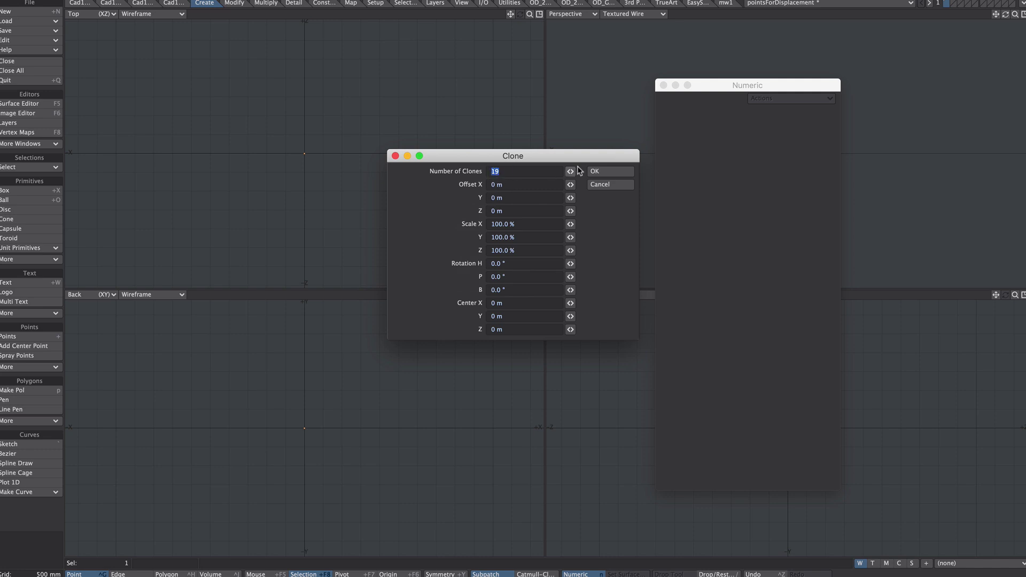
left_click(614, 172)
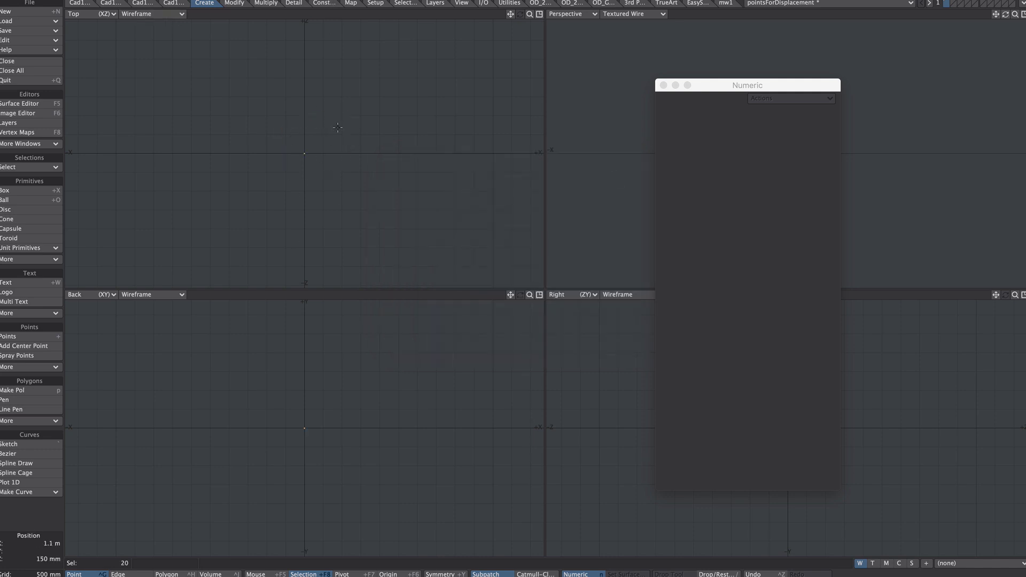
key("shift+s")
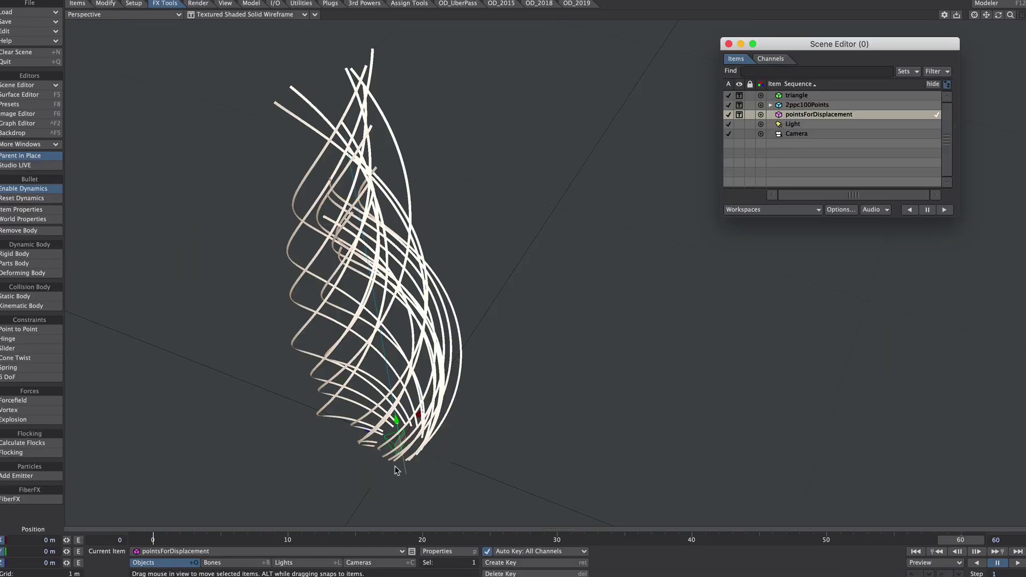
Step: In Layout, hide the triangle object and deactivate it in the scene
left_click(797, 96)
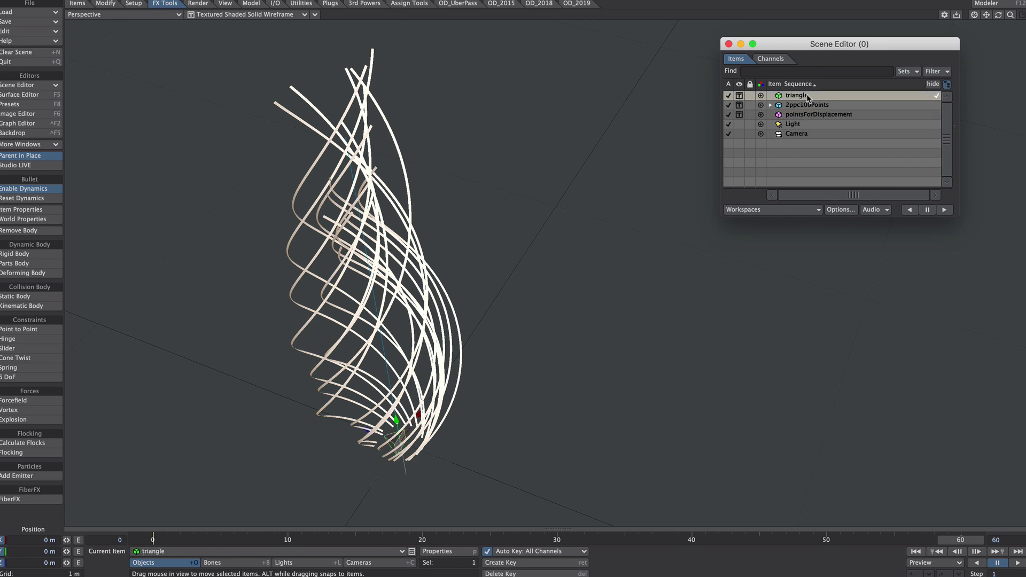
left_click(739, 96)
left_click(711, 99)
Step: Add an Instance Generator to the pointsForDisplacement object
left_click(806, 115)
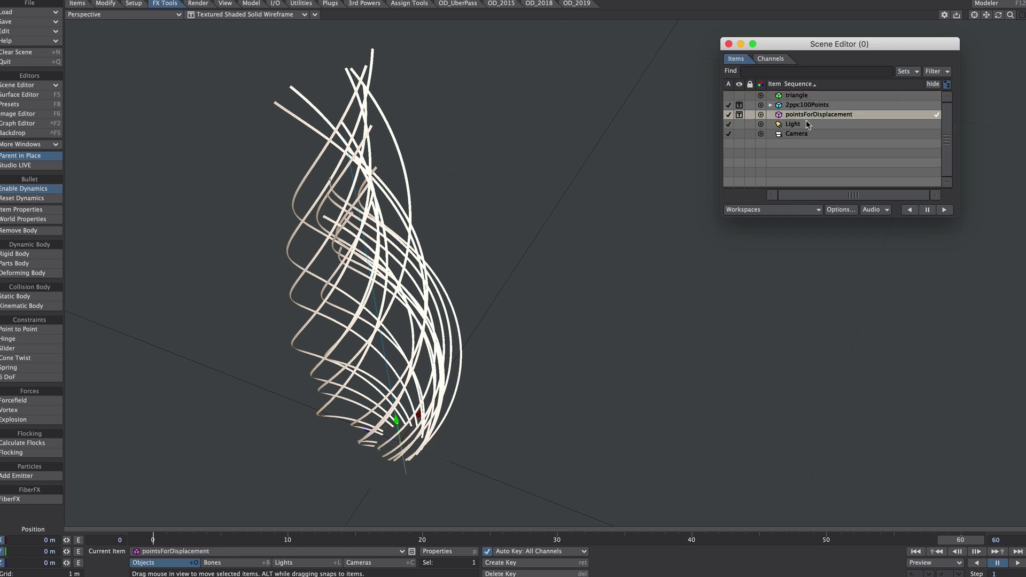
key("p")
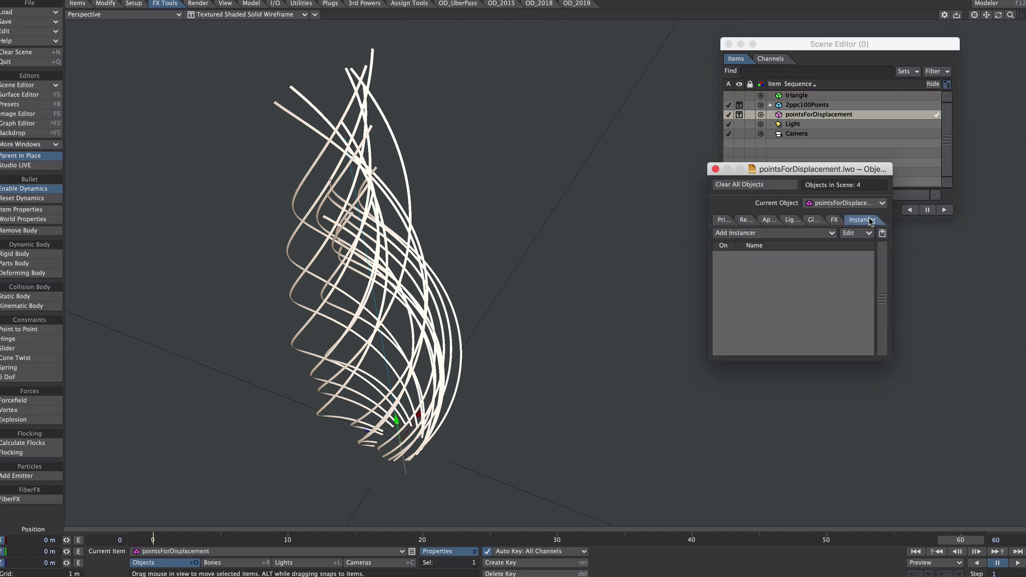
left_click(863, 220)
left_click(732, 233)
left_click(729, 230)
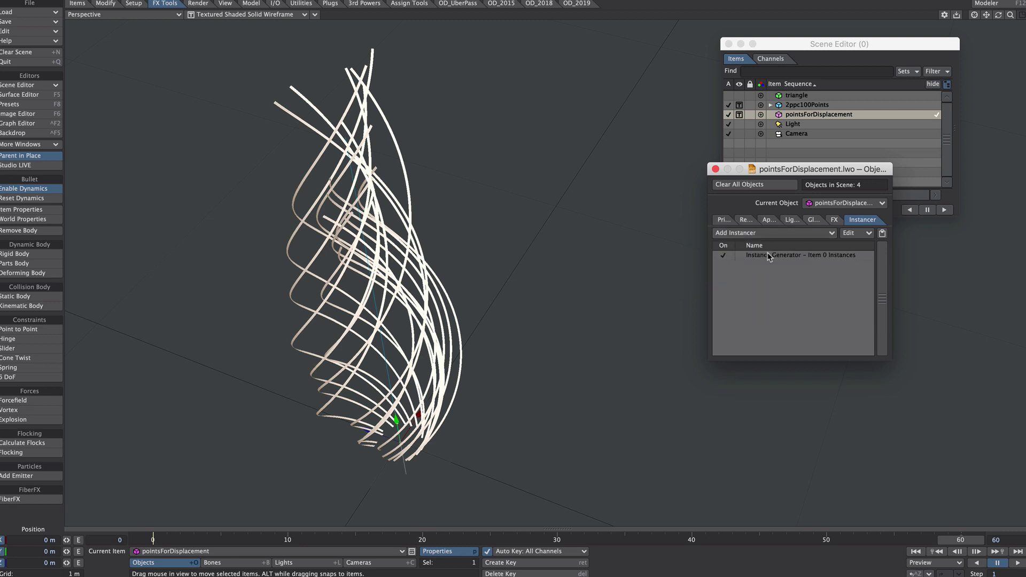
Step: Open the Instance Generator and add the triangle as the object to instance
double_click(768, 256)
left_click(588, 132)
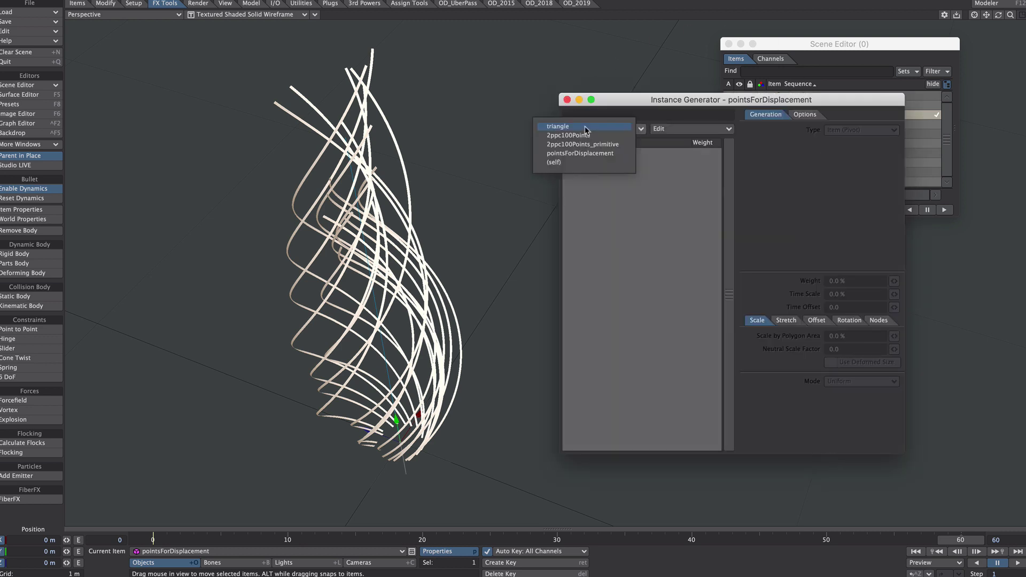
left_click(571, 127)
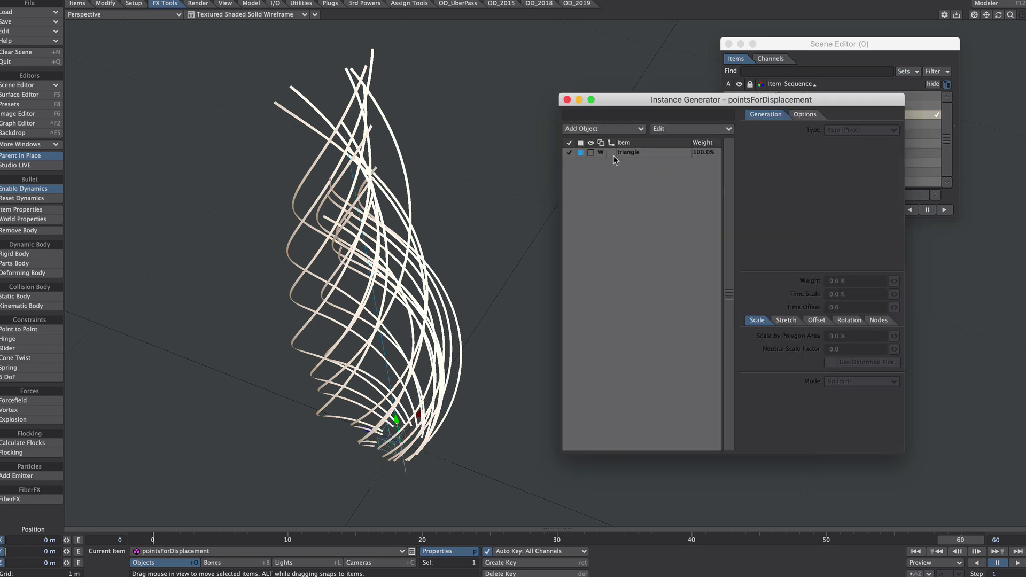
Step: Set the triangle's instance generation type to Points with Max Points enabled, and change the instances' viewport display mode
left_click(850, 130)
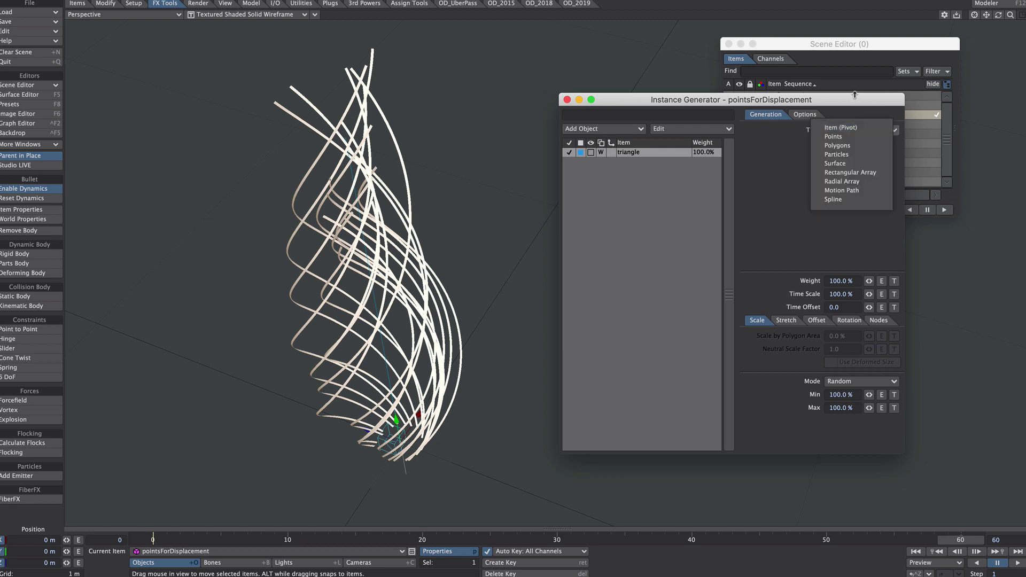
left_click(848, 142)
left_click(850, 143)
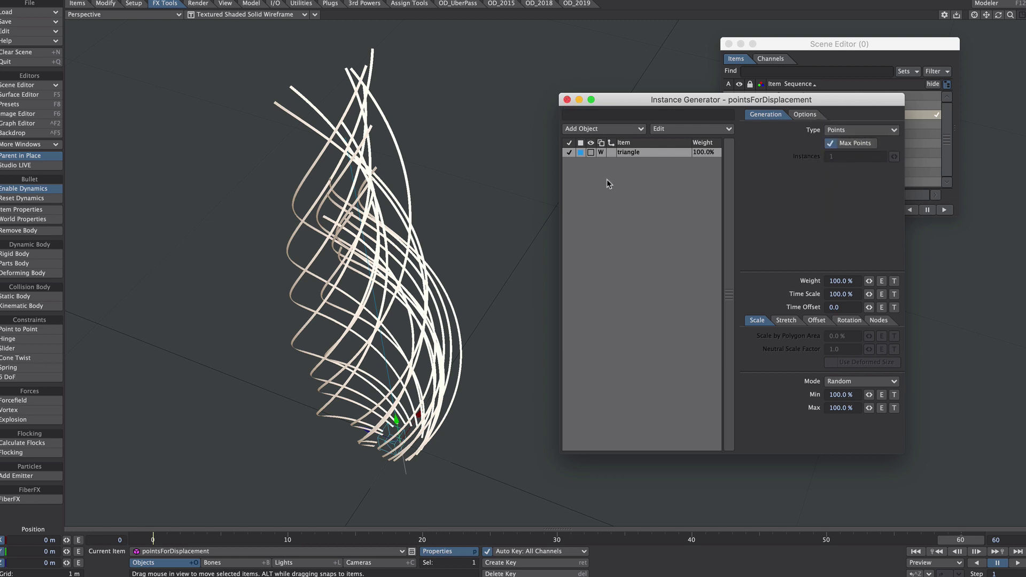
left_click(591, 154)
left_click(600, 189)
left_click(568, 100)
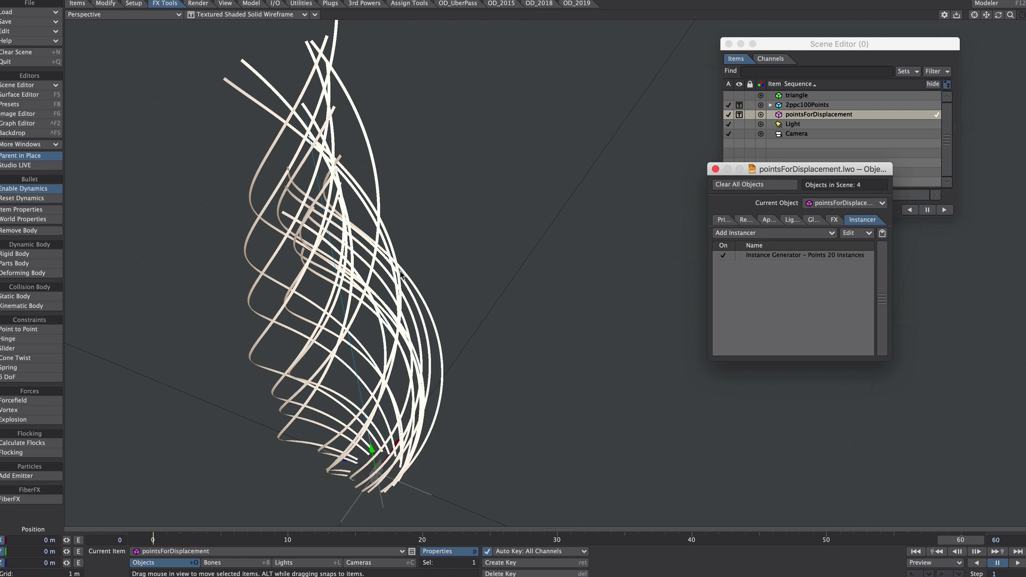
Step: In the Nodal Displacement of pointsForDisplacement, add a FiberInfo node and connect its Fiber Edge Position World to the Displacement input
left_click(724, 220)
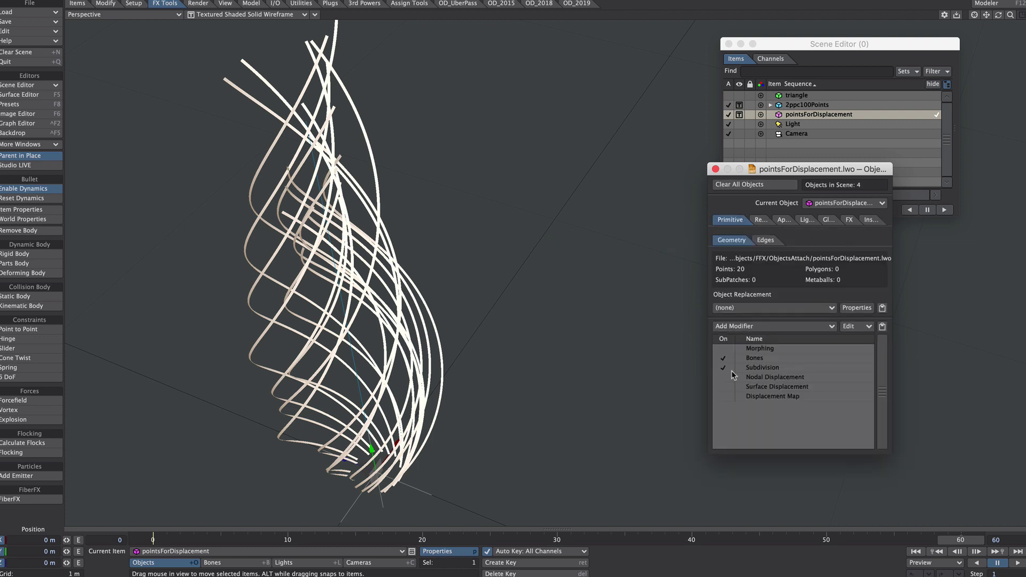
double_click(766, 377)
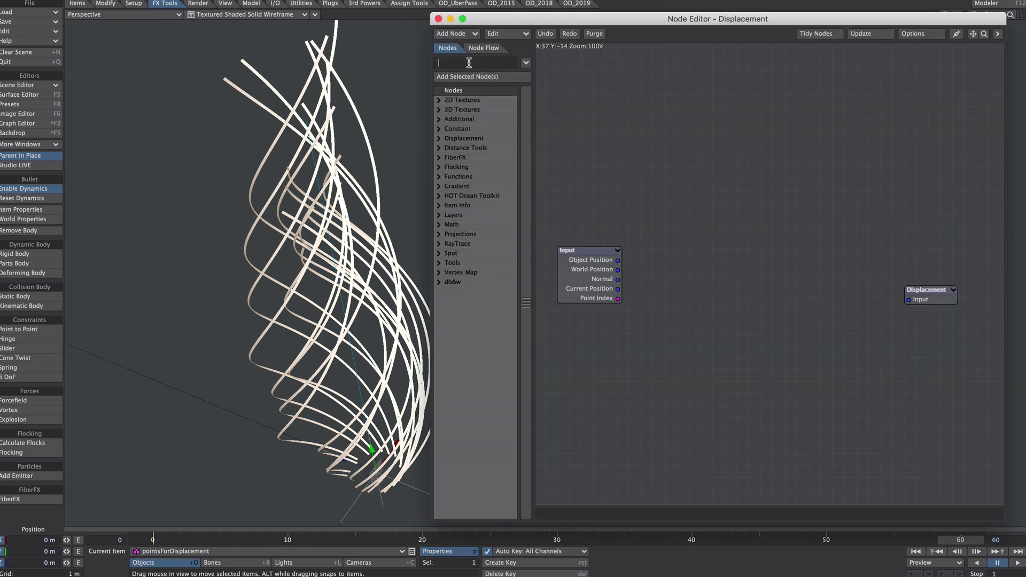
left_click(469, 63)
type("fib")
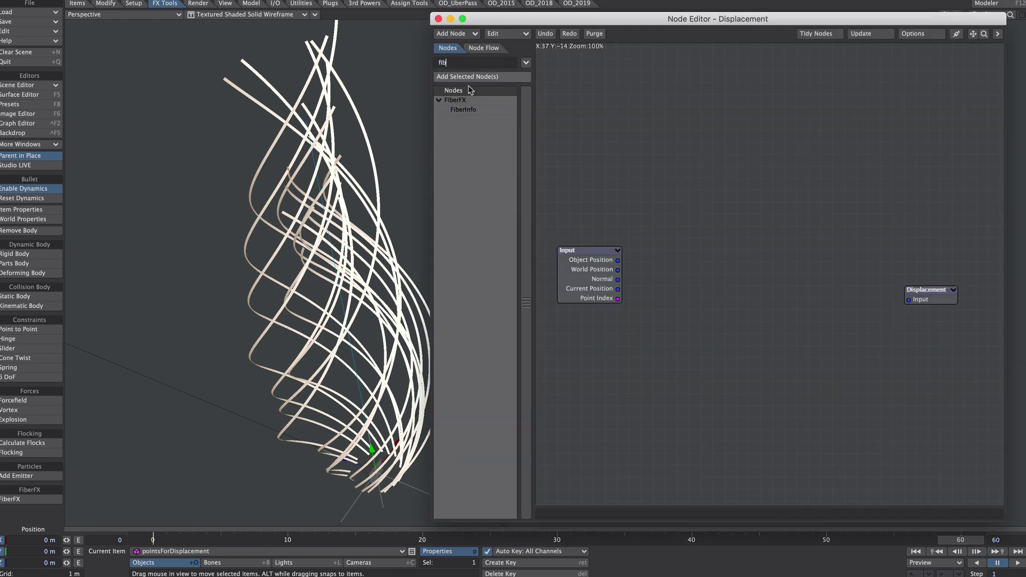
double_click(464, 110)
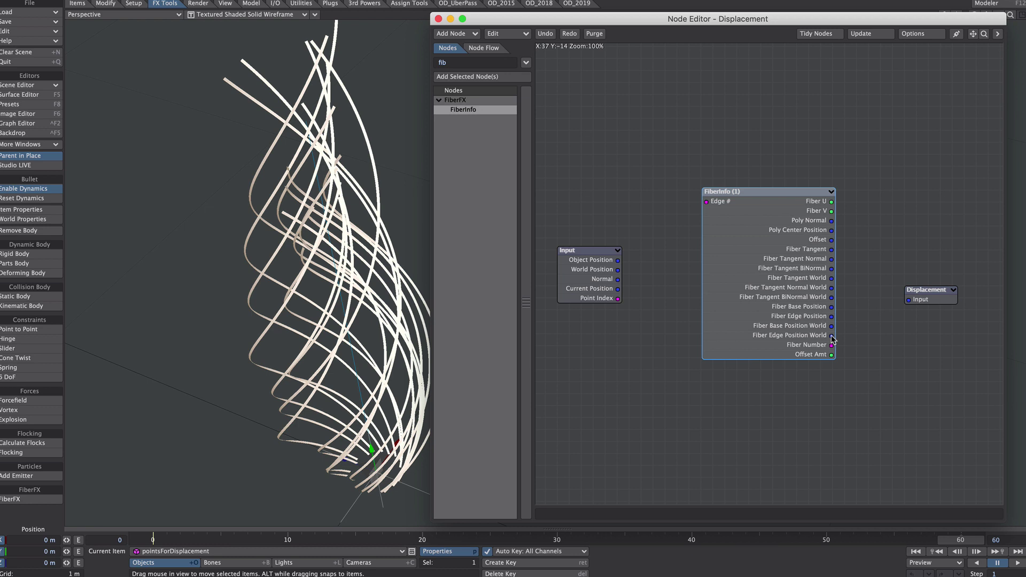
left_click_drag(832, 336, 909, 300)
left_click_drag(778, 269, 765, 283)
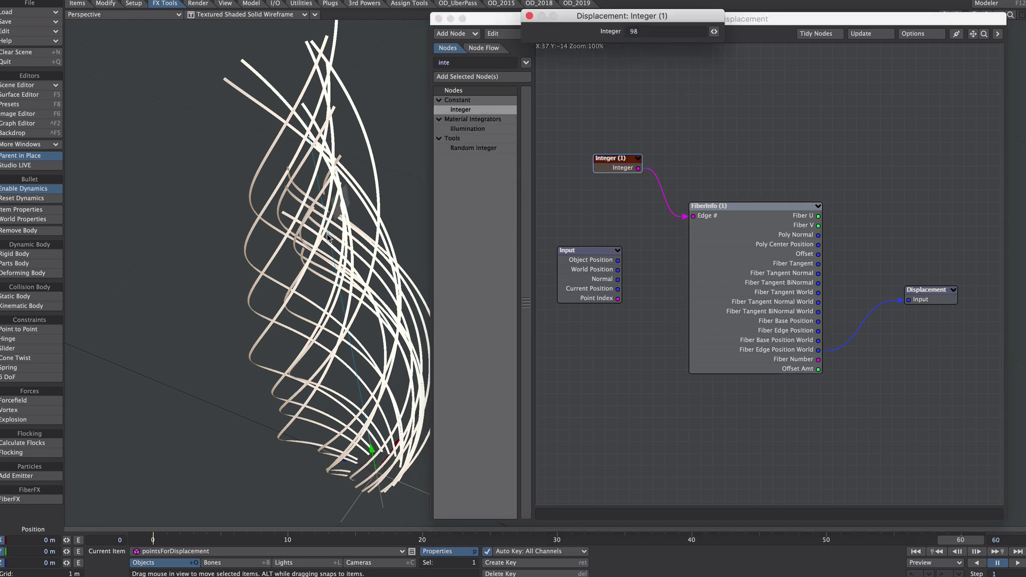
Step: Try setting the Integer node that feeds FiberInfo's Edge # to 99
left_click_drag(382, 191, 315, 171, "ctrl+alt")
left_click(646, 33)
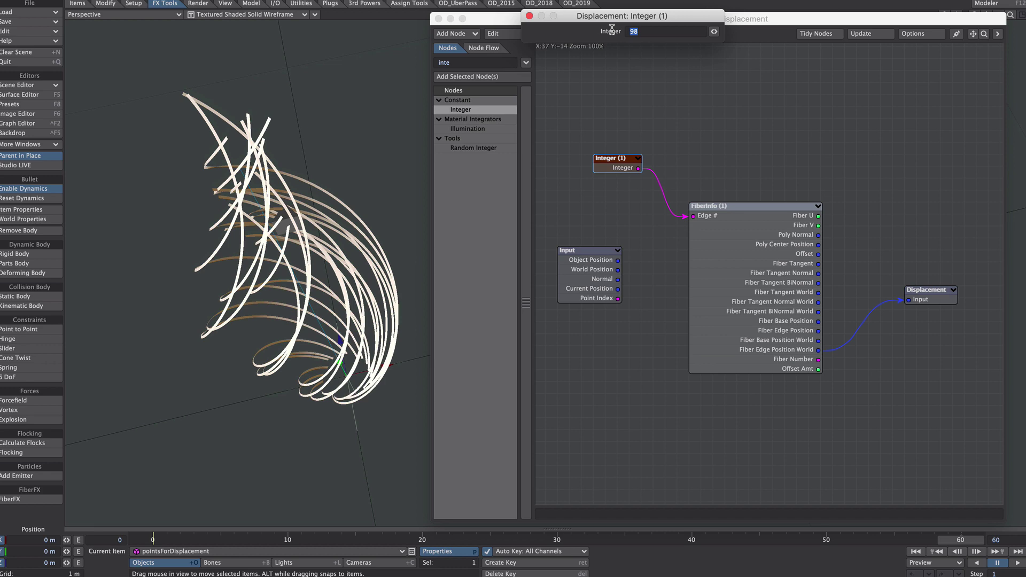
type("99")
key("Return")
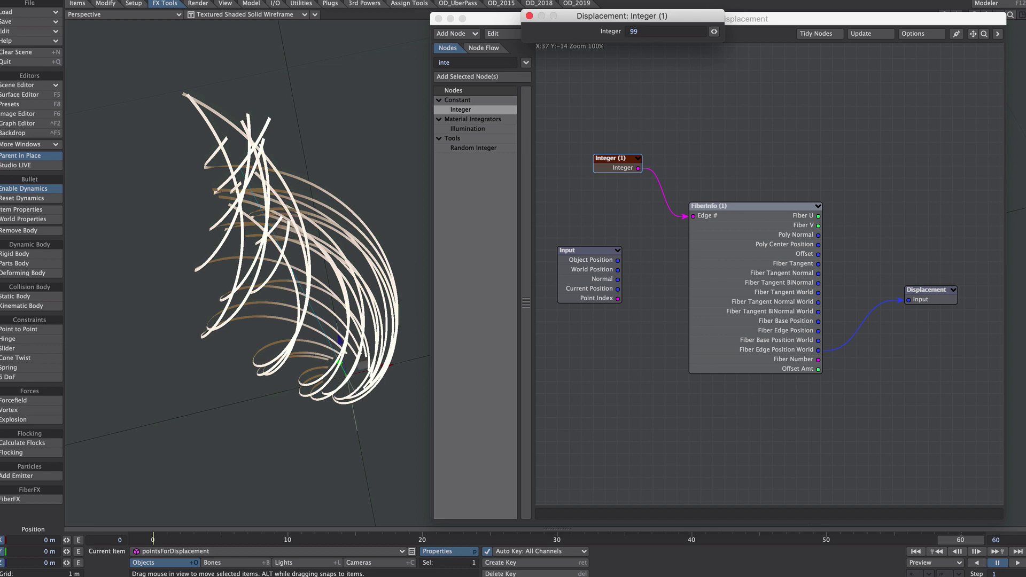
left_click_drag(373, 347, 353, 319, "alt")
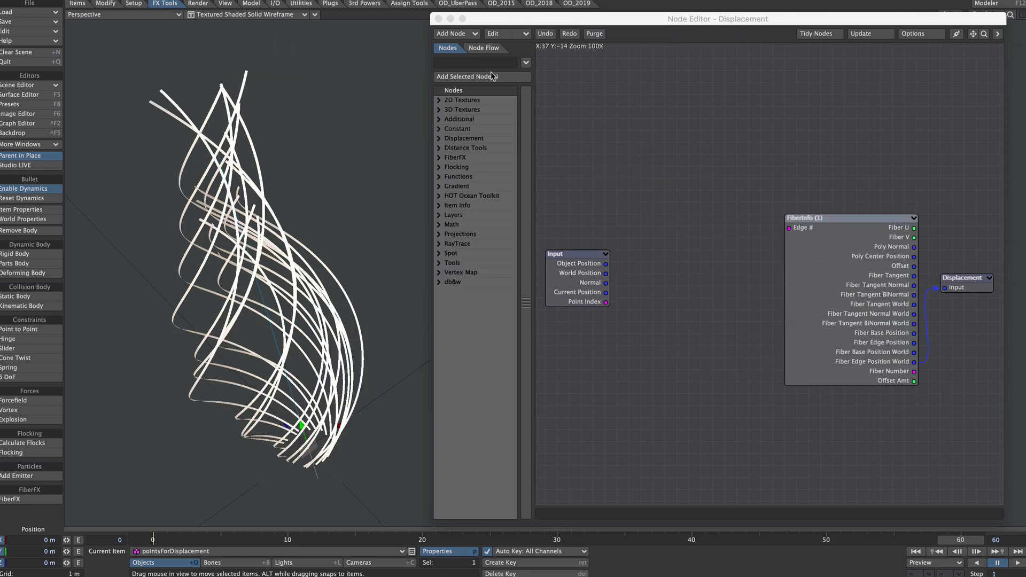
Step: Add a scalar Math Add node and connect the Input node's Point Index to its A input
left_click(455, 63)
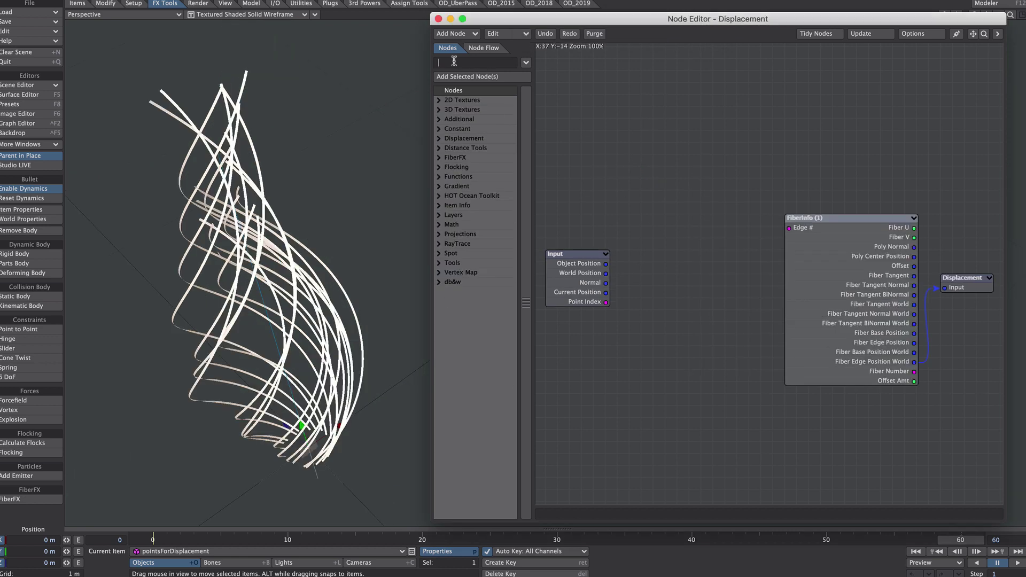
type("add")
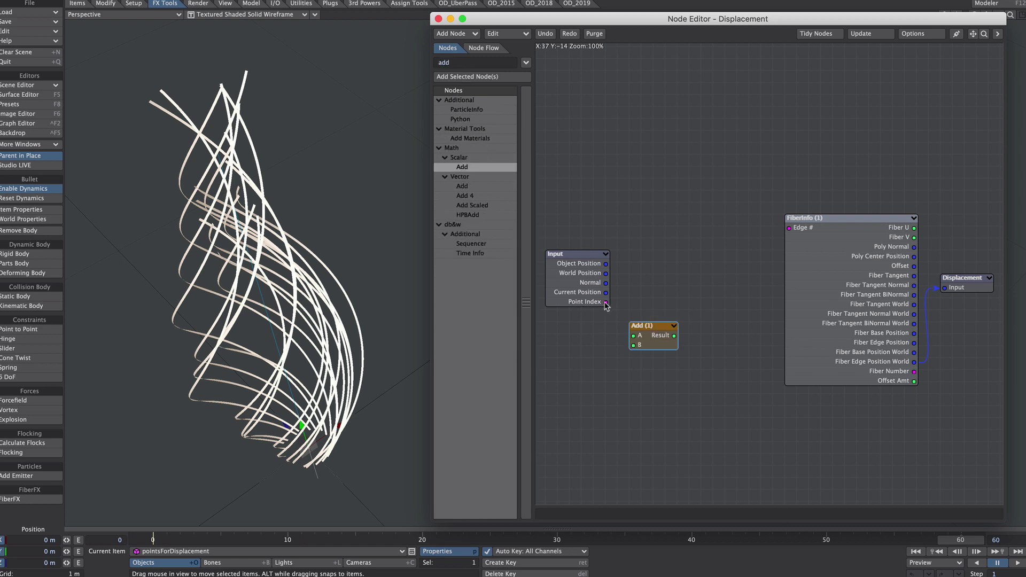
left_click_drag(606, 303, 633, 335)
Step: Edit the B value in the Add node's attributes
double_click(652, 336)
left_click(182, 191)
left_click_drag(181, 191, 159, 192)
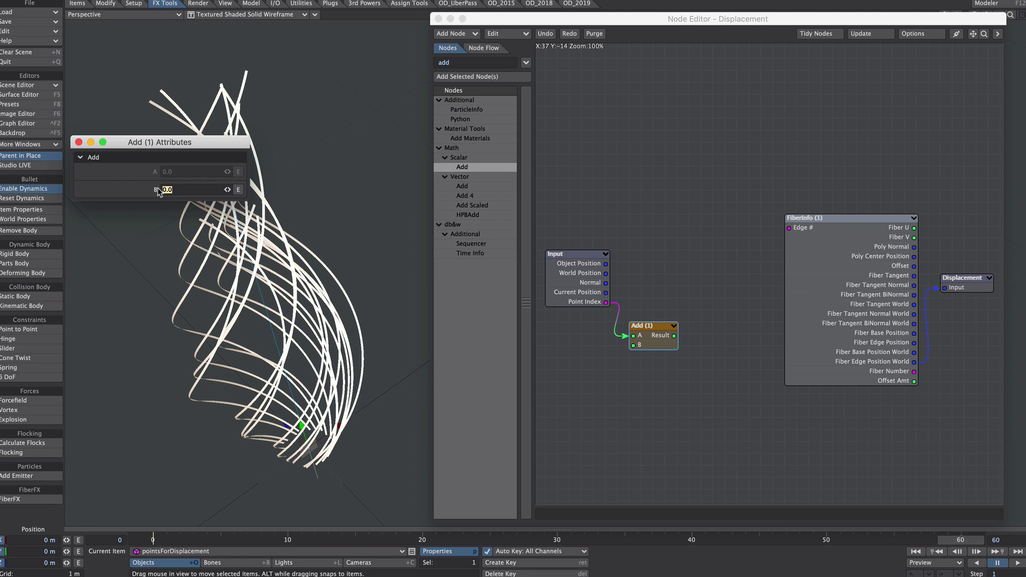
left_click(79, 141)
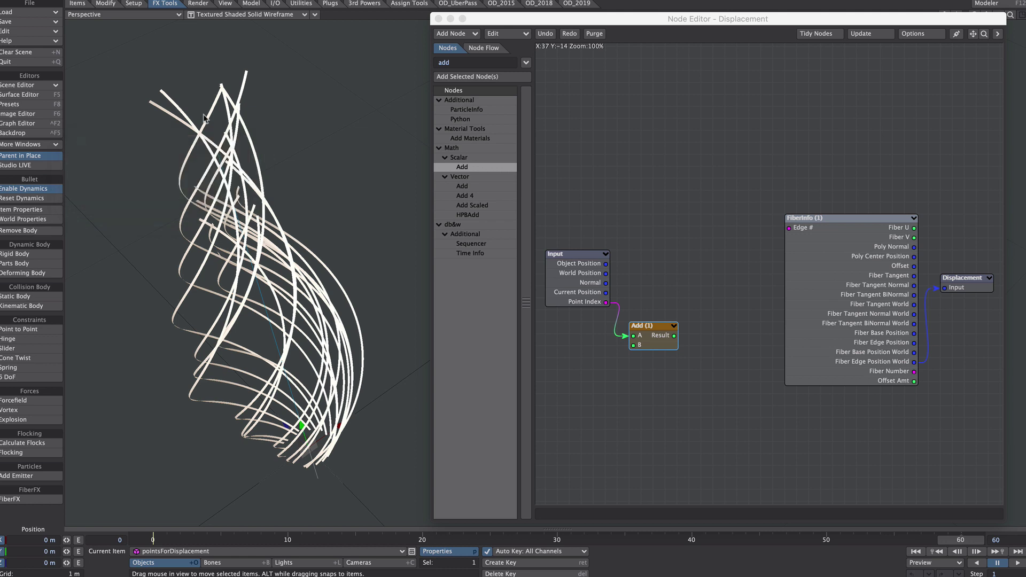
Step: Add a scalar Math Multiply node and a constant Scalar node to the displacement graph
left_click(458, 65)
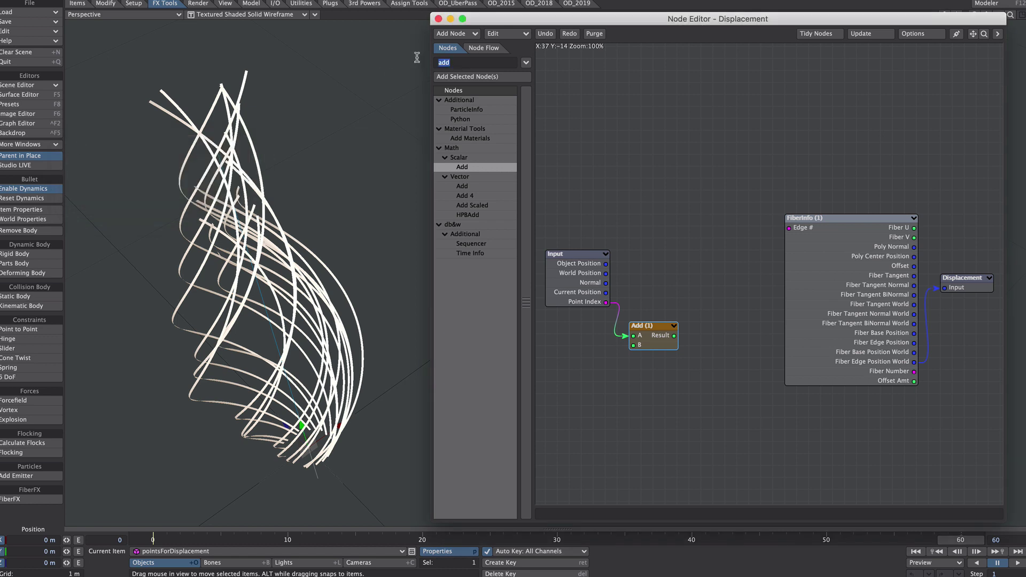
type("mult")
key("Return")
type("scal")
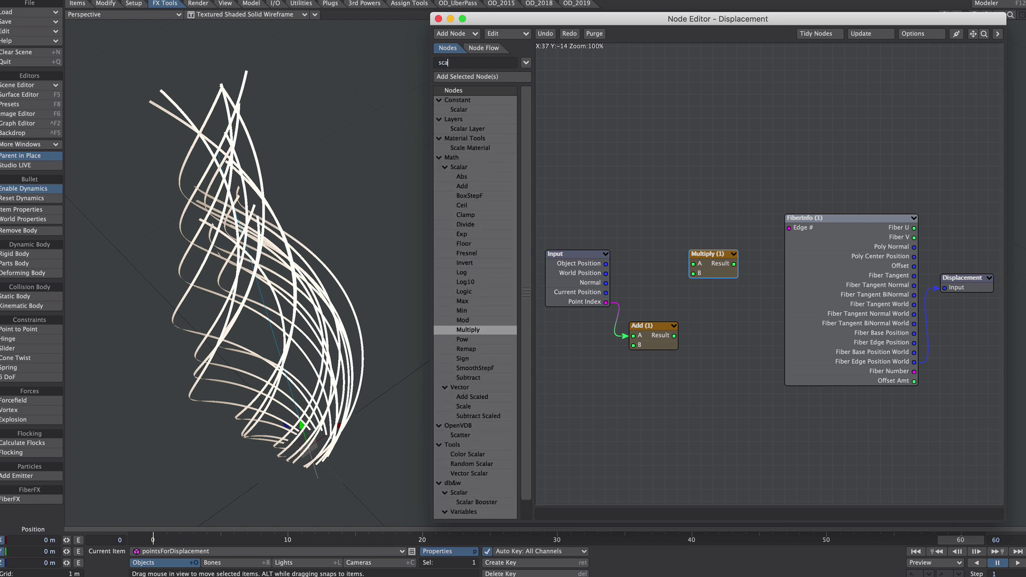
key("Return")
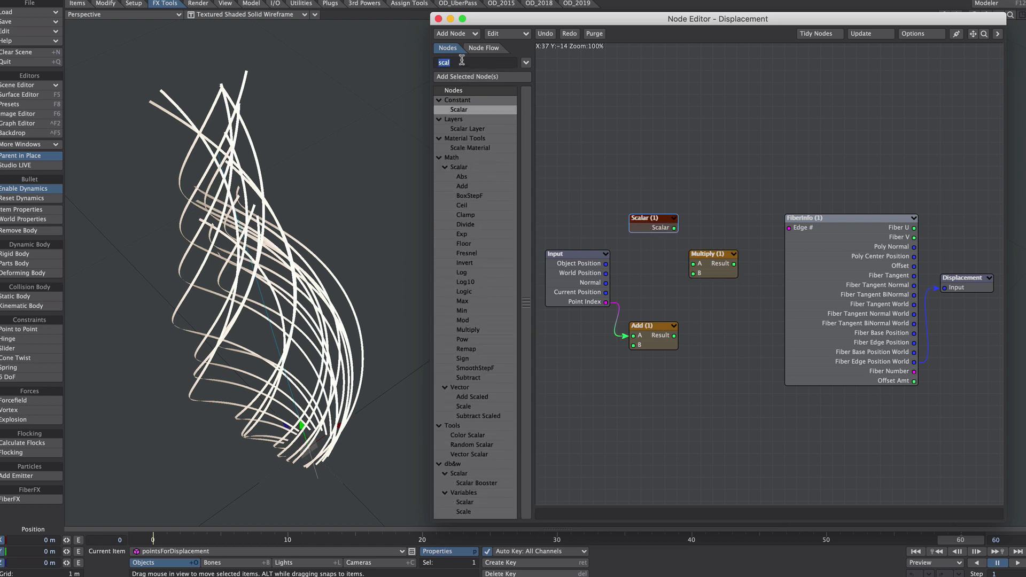
Step: Add a scalar Math Subtract node and connect the Add node's Result to the Multiply node's B input
type("subtr")
key("Return")
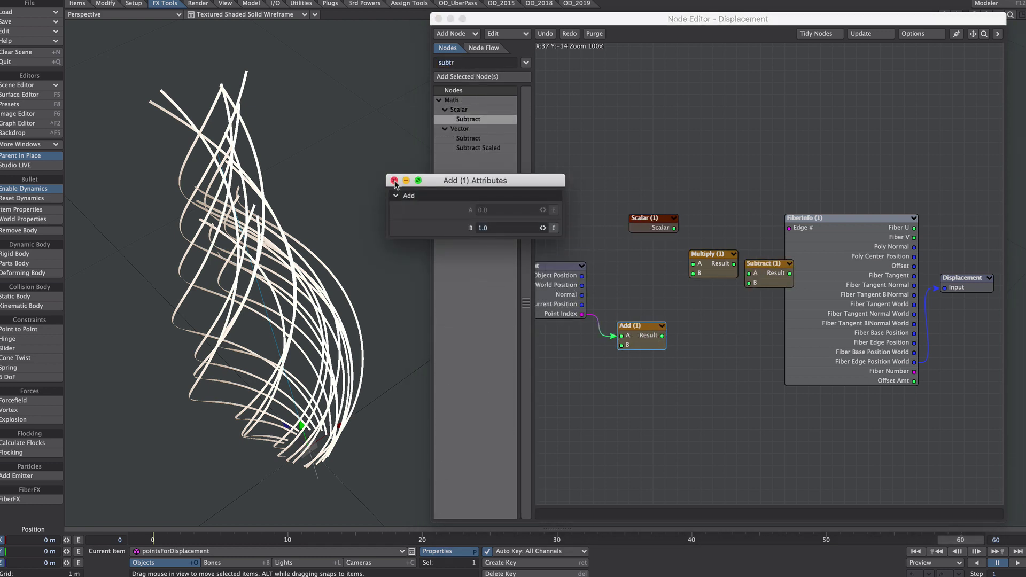
left_click(394, 181)
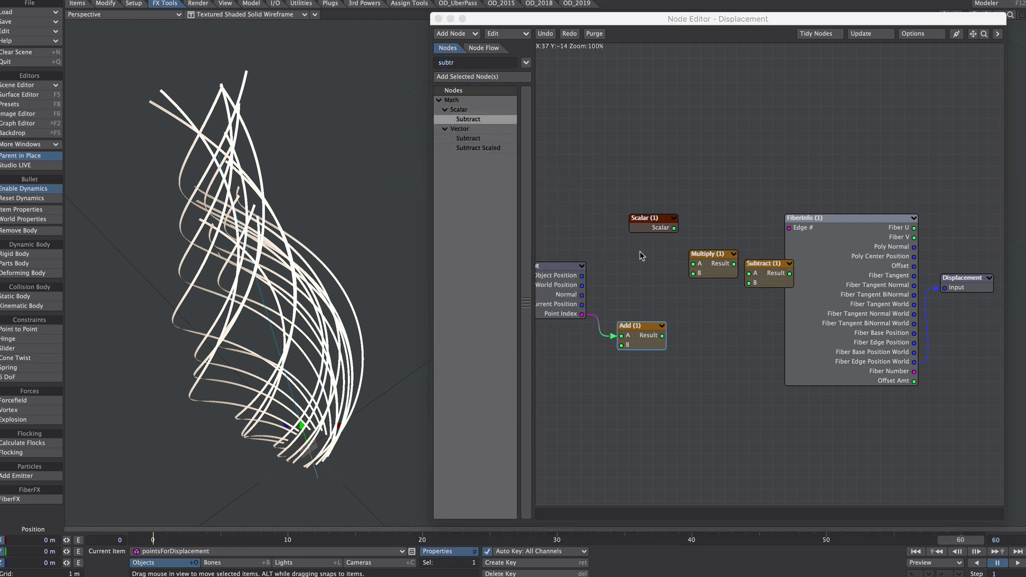
left_click_drag(662, 336, 693, 273)
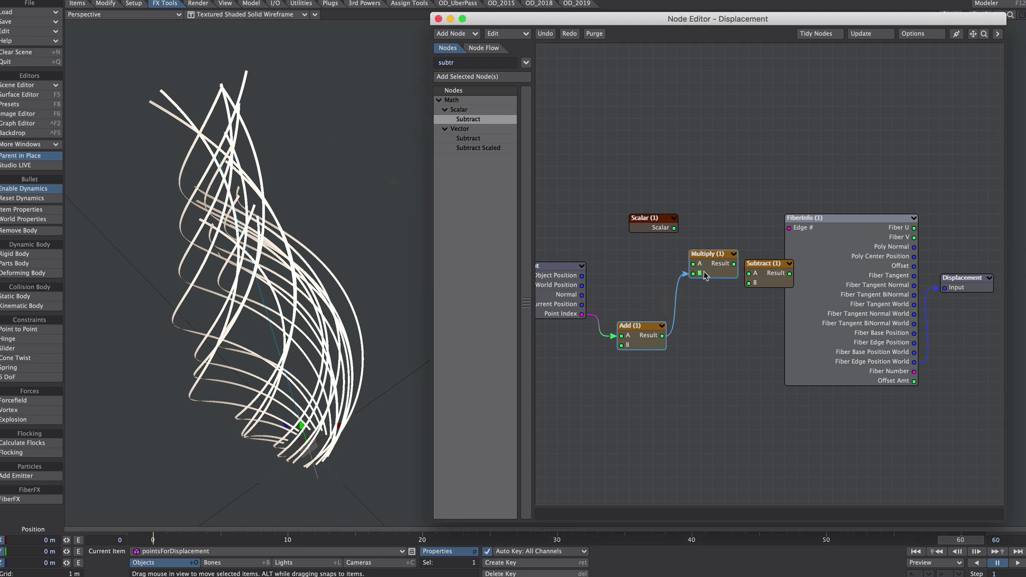
Step: Set the Scalar node to 99, feed it into Multiply's A input, and connect Multiply's Result to Subtract's A input
double_click(641, 218)
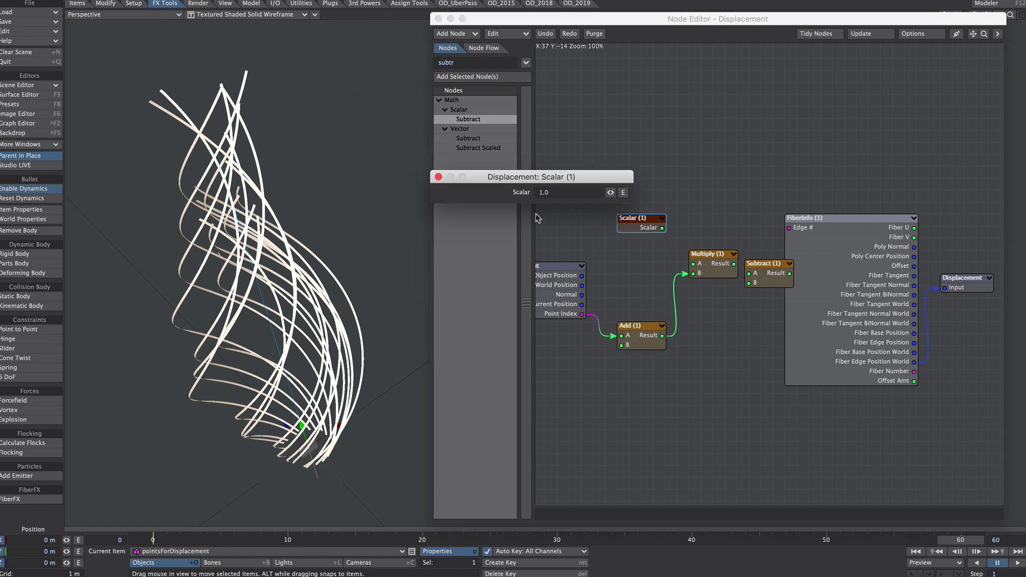
left_click(555, 191)
type("99")
left_click(439, 177)
left_click_drag(662, 228, 749, 273)
Step: Edit the Subtract node's B value and connect its Result to FiberInfo's Edge # input, moving the nodes apart for clarity
double_click(767, 272)
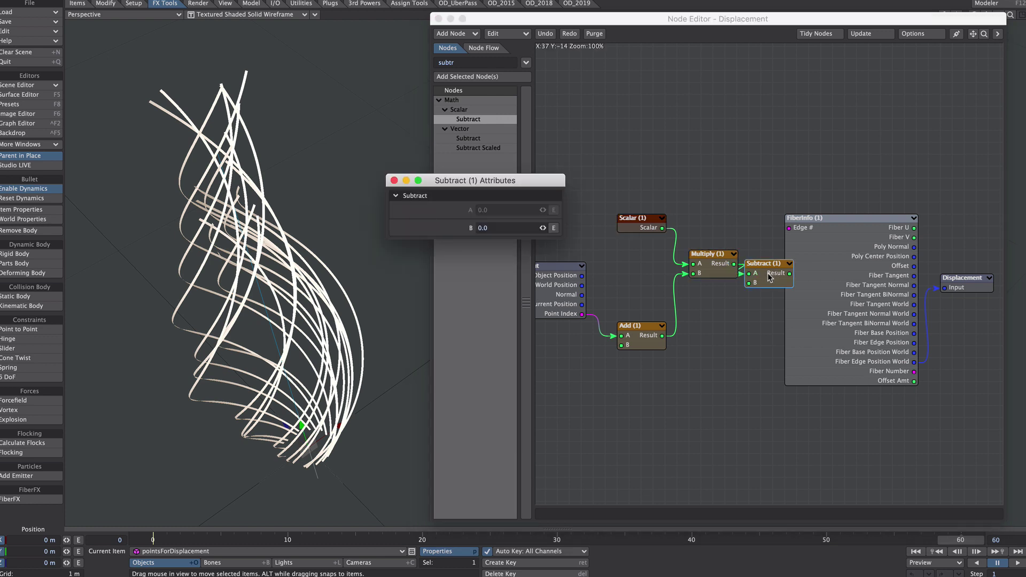
left_click(497, 225)
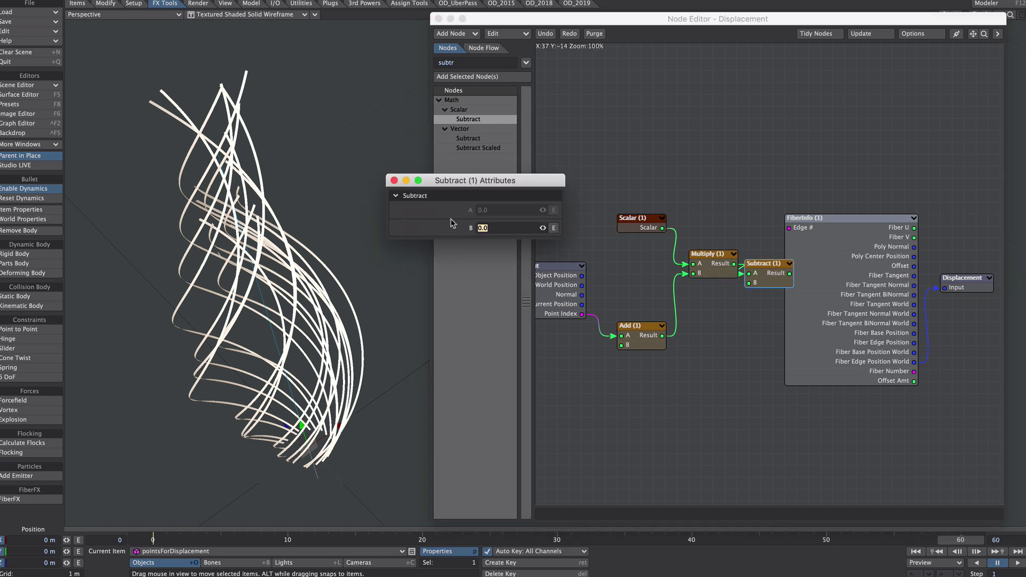
left_click(394, 180)
left_click_drag(887, 257, 923, 256)
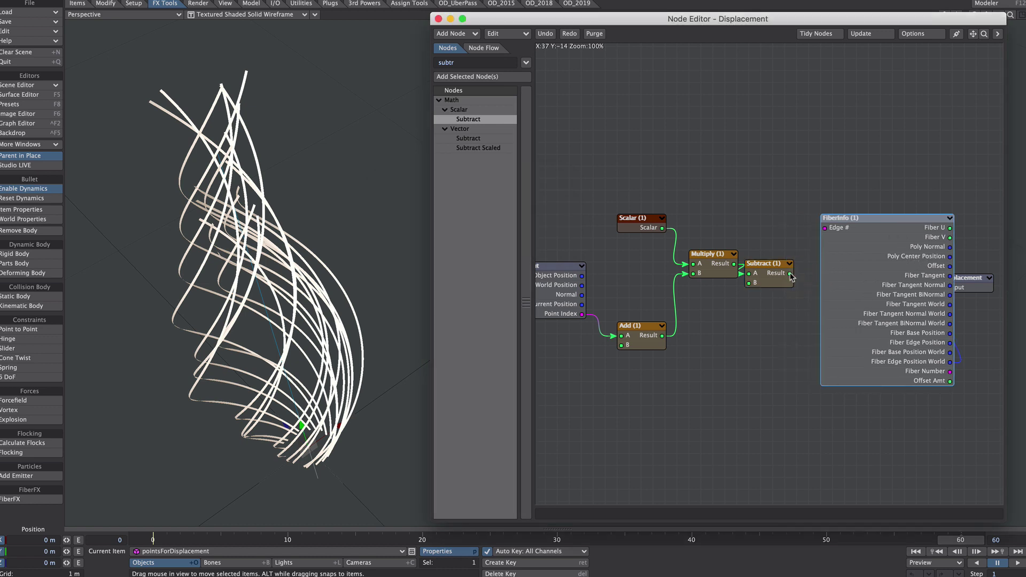
left_click_drag(790, 273, 857, 230)
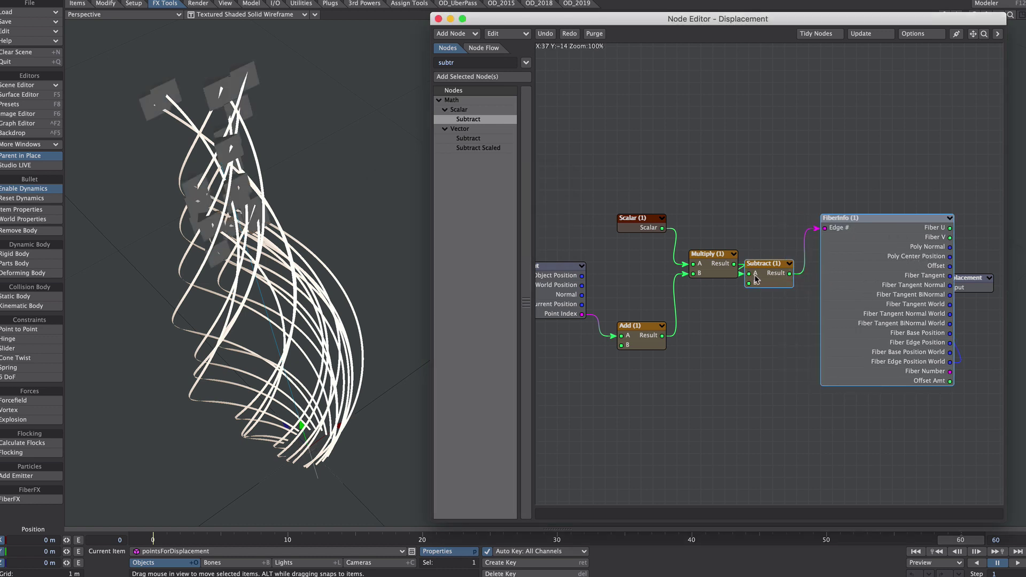
left_click_drag(757, 279, 764, 215)
Step: Try the Scalar node at 50 to place the triangles on a different edge of each fiber
left_click_drag(274, 183, 345, 215, "alt")
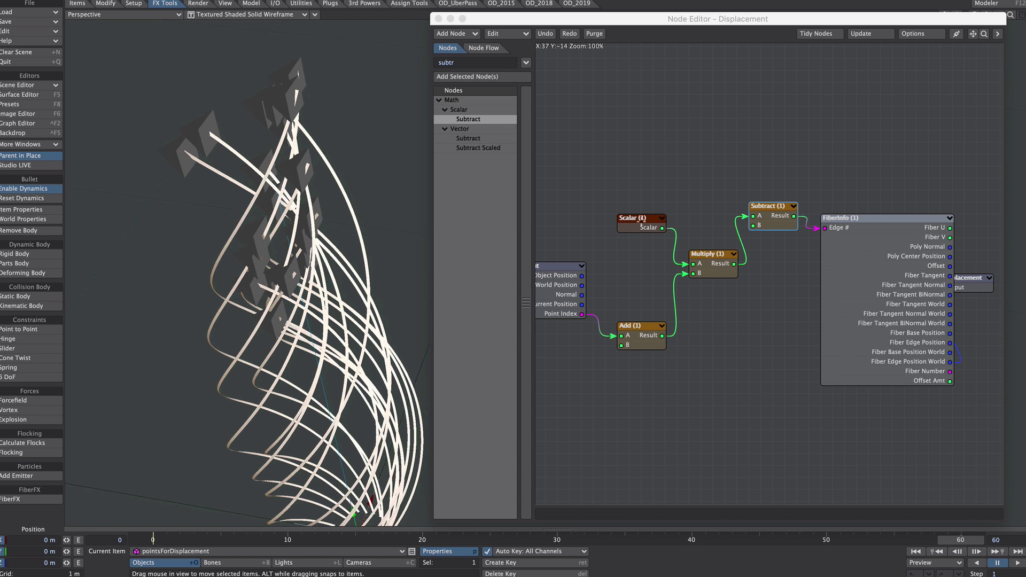
double_click(638, 224)
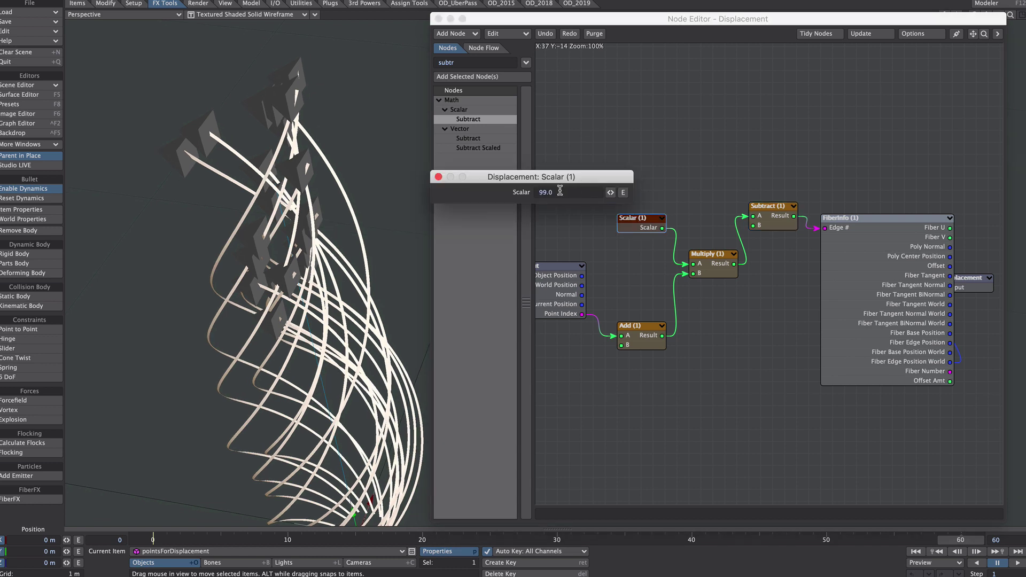
left_click_drag(553, 191, 534, 194)
left_click_drag(360, 230, 510, 191, "ctrl+alt")
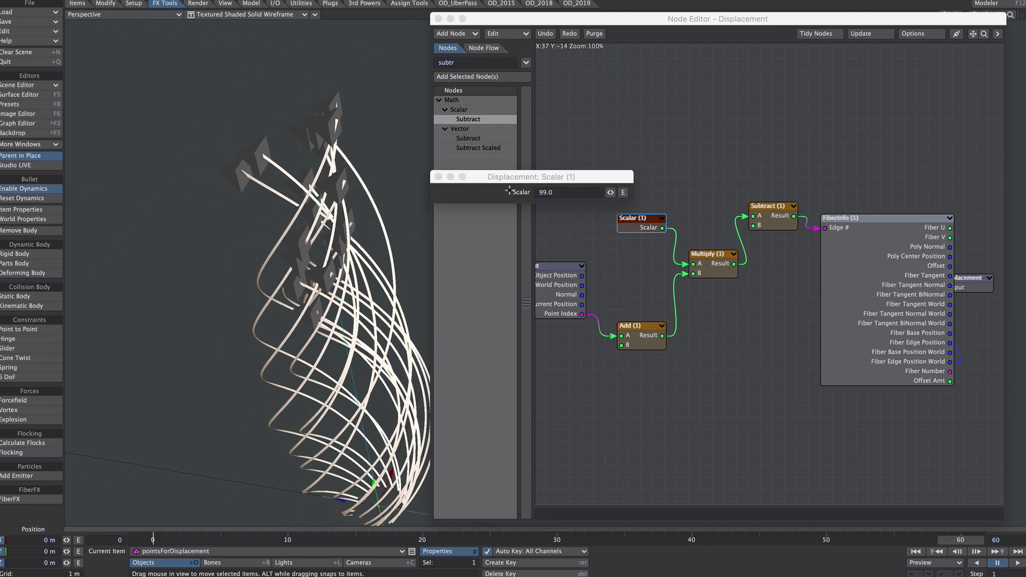
left_click(556, 192)
type("50")
key("Return")
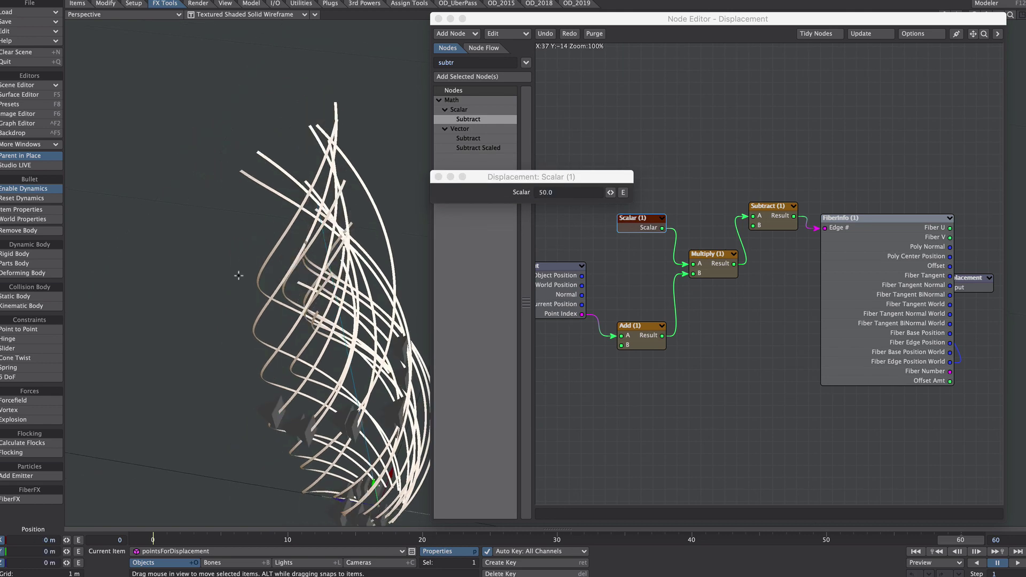
left_click_drag(385, 289, 345, 233, "alt")
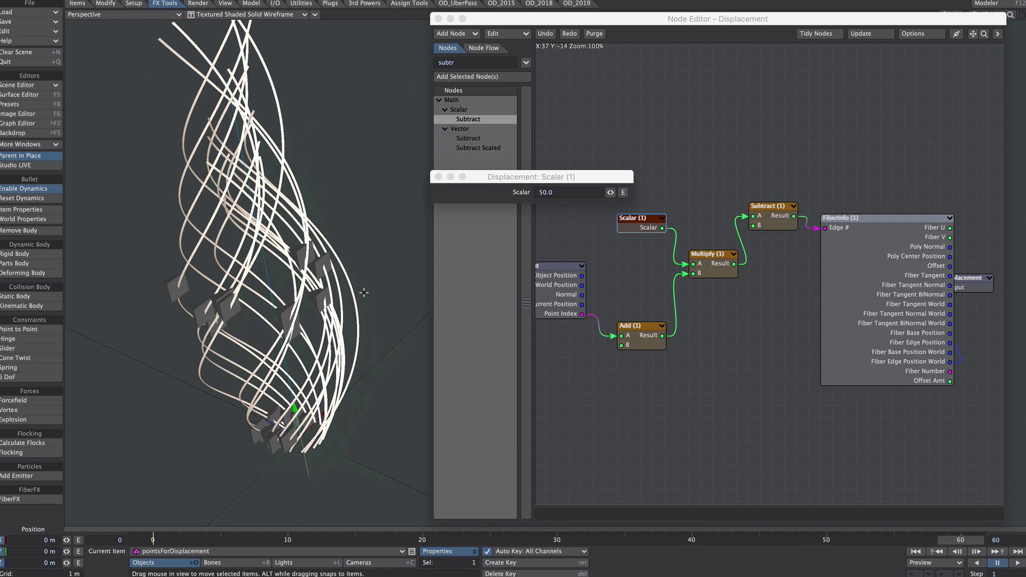
Step: Try the Scalar node at 60 and restore it to 99
left_click_drag(610, 193, 512, 193)
type("60")
key("Return")
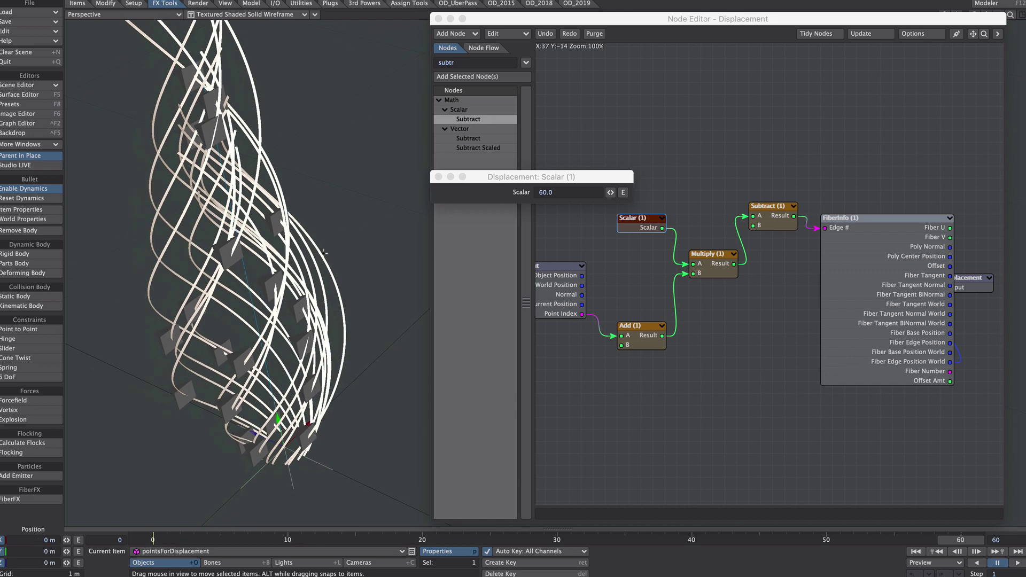
left_click(566, 192)
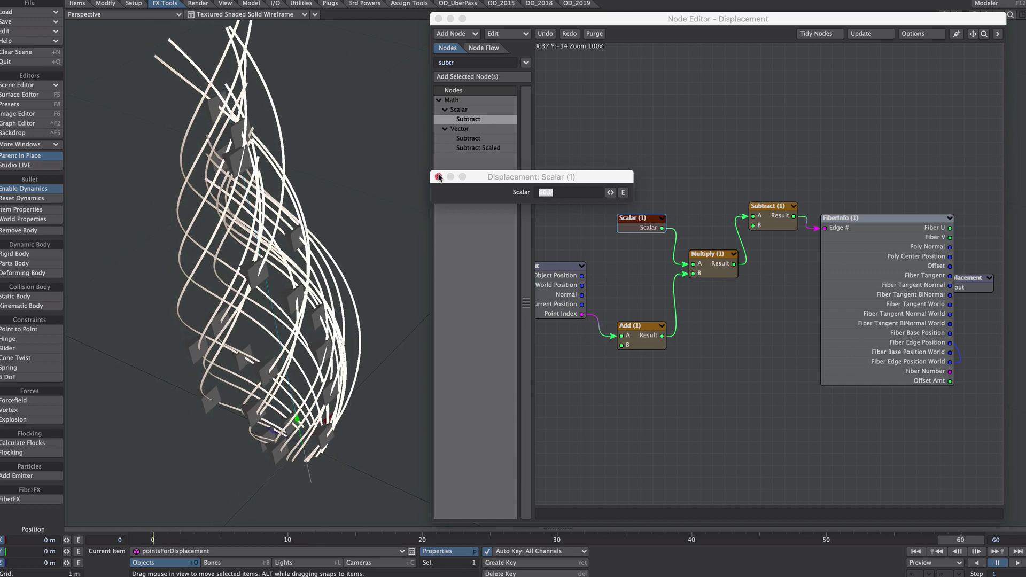
type("99")
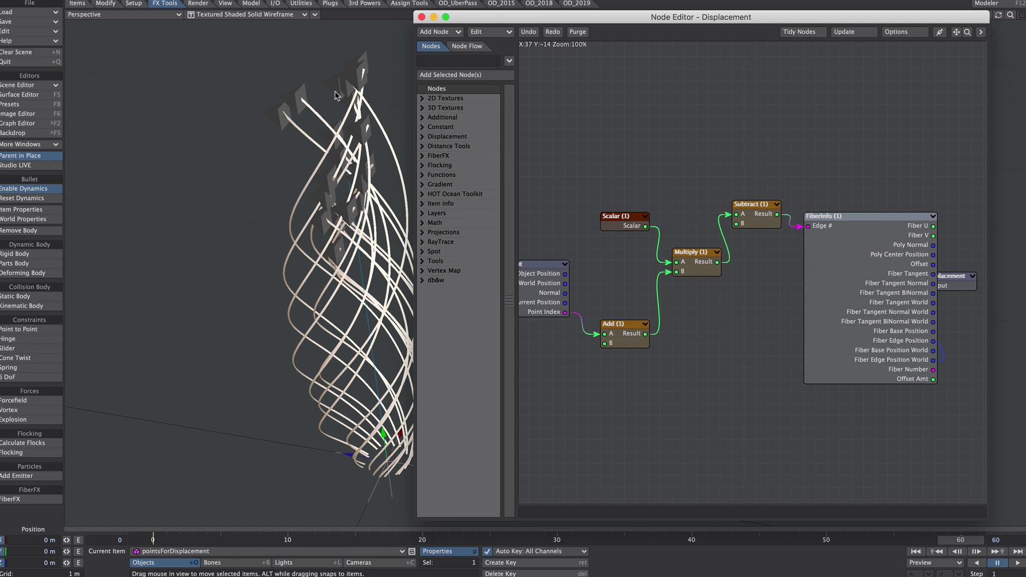
Step: Copy the Scalar, Add, Multiply, Subtract and FiberInfo nodes into the node graph of pointsForDisplacement's instance generator
left_click_drag(539, 95, 921, 421)
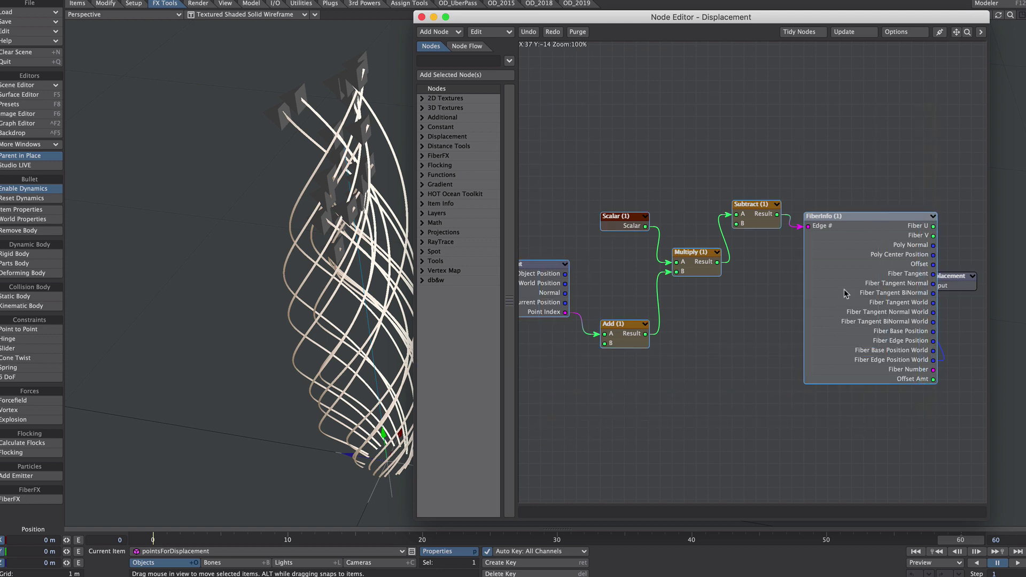
left_click(421, 18)
left_click(868, 219)
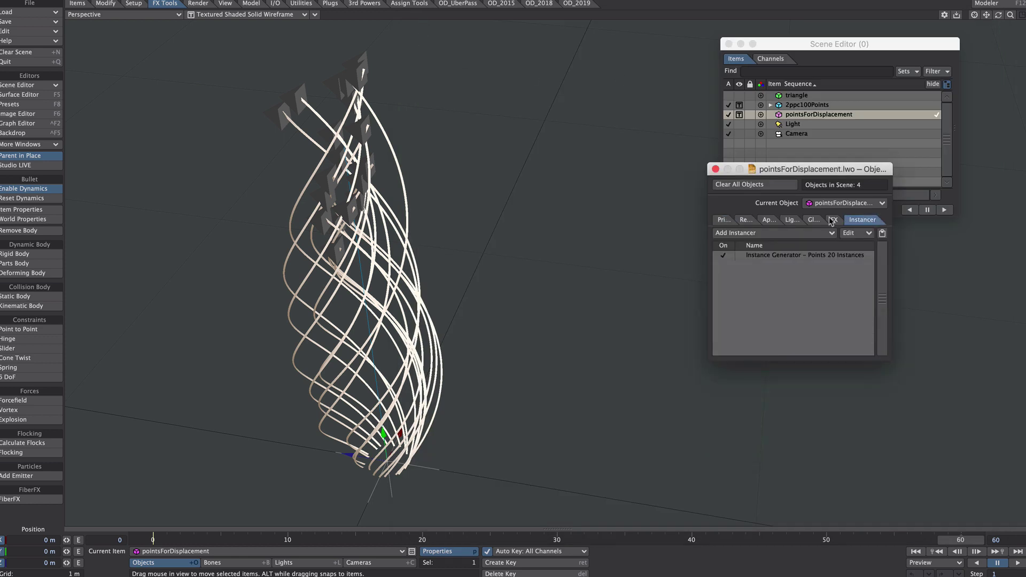
double_click(760, 258)
left_click(879, 320)
left_click(773, 336)
left_click(862, 338)
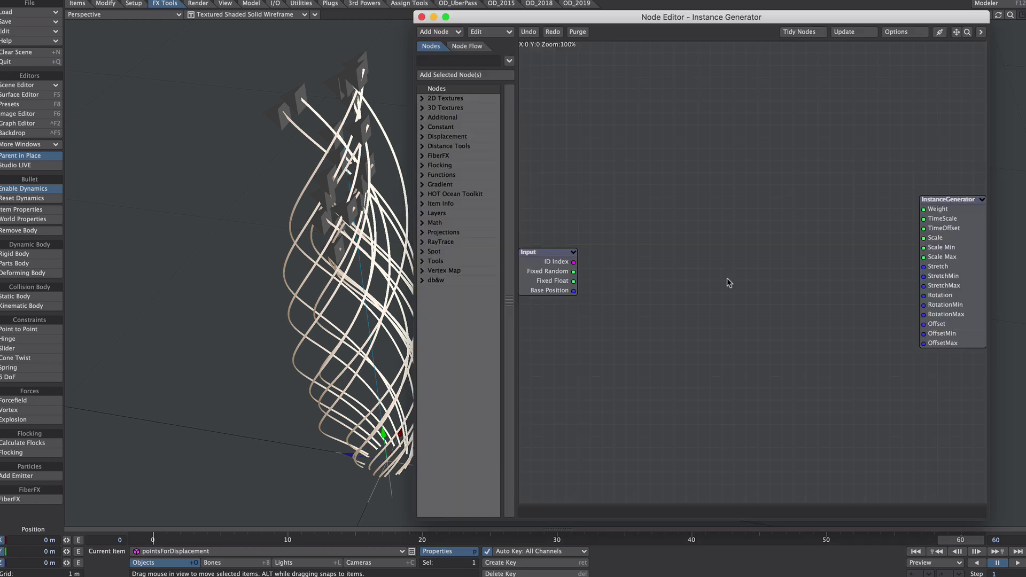
key("ctrl+v")
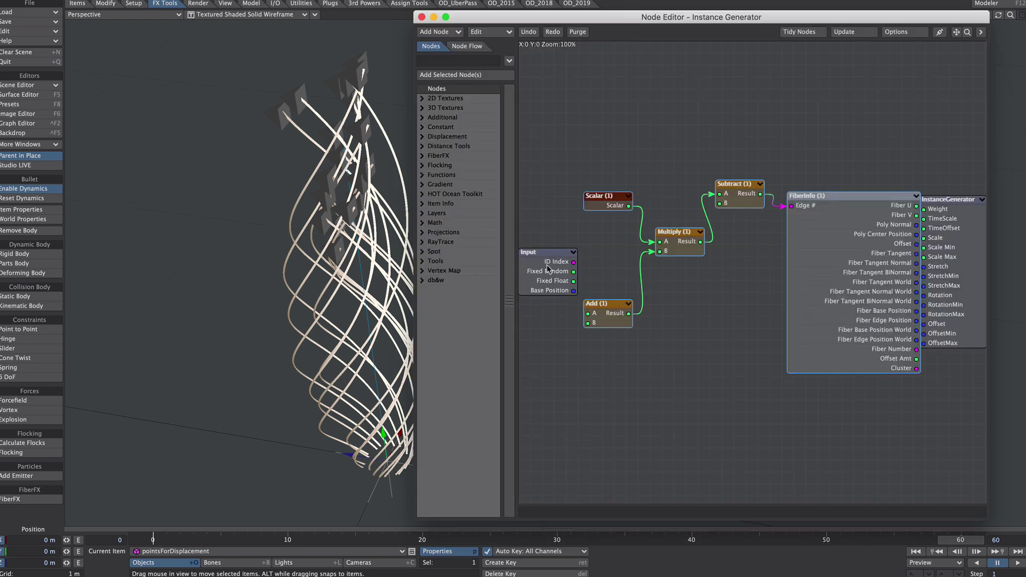
Step: Connect the Input node's ID Index to the Add node's A input and reposition the pasted nodes clear of InstanceGenerator
left_click_drag(574, 262, 609, 315)
left_click_drag(897, 284, 816, 204)
left_click_drag(543, 289, 520, 382)
left_click_drag(734, 224, 722, 248)
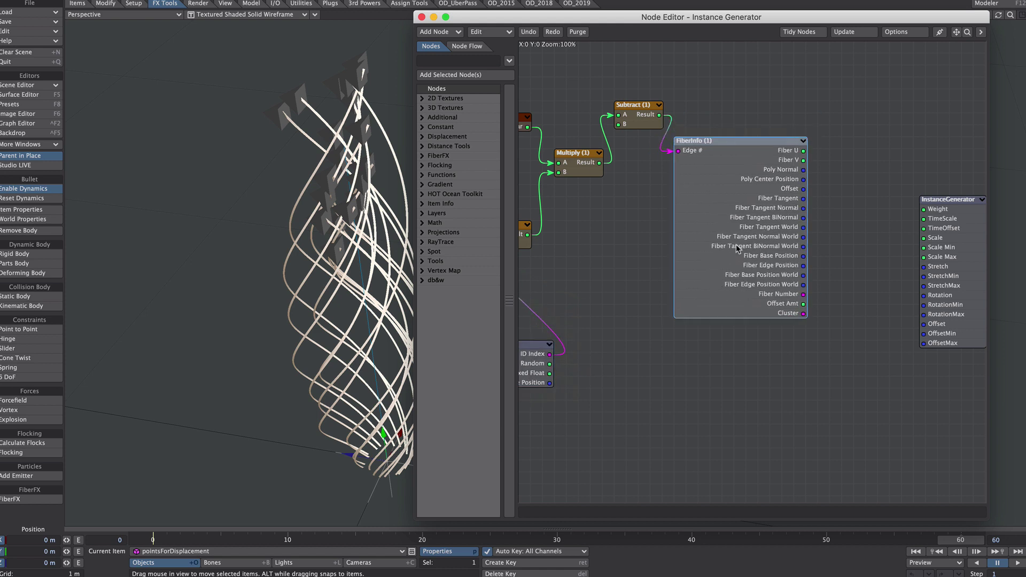
Step: Add Cross and MatrixHPB nodes and connect Fiber Tangent World to MatrixHPB's Forward and Cross's A inputs
left_click(449, 75)
left_click(428, 60)
type("cross")
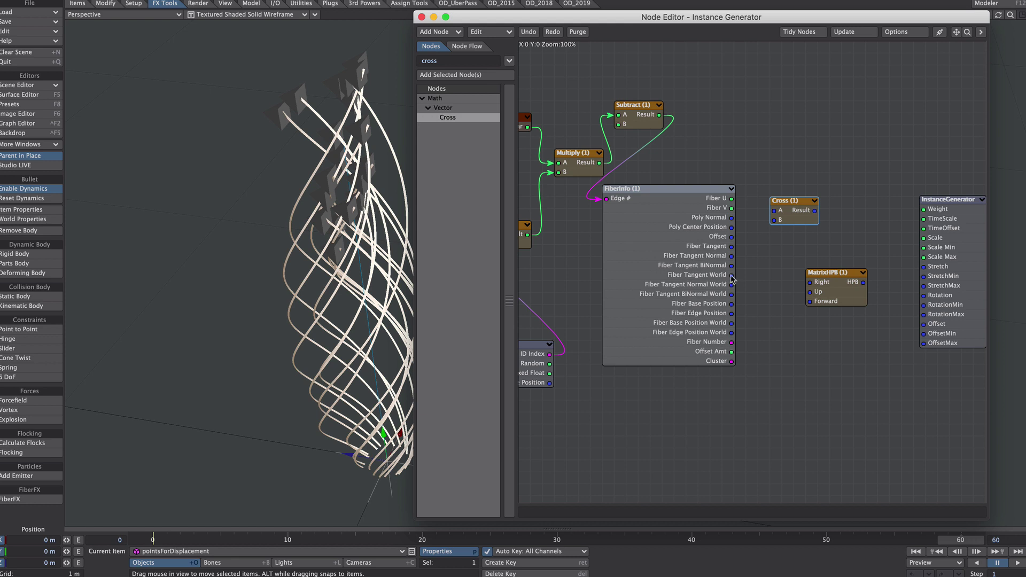
left_click_drag(732, 275, 811, 302)
left_click_drag(732, 275, 774, 210)
Step: Set the Cross node's B X to 1, connect its Result to MatrixHPB's Right, and connect HPB to InstanceGenerator's Rotation
double_click(790, 217)
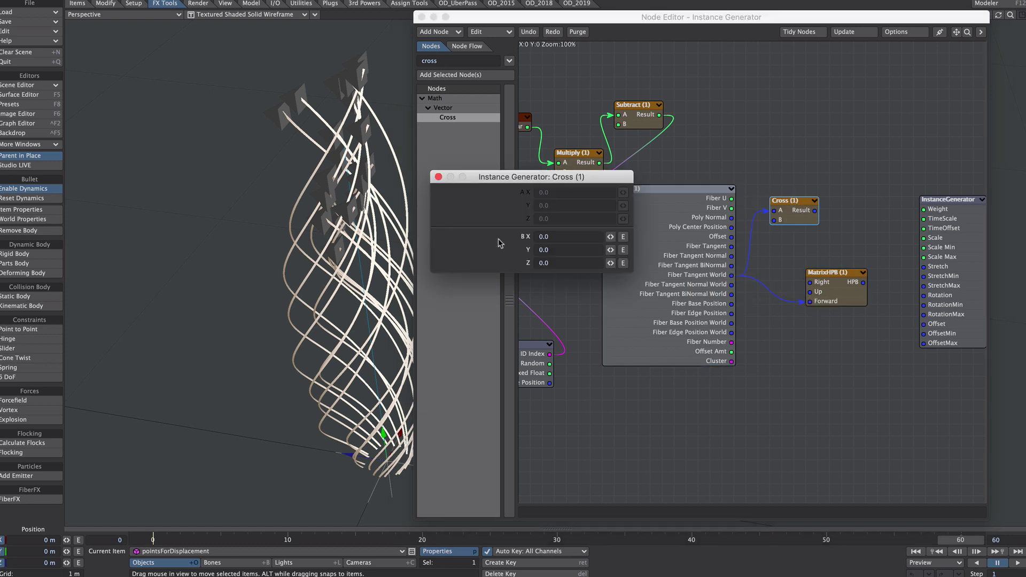
left_click(557, 237)
type("1")
key("Tab")
left_click(438, 176)
left_click_drag(814, 210, 947, 295)
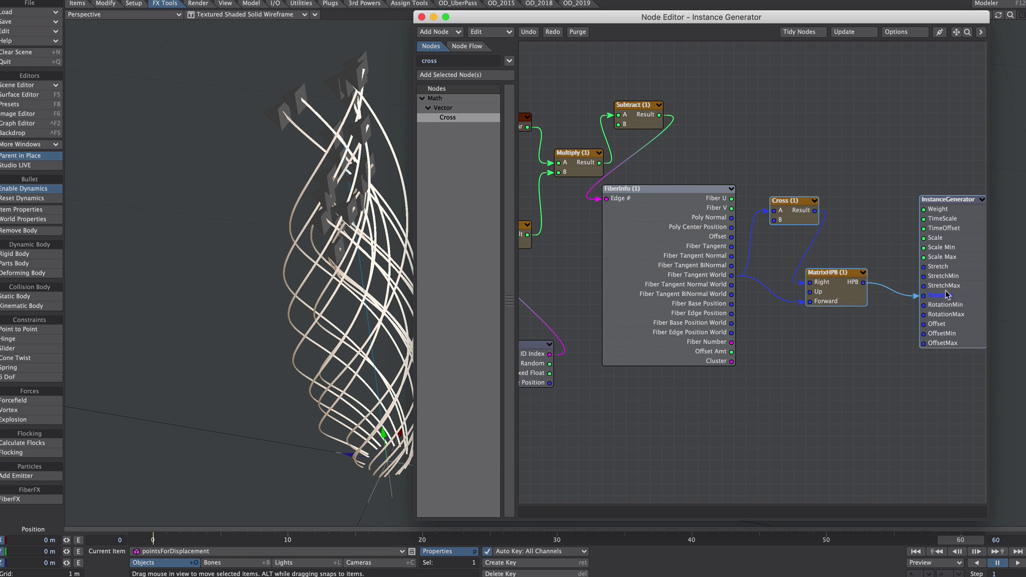
Step: Set the instances' rotation to Uniform mode with the Local rotation axis
left_click(422, 18)
left_click(848, 320)
left_click(844, 369)
left_click(830, 359)
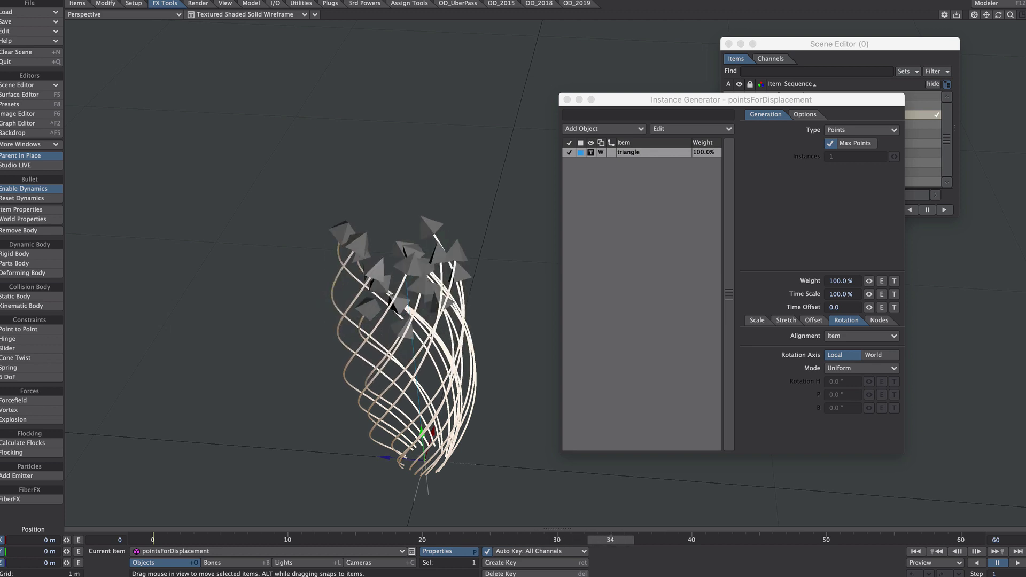
Step: Set the instances' random scale minimum to 50% and edit the maximum
left_click(757, 320)
left_click(851, 395)
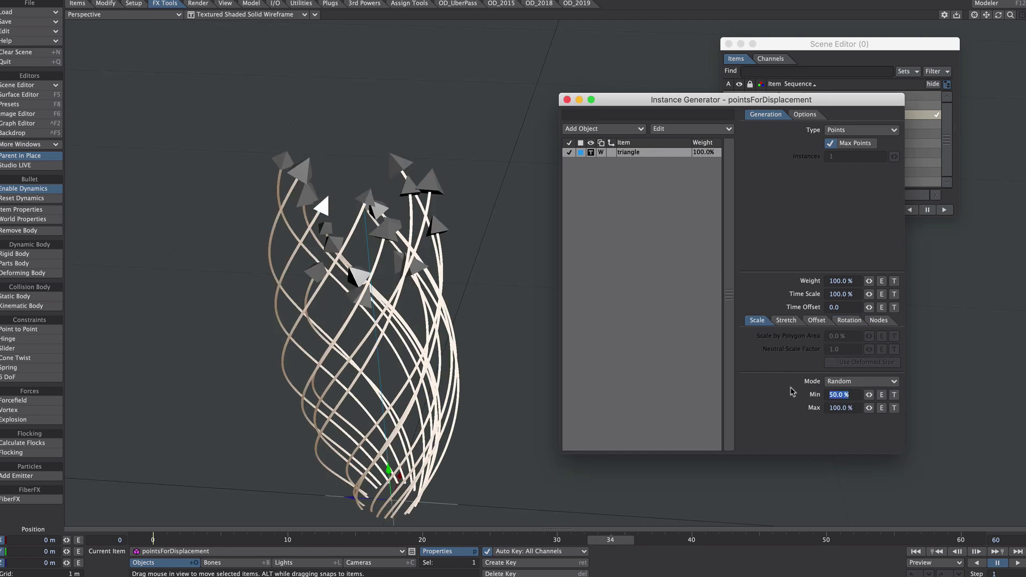
type("5")
type("0.0")
key("Tab")
type("12")
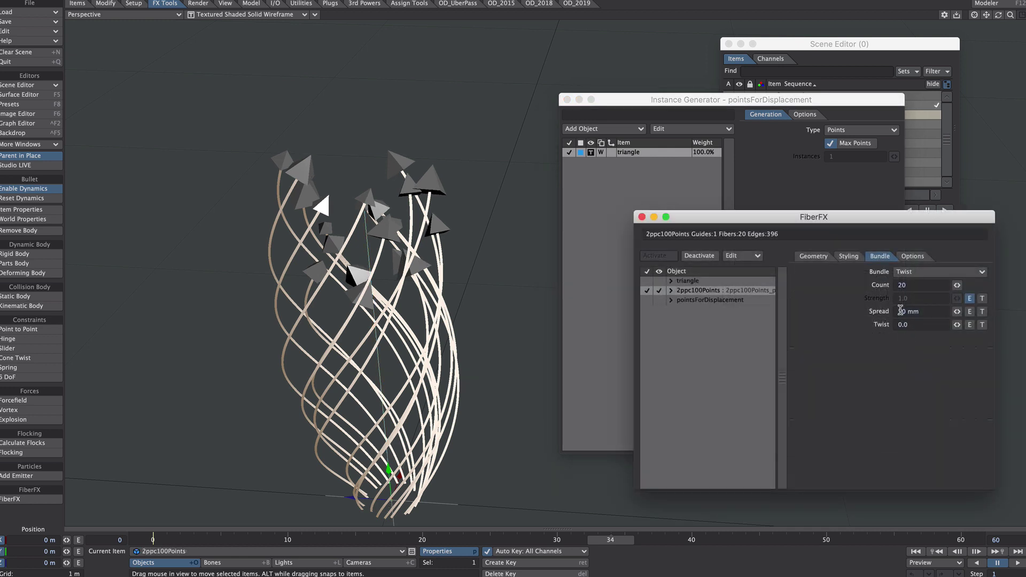
Step: Set the 2ppc100Points fiber bundle's Spread to 50 mm and close the FiberFX and instance generator settings
left_click(901, 312)
key("Tab")
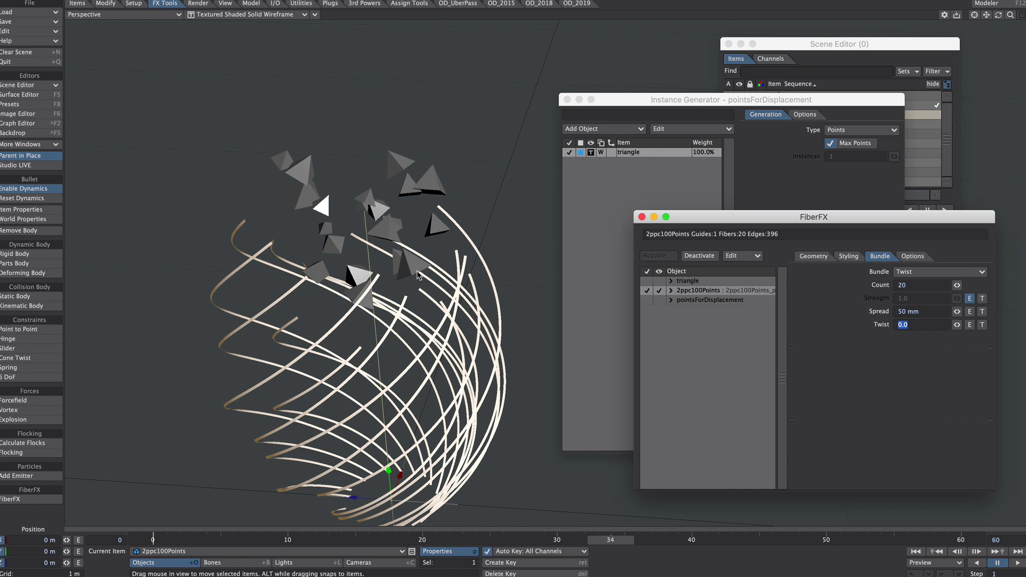
left_click_drag(419, 273, 280, 529, "alt")
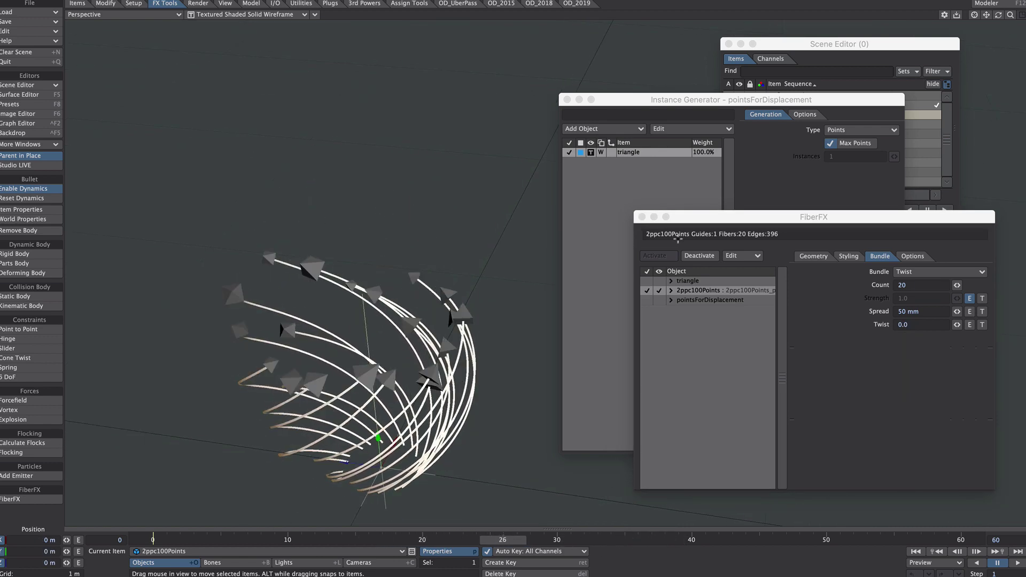
left_click(642, 217)
left_click(567, 99)
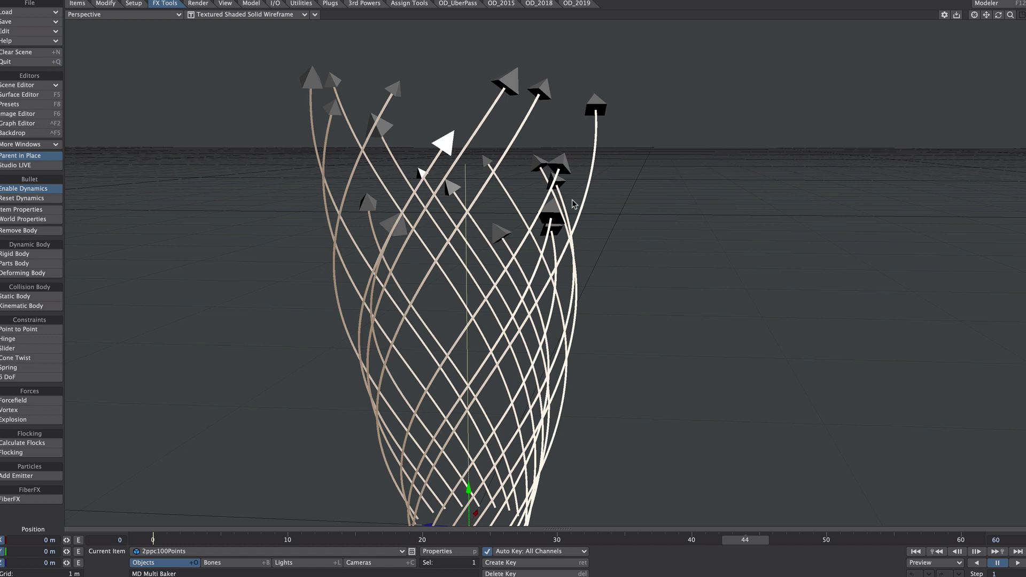
Step: Scrub to frame 60, select the pointsForDisplacement object, and open the MD Multi Baker settings
key("ctrl+F1")
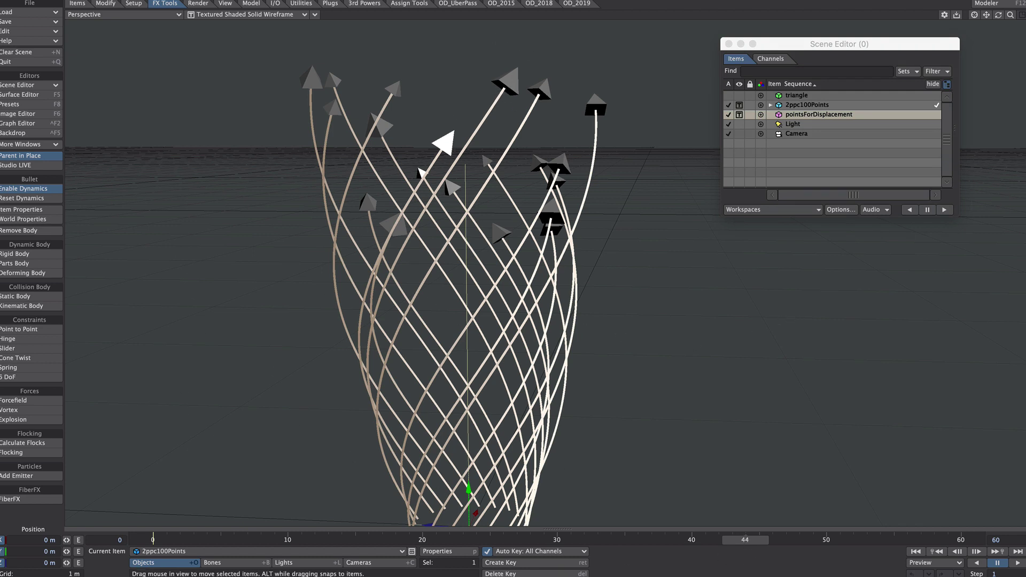
left_click_drag(745, 540, 961, 540)
left_click(830, 115)
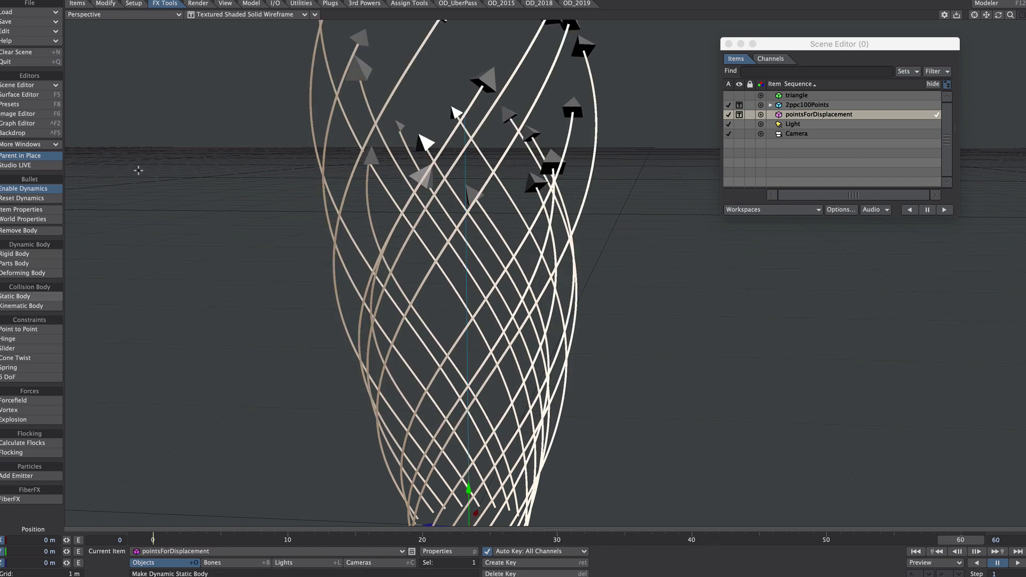
left_click(275, 5)
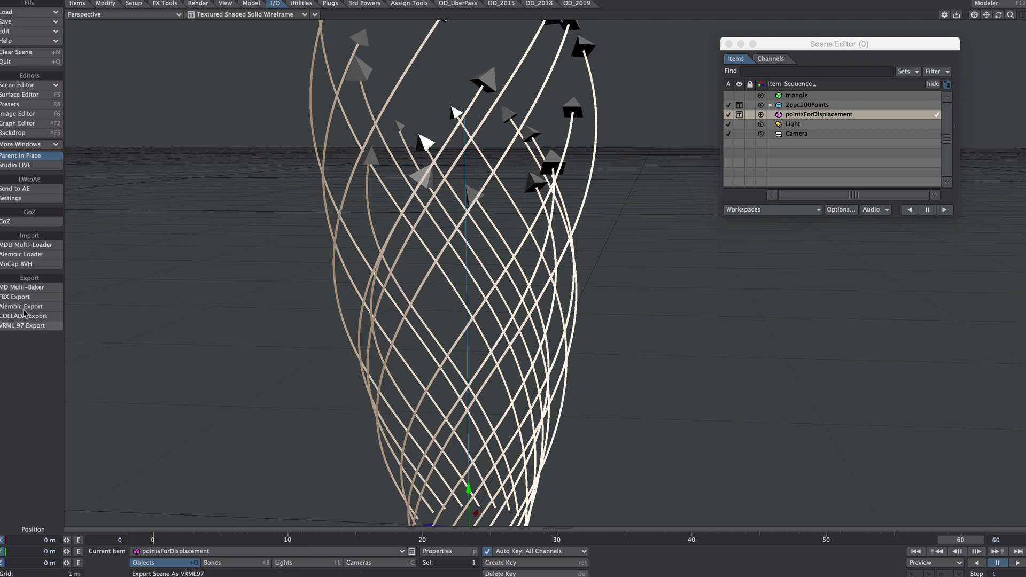
left_click(33, 291)
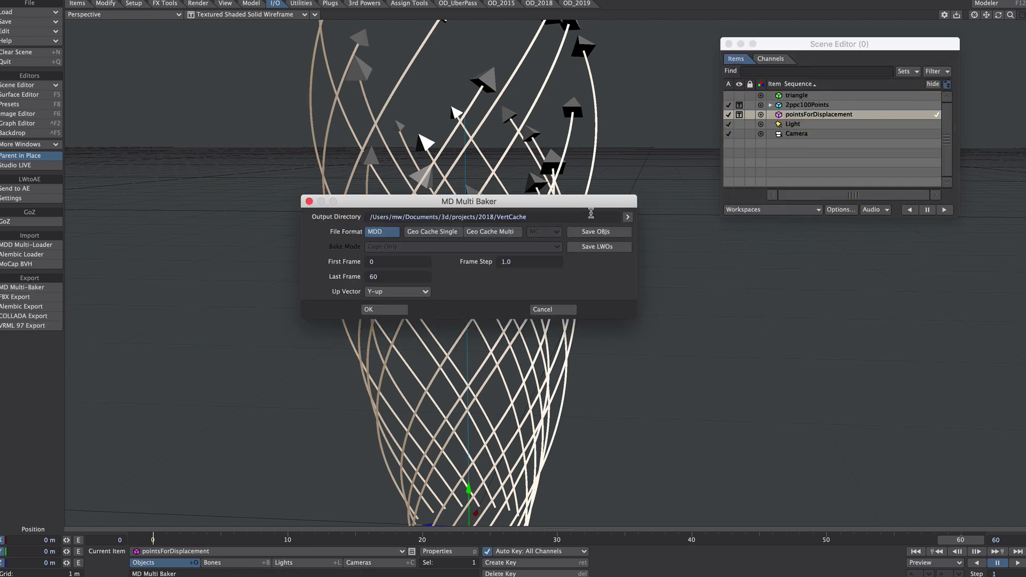
left_click(619, 213)
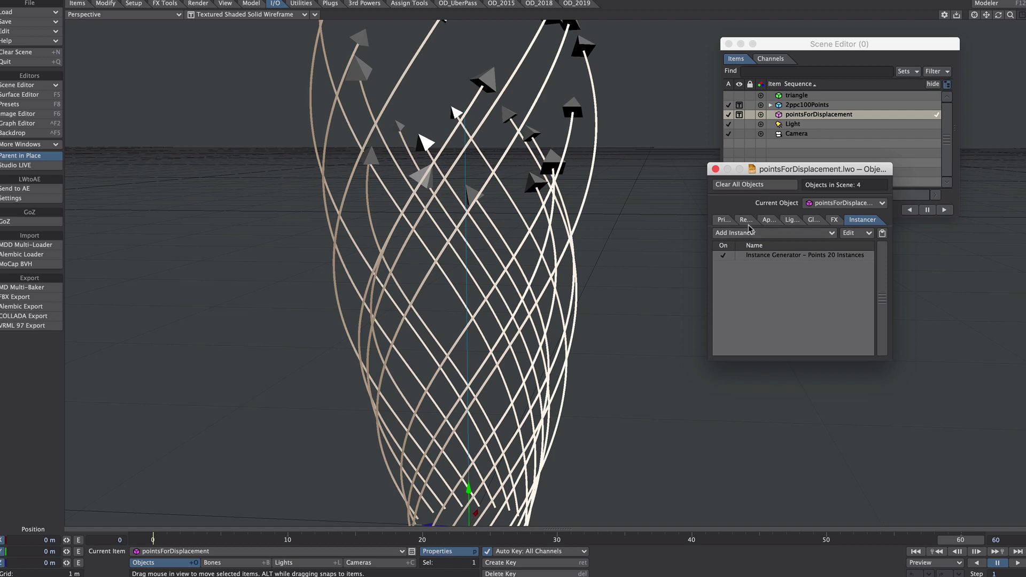
Step: Add an MD Reader modifier to pointsForDisplacement and load its baked cache file from VertCache/FFX
left_click(724, 220)
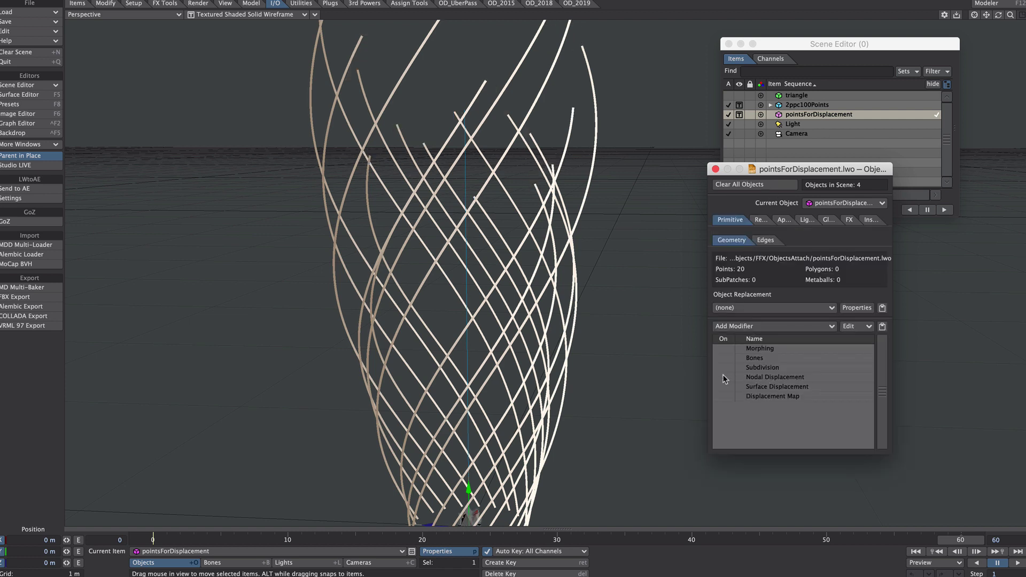
left_click(734, 326)
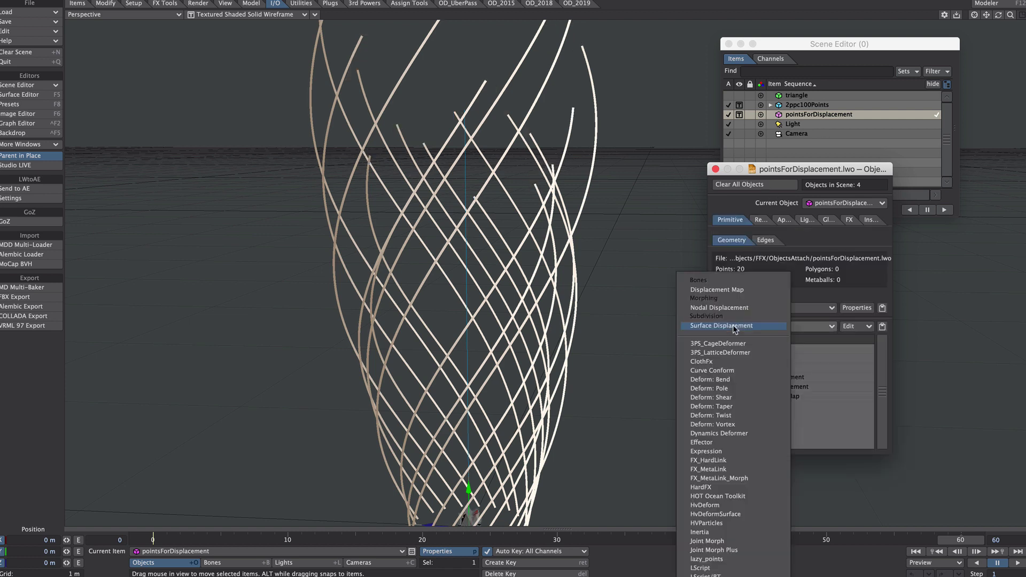
type("md")
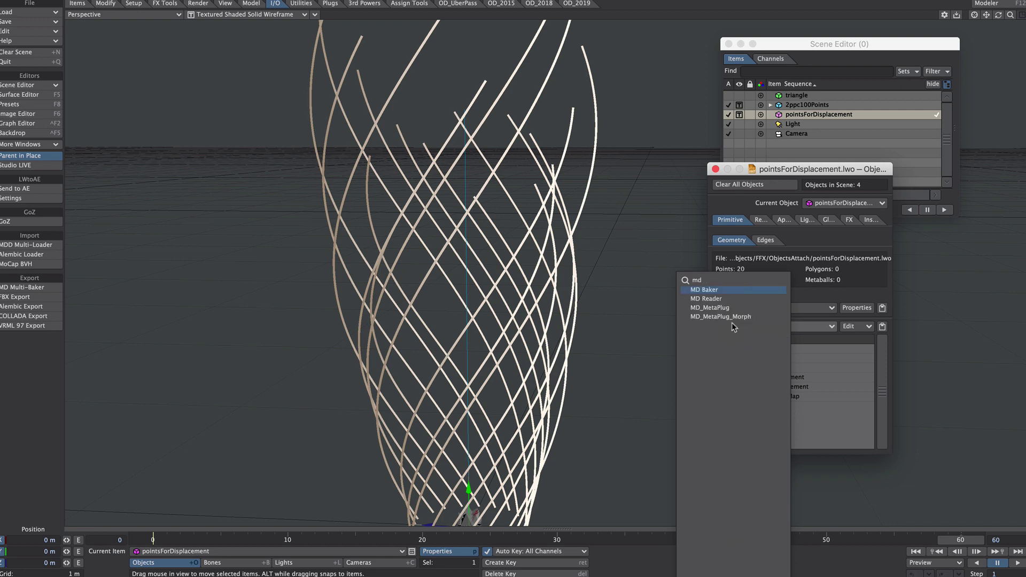
left_click(715, 300)
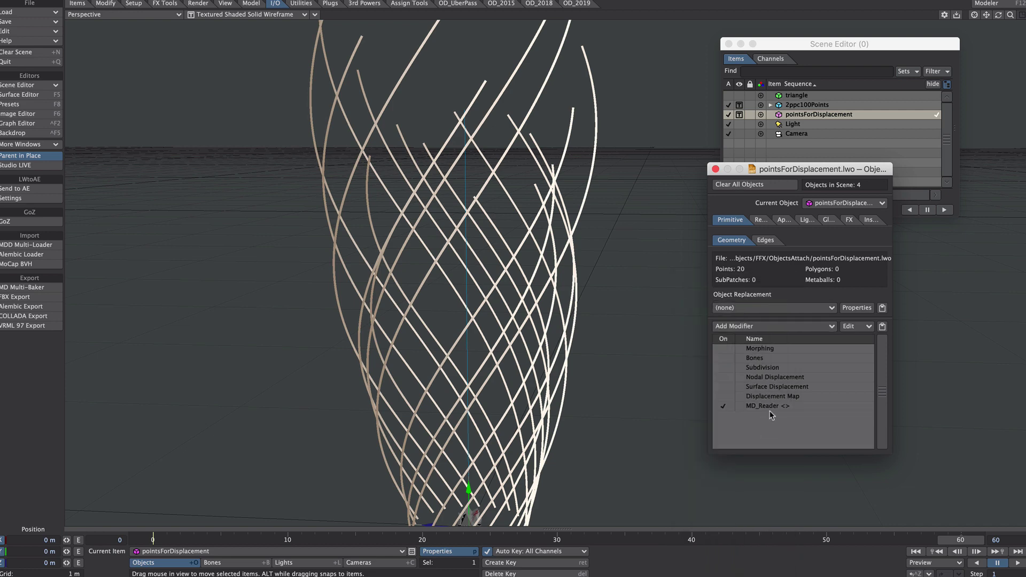
left_click(392, 359)
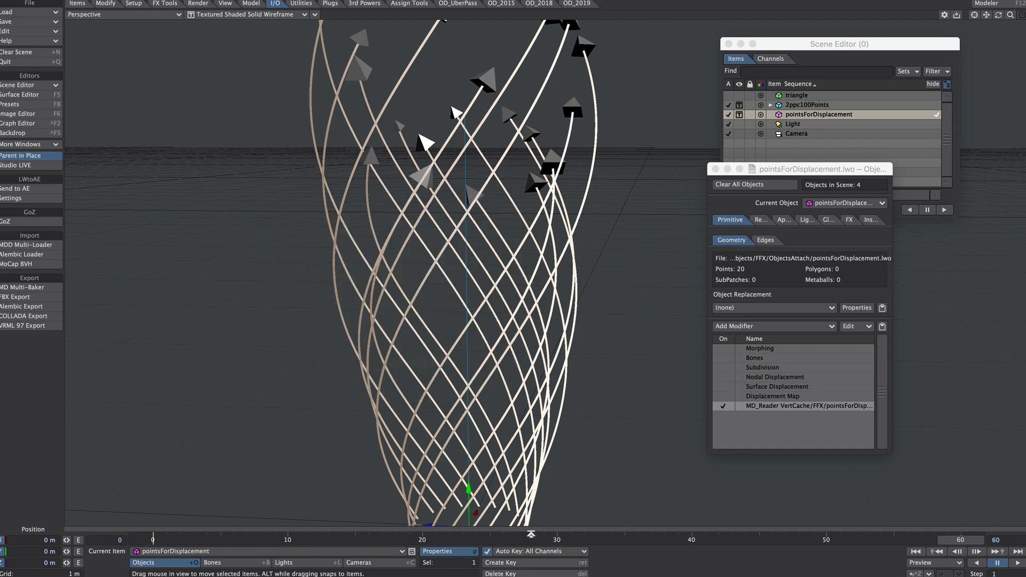
Step: Scrub the timeline, return to the first frame, and play the animation to check the instances on the fiber tips
left_click_drag(532, 540, 476, 540)
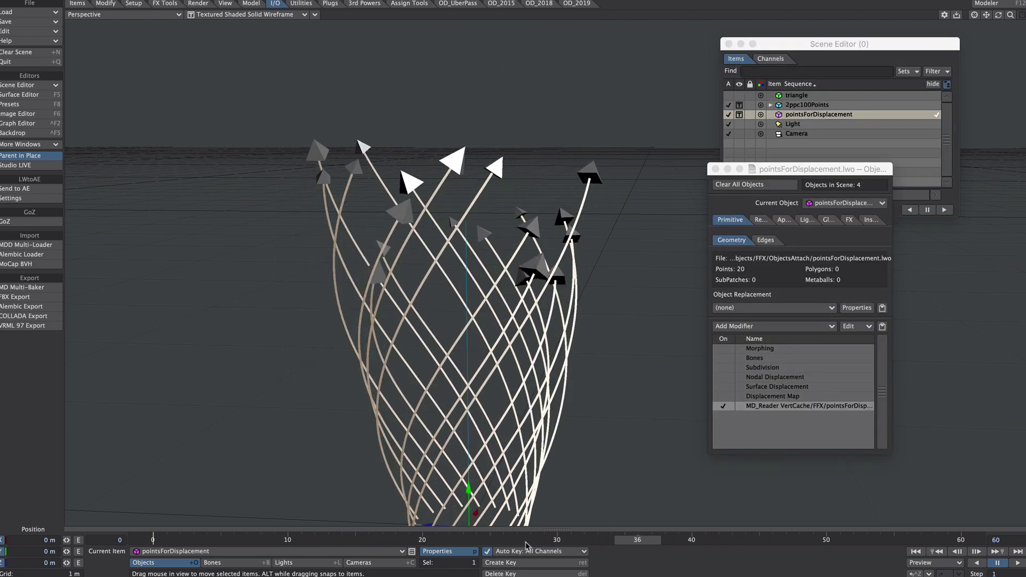
left_click(917, 553)
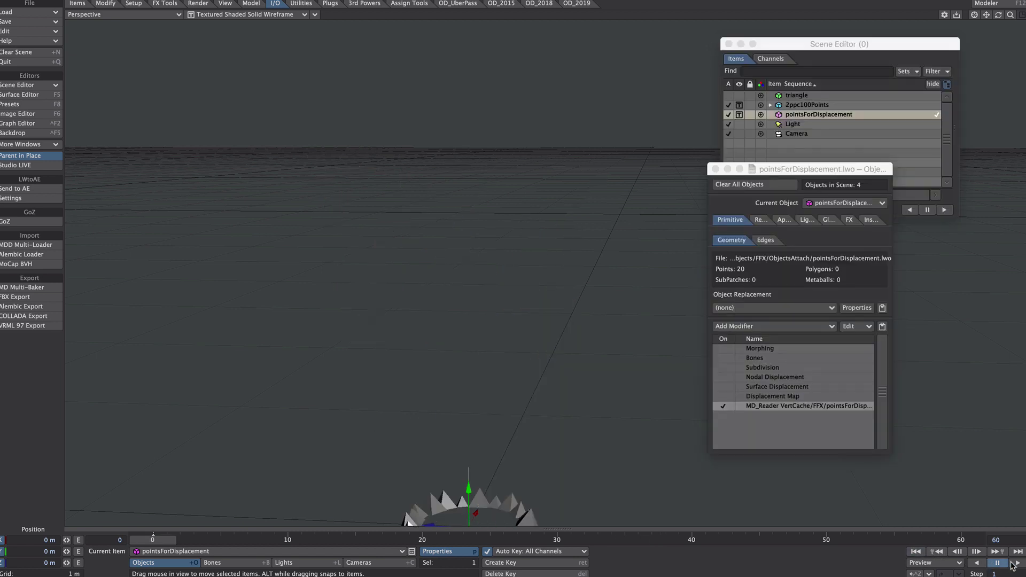
left_click(1018, 564)
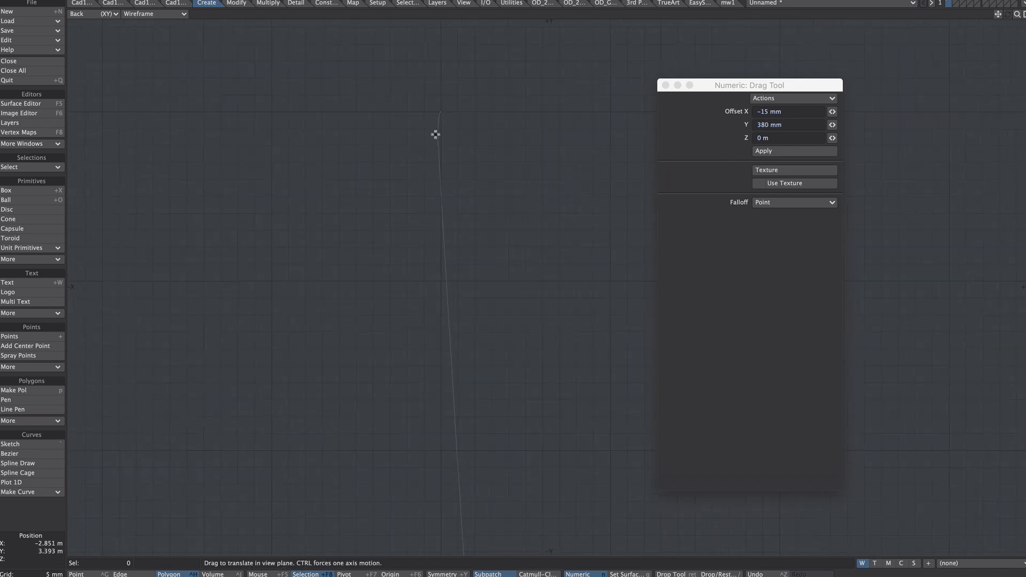
Step: In Modeler, leave the Drag tool, restore the four-viewport layout, and name the curves' layer "splines"
key("space")
key("space")
key("space")
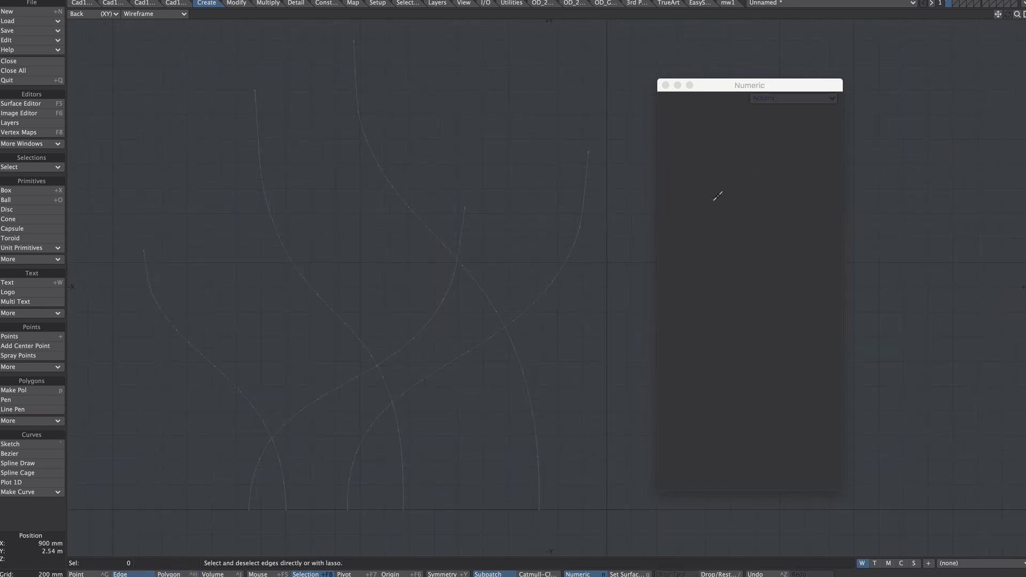
key("n")
key("KP_0")
key("F3")
left_click(602, 199)
left_click_drag(513, 397, 489, 397, "ctrl+alt")
left_click_drag(489, 398, 390, 394, "alt")
left_click_drag(1025, 225, 758, 231)
left_click(726, 309)
left_click(467, 205)
type("splines")
key("Return")
left_click(717, 157)
Step: Create a small tessellated ball of level 3 near the origin in the second layer, with the splines in the background
key("2")
key("alt+1")
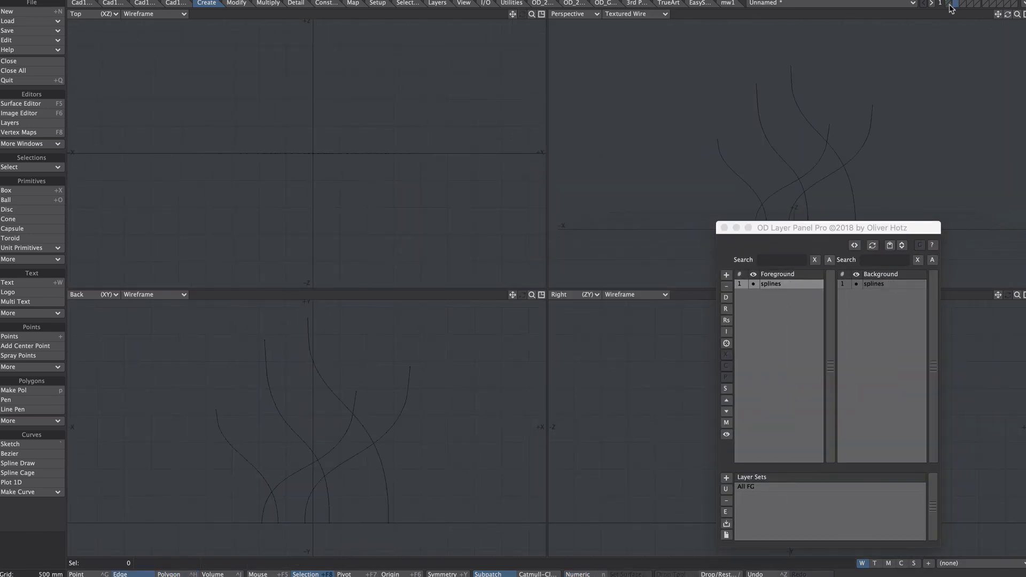
left_click(23, 201)
key("n")
left_click(816, 112)
type("3")
key("Tab")
left_click_drag(339, 496, 317, 512, "ctrl")
type("n")
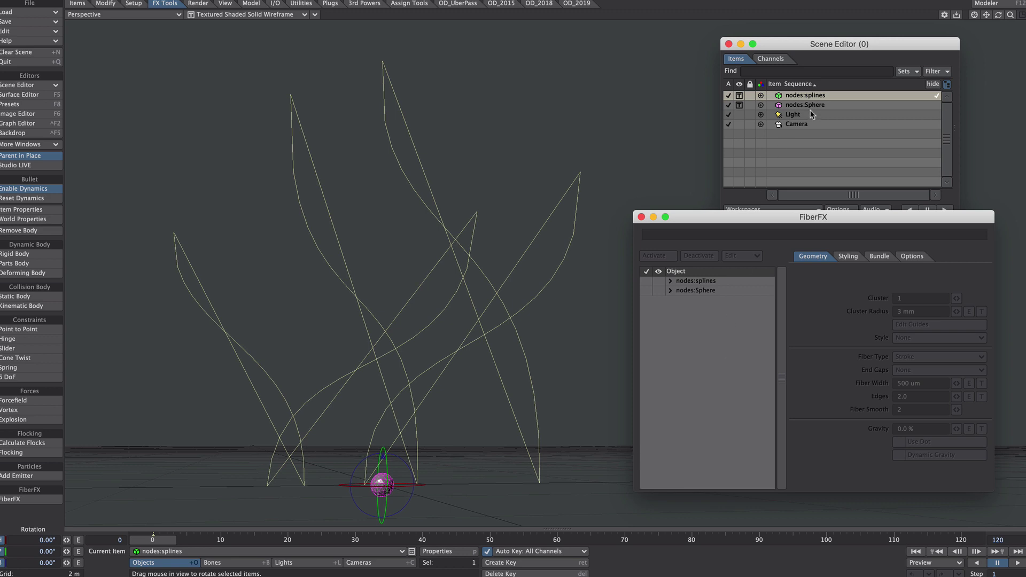
Step: Activate FiberFX on nodes:splines, show its fibers in the viewport, and set Fiber Width to 10 mm and Guide Radius to 0 m
left_click(695, 282)
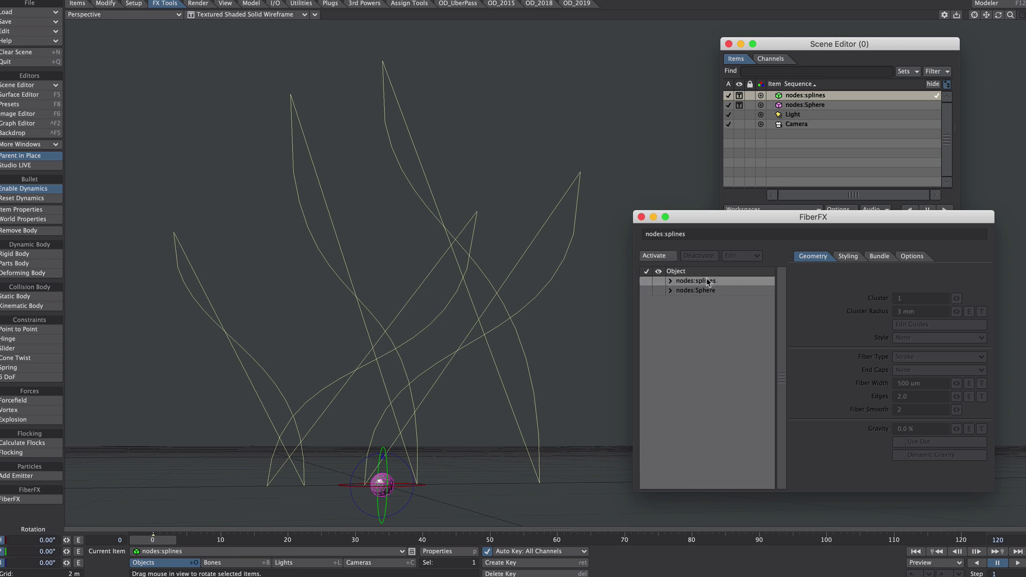
left_click(655, 256)
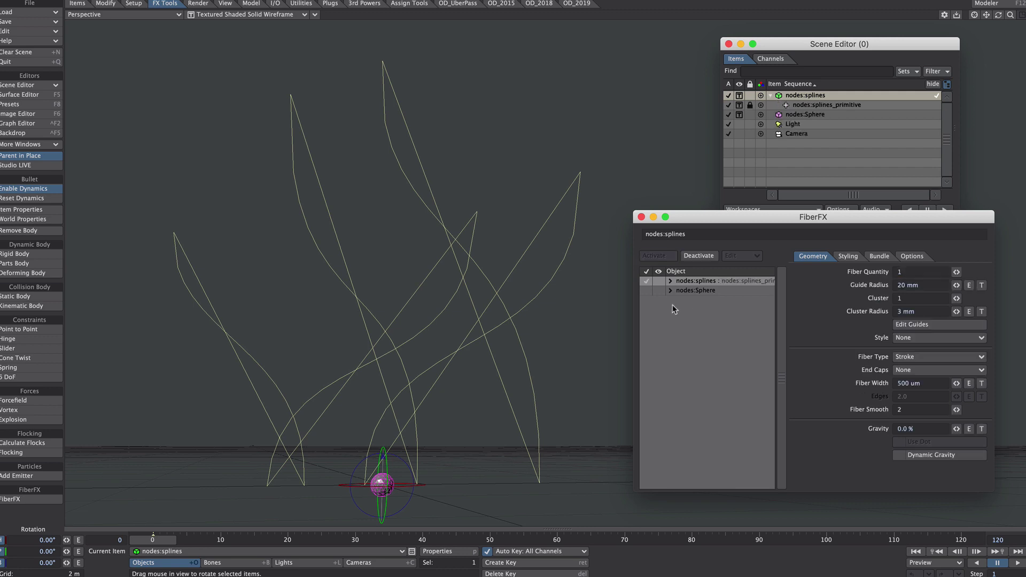
left_click(659, 281)
left_click(851, 376)
key("BackSpace")
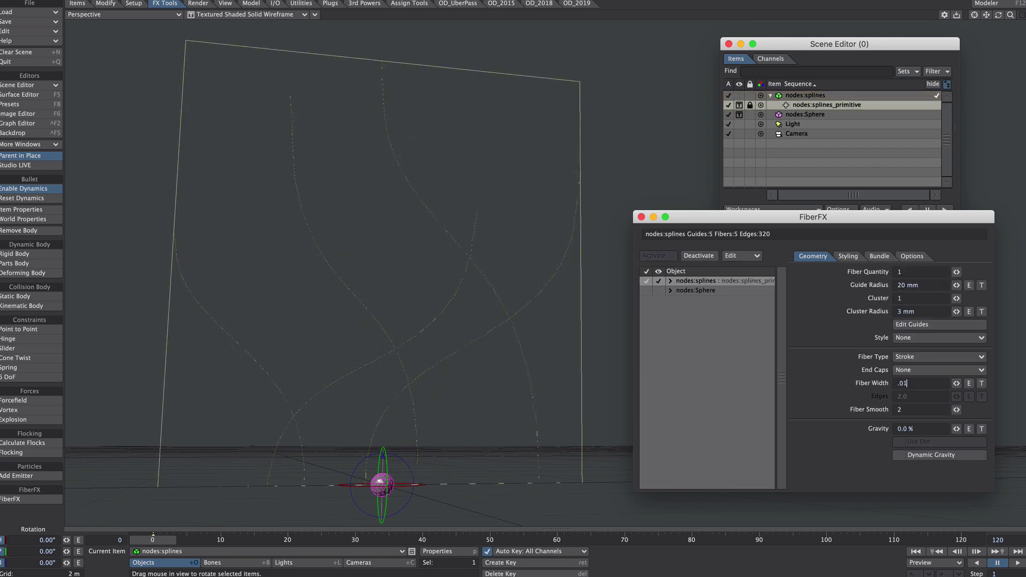
type(".01")
key("Return")
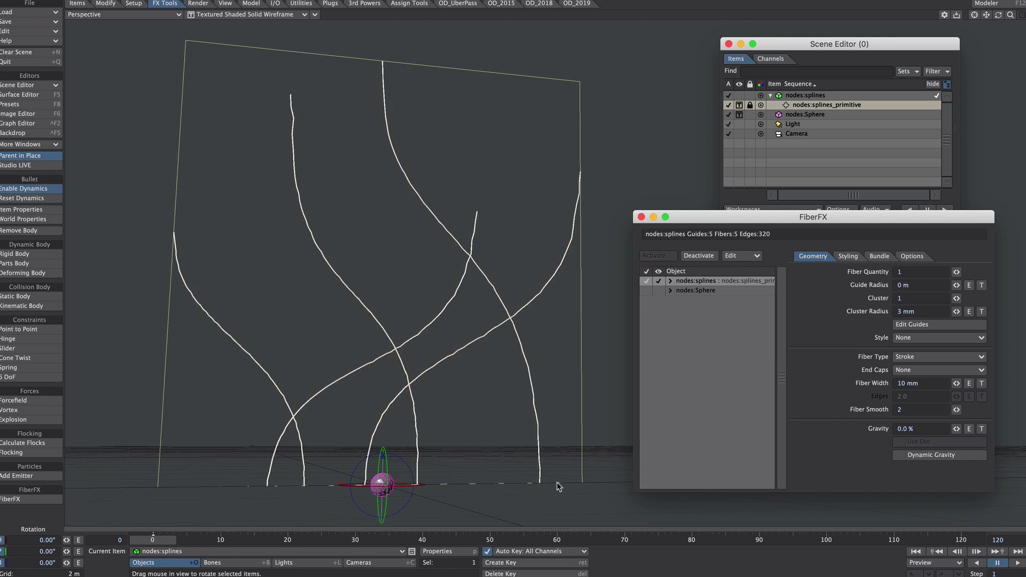
Step: Set the Fiber Quantity of nodes:splines to 10
left_click_drag(916, 272, 870, 269)
type("0")
key("Tab")
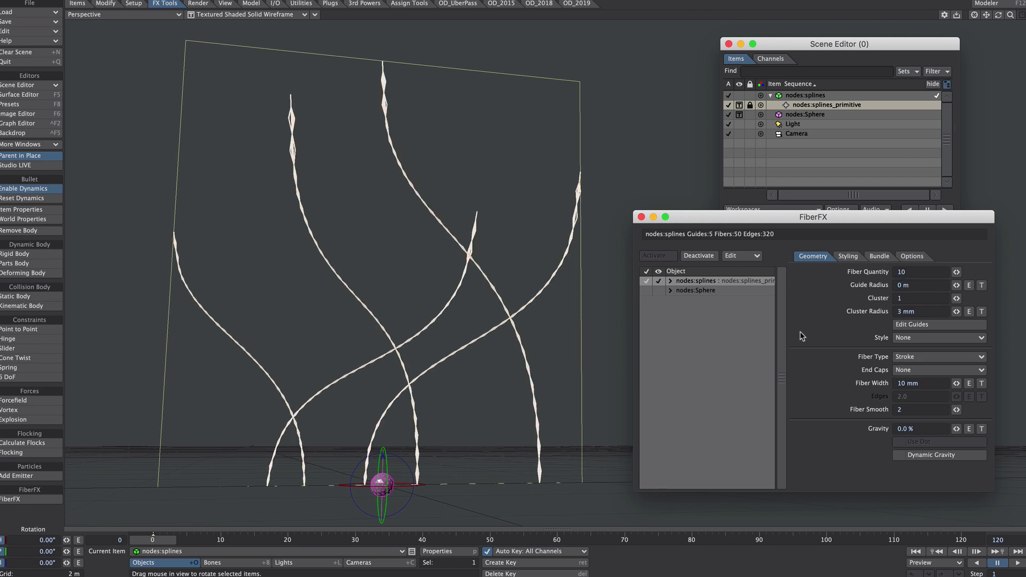
Step: Style the nodes:splines fibers with Fiber Kink at 0% and Splay at 2%
left_click(848, 257)
left_click(877, 267)
type("0")
key("Tab")
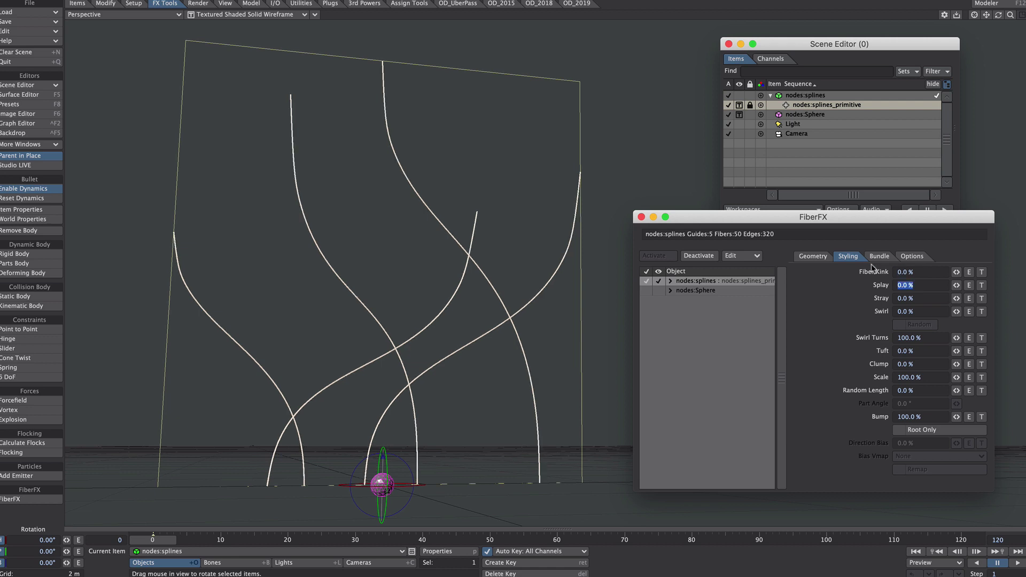
type("2")
key("Tab")
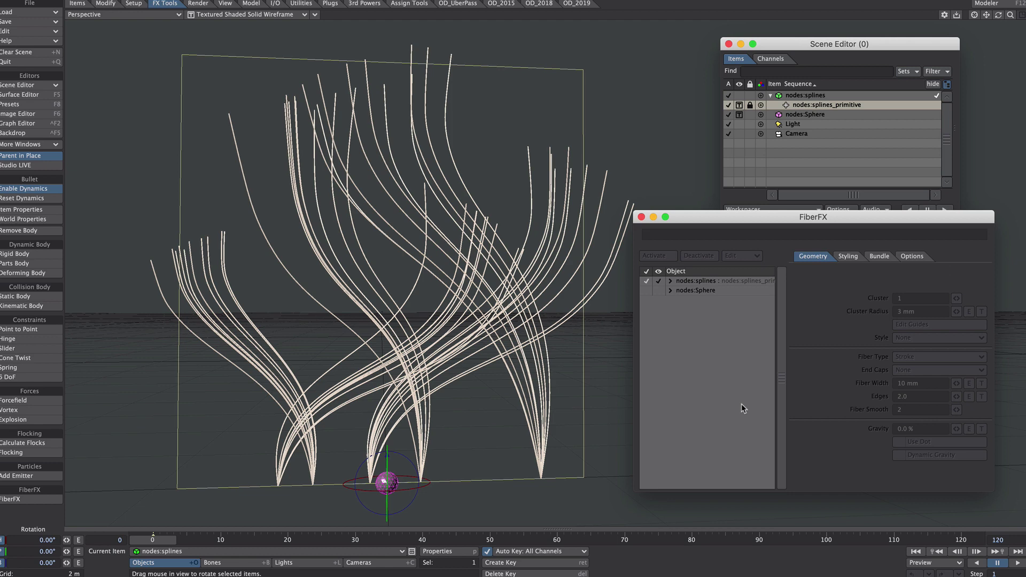
Step: Set the Textured Color of the fiber surface's Hair material to white (255, 255, 255)
key("F5")
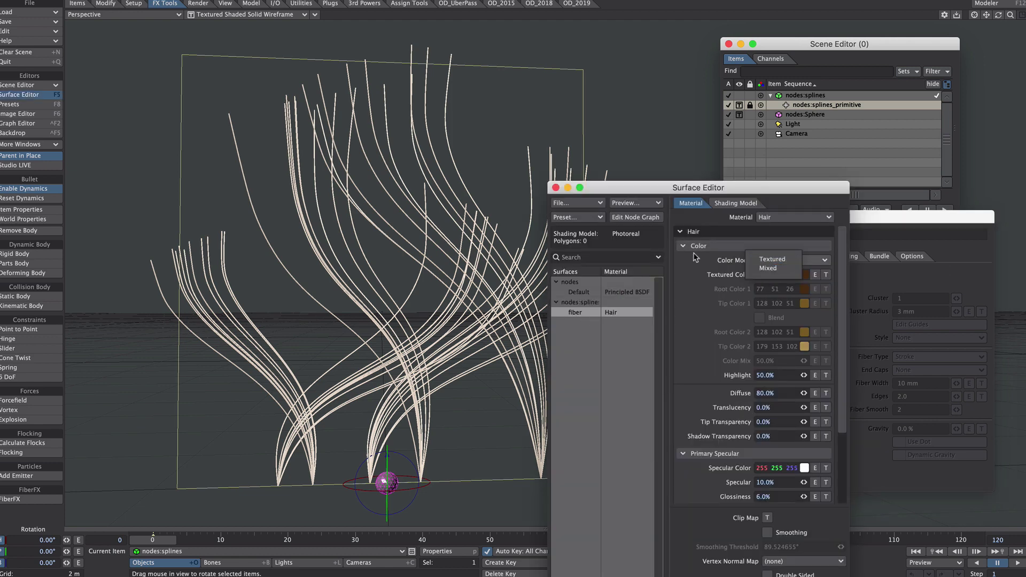
left_click(805, 275)
left_click(576, 364)
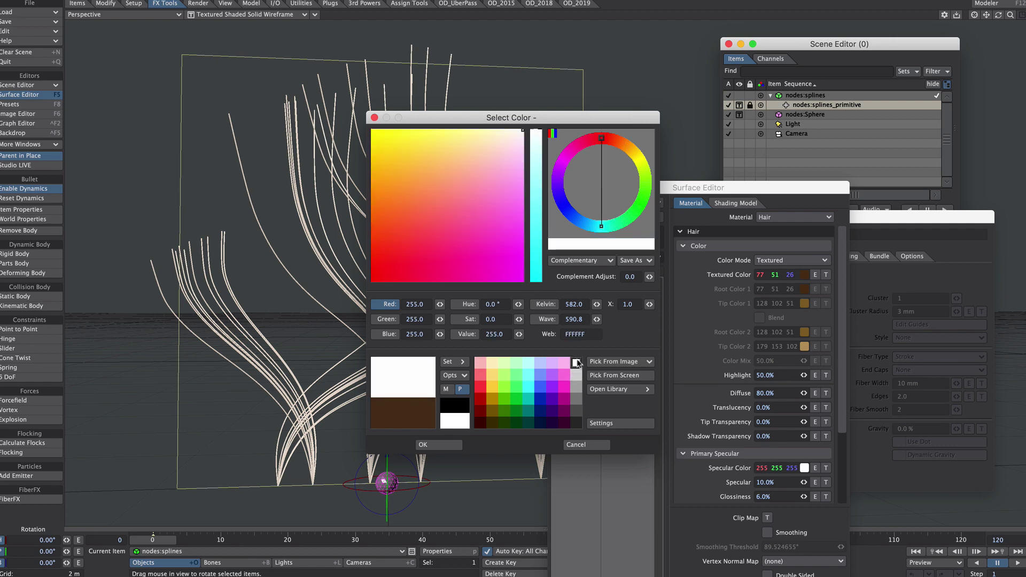
left_click(440, 447)
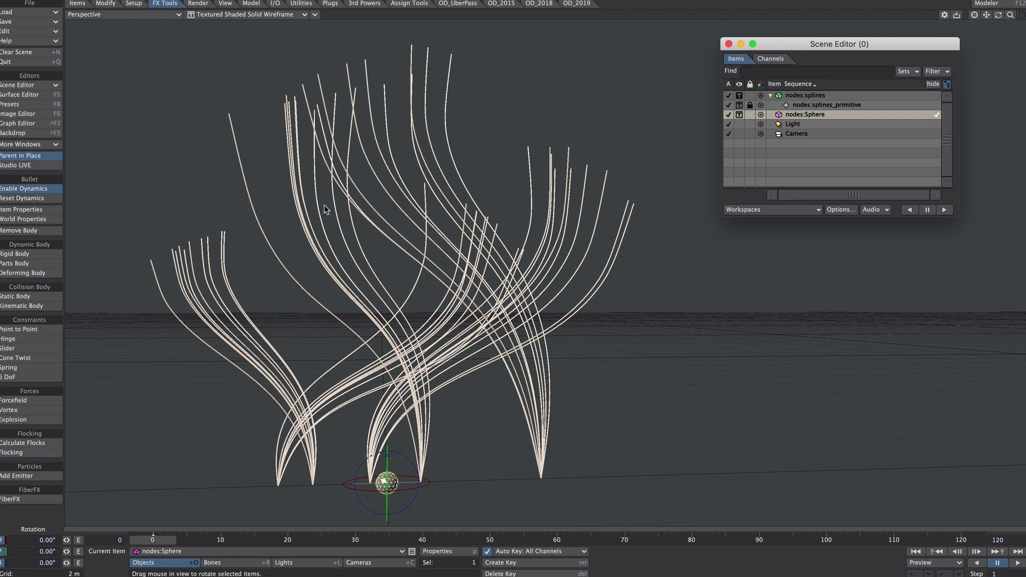
Step: Make 49 clones of nodes:Sphere
key("ctrl+c")
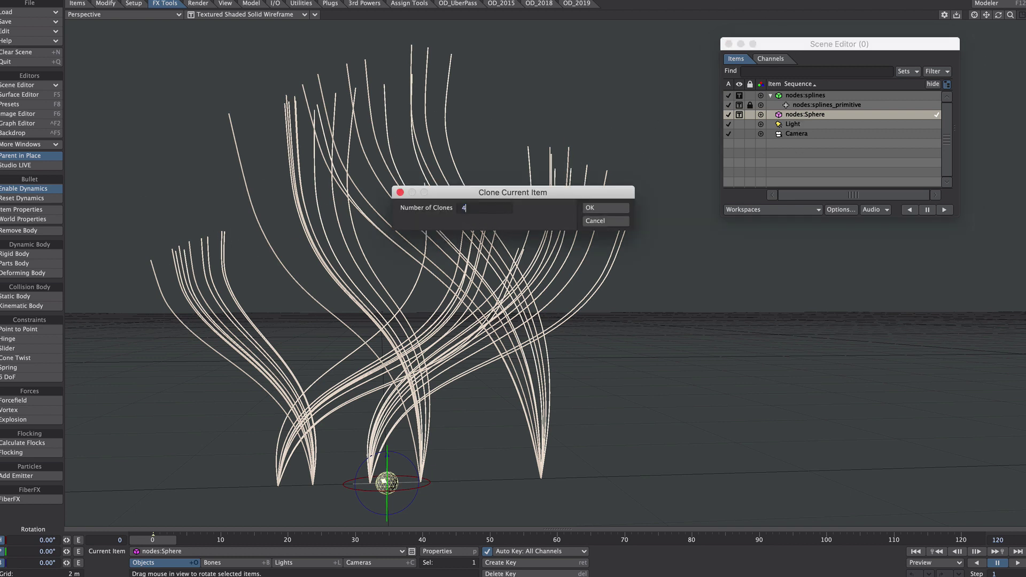
key("Return")
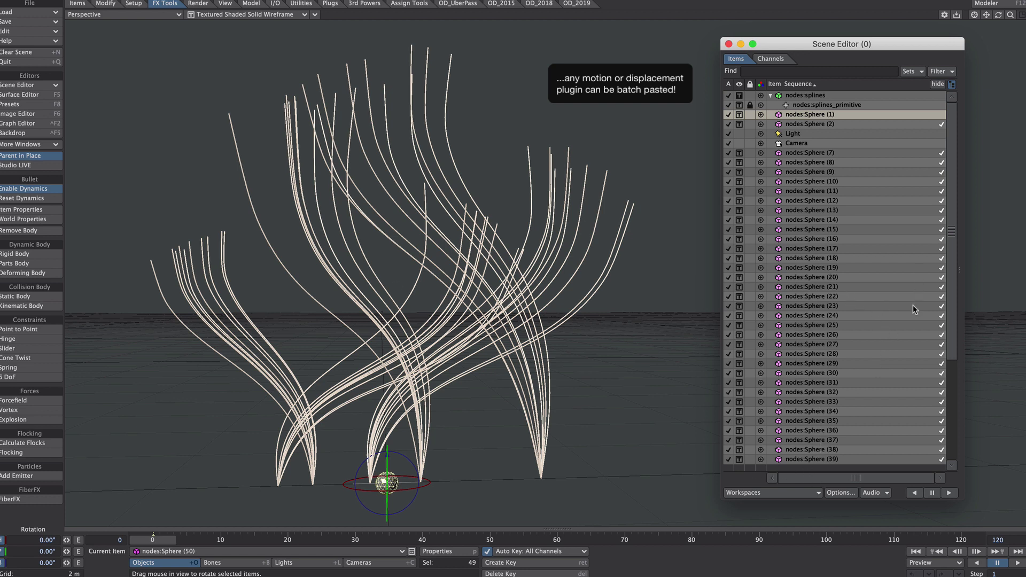
Step: Add a Nodal Motion modifier to nodes:Sphere (1) and open its node graph
left_click(814, 116)
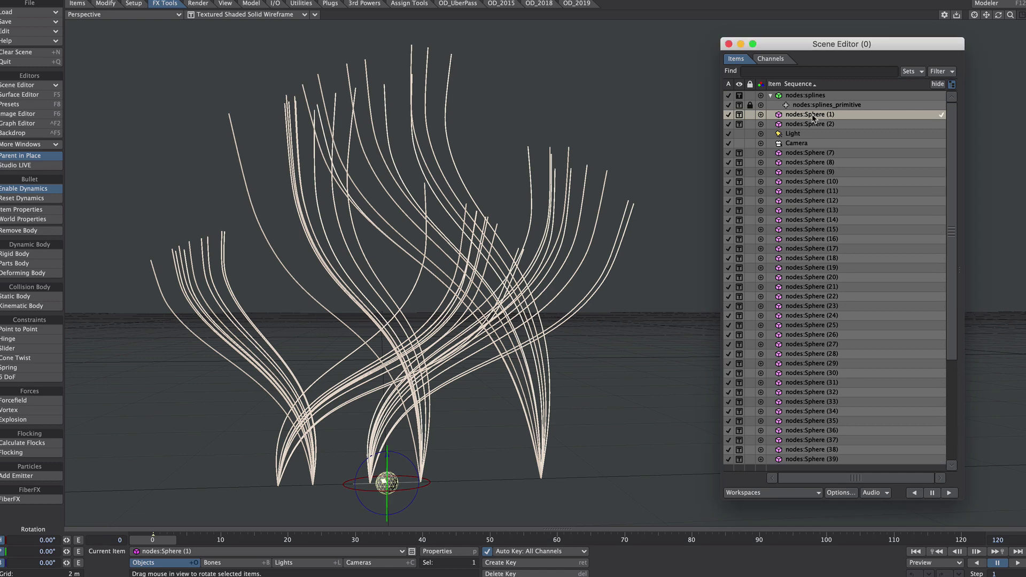
key("m")
left_click(738, 423)
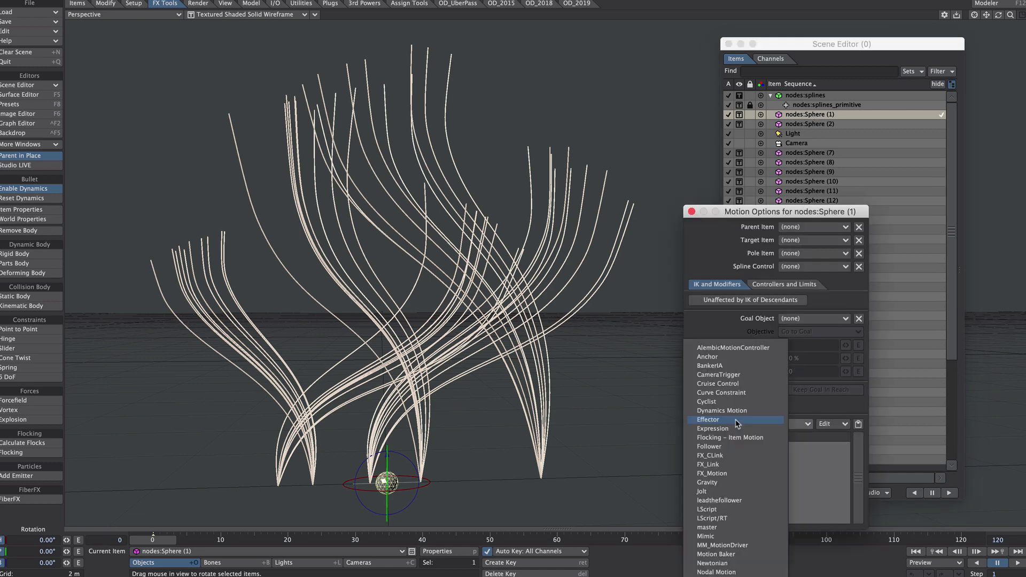
type("nod")
key("Return")
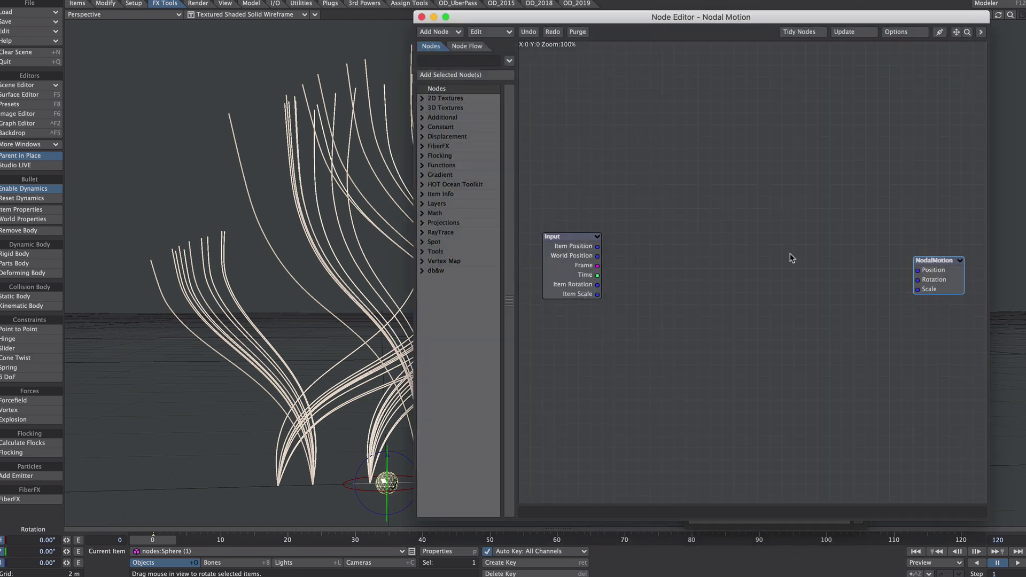
Step: Add a db&w Extended Spot Info node to the Nodal Motion graph and place it above the Input node
left_click(422, 270)
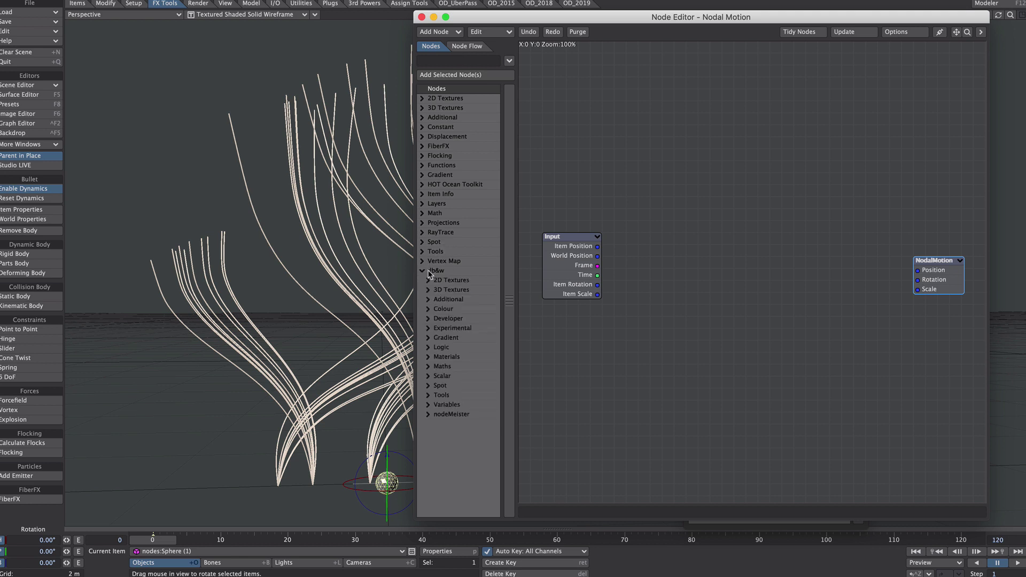
left_click(428, 386)
double_click(461, 396)
left_click_drag(736, 244, 589, 128)
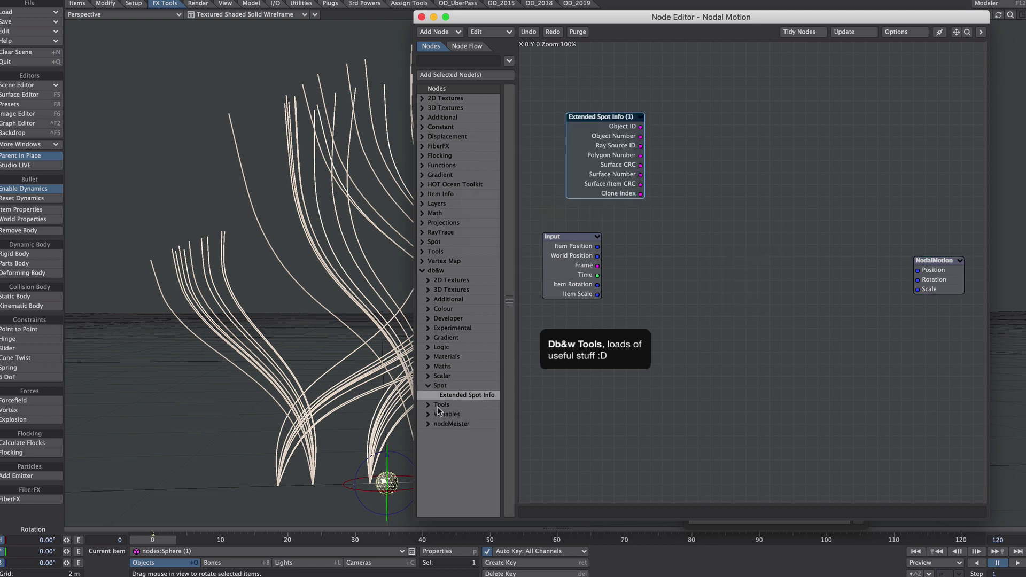
Step: Add a nodeMeister node, give it a new global graph named "spheres", and open that graph
left_click(428, 385)
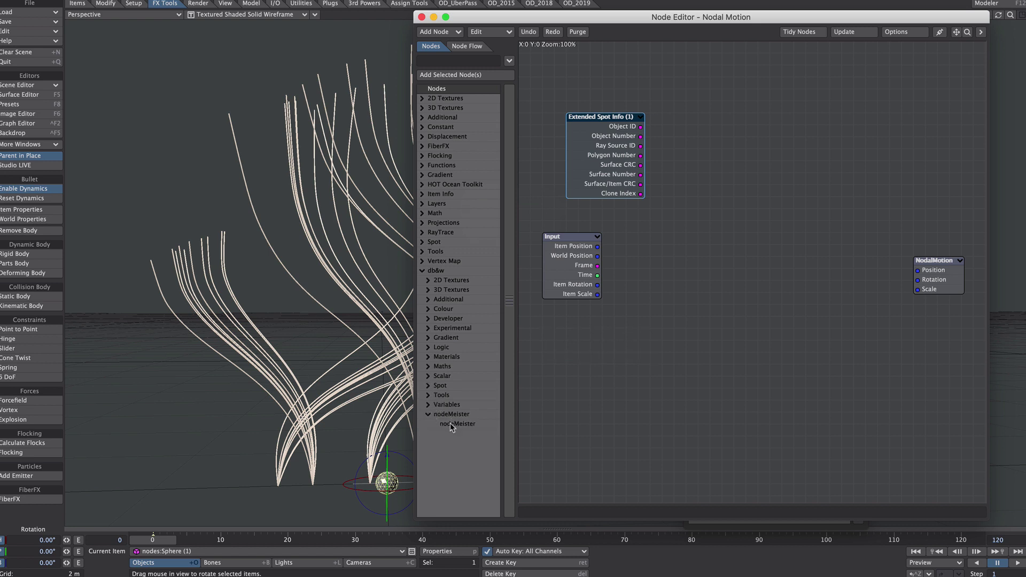
double_click(451, 422)
left_click_drag(743, 271, 743, 201)
double_click(741, 202)
left_click(546, 261)
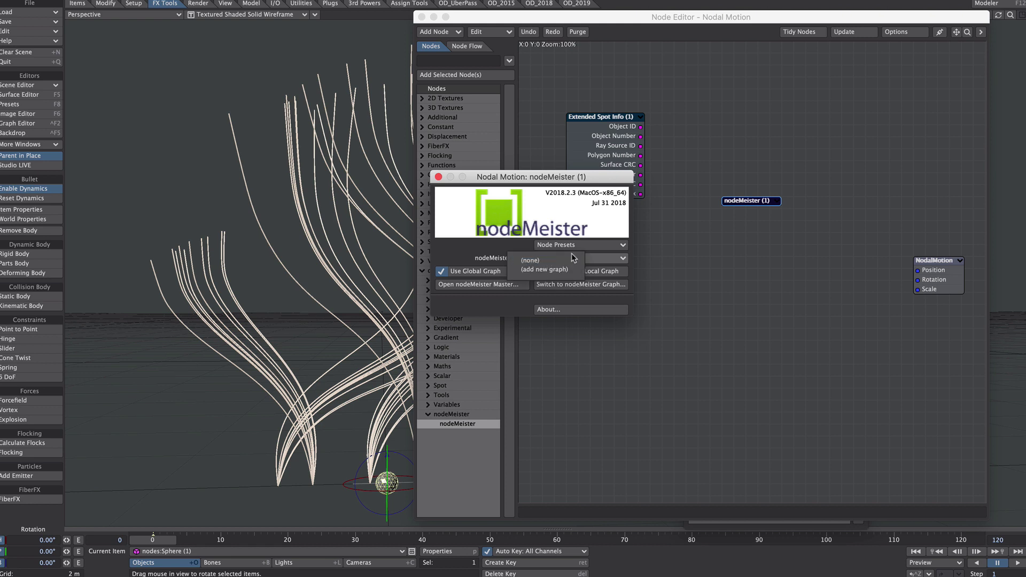
left_click(564, 272)
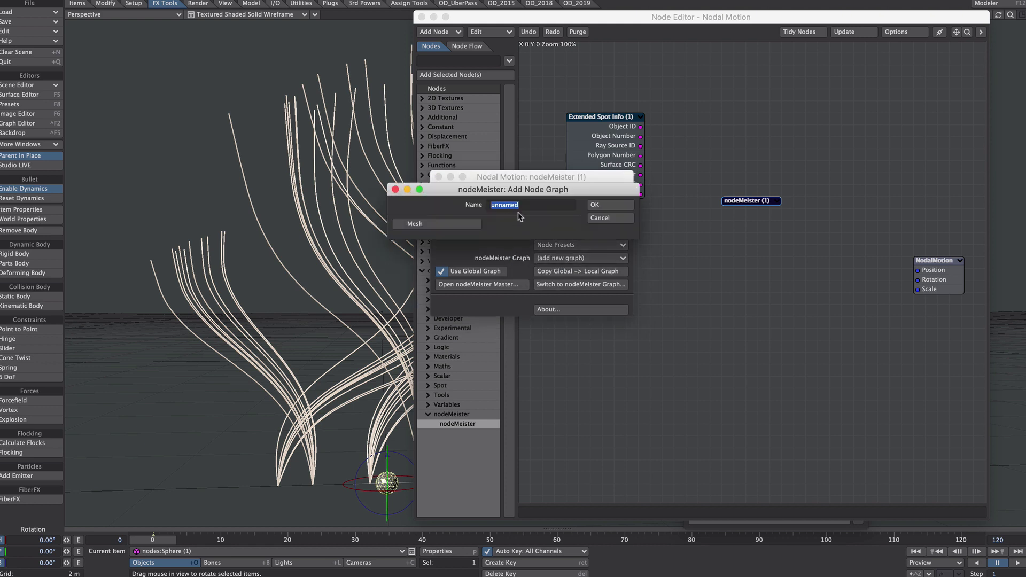
type("spheres")
left_click(611, 204)
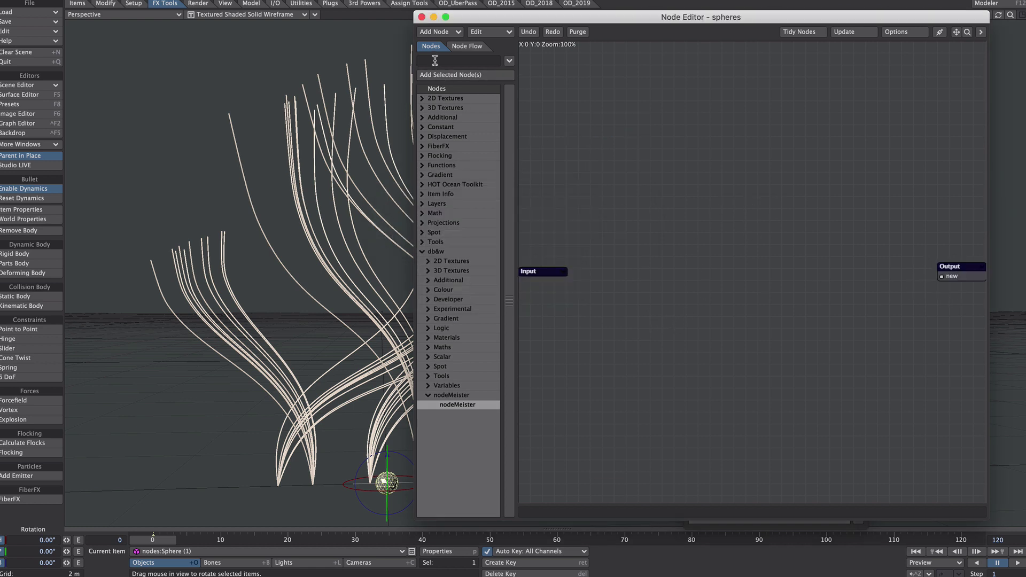
Step: Add a FiberInfo node to the spheres graph and connect Fiber Edge Position World to a new Output entry
type("fi")
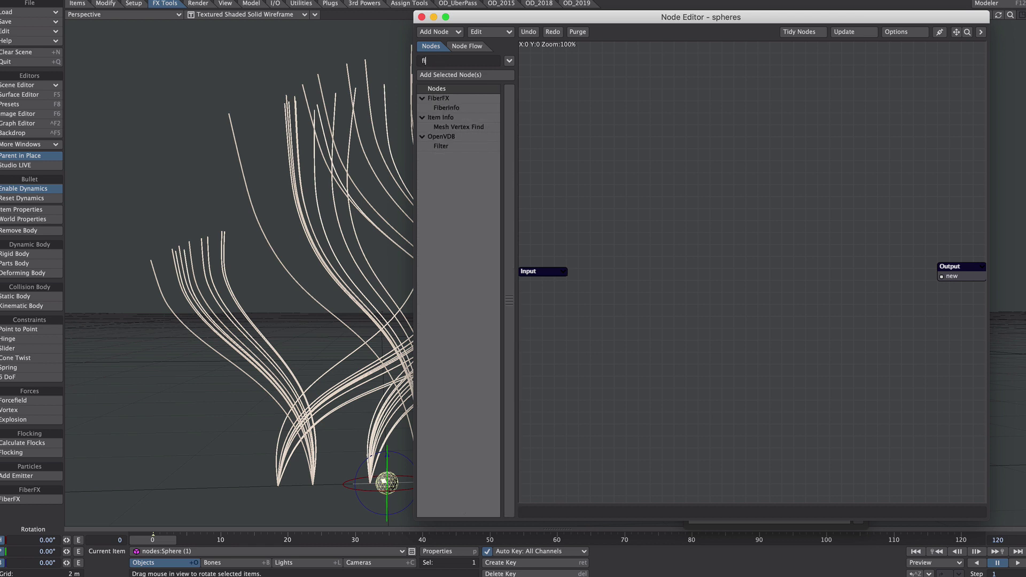
double_click(446, 108)
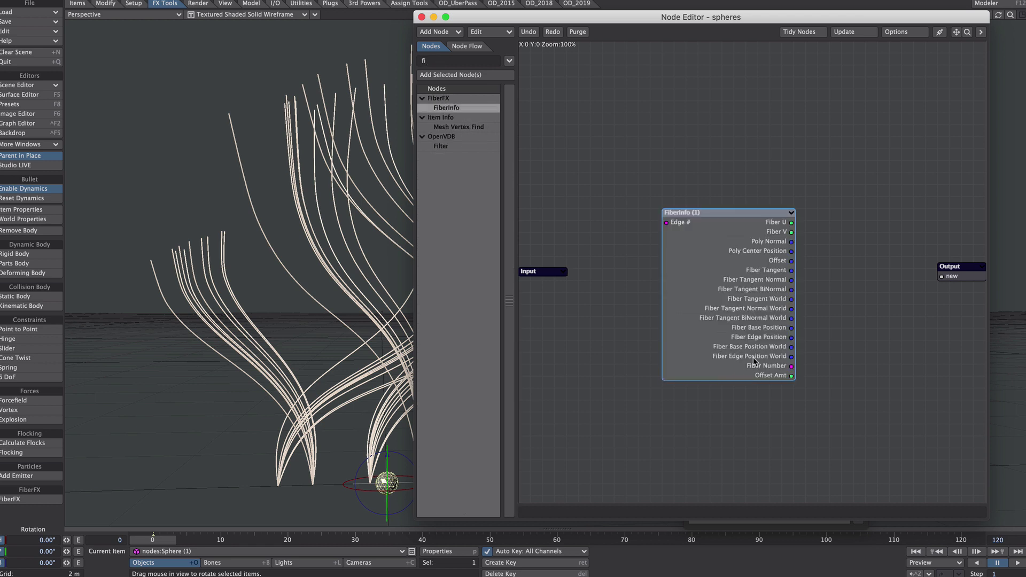
left_click_drag(791, 356, 950, 278)
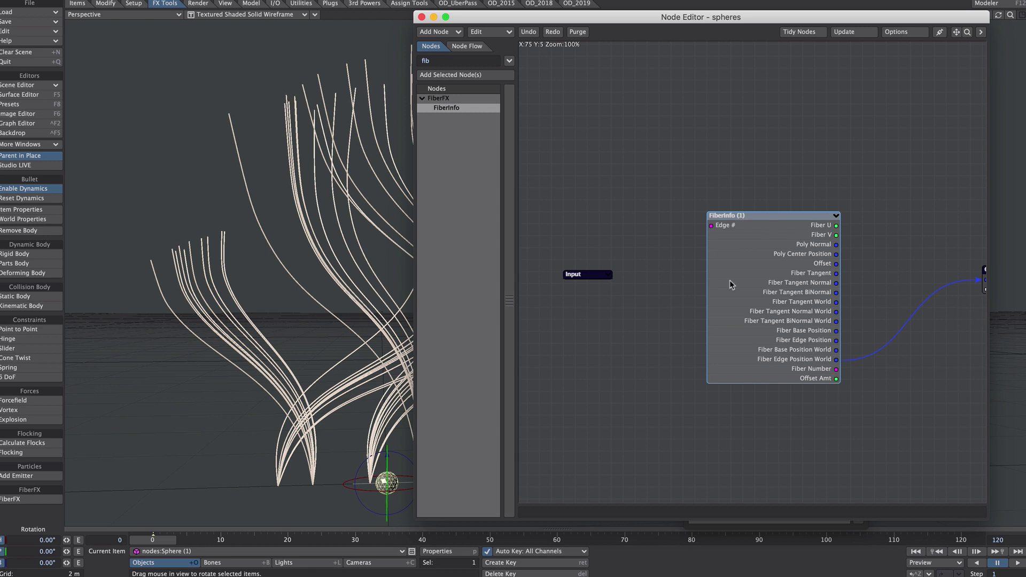
Step: Add an Integer output named "Clone Index" to the spheres graph's Input node and move the node slightly away from FiberInfo
left_click(599, 277)
double_click(600, 277)
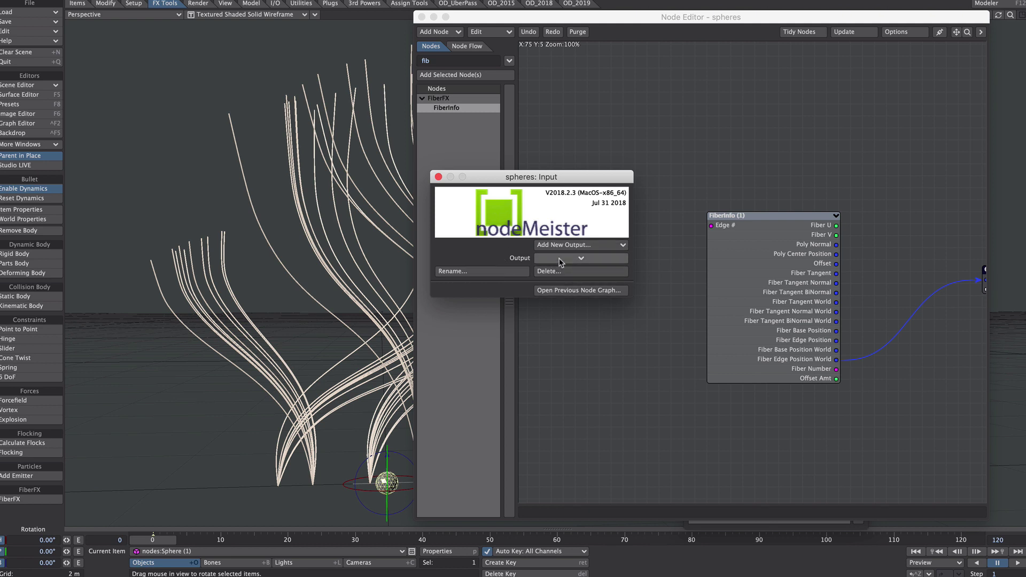
left_click(583, 246)
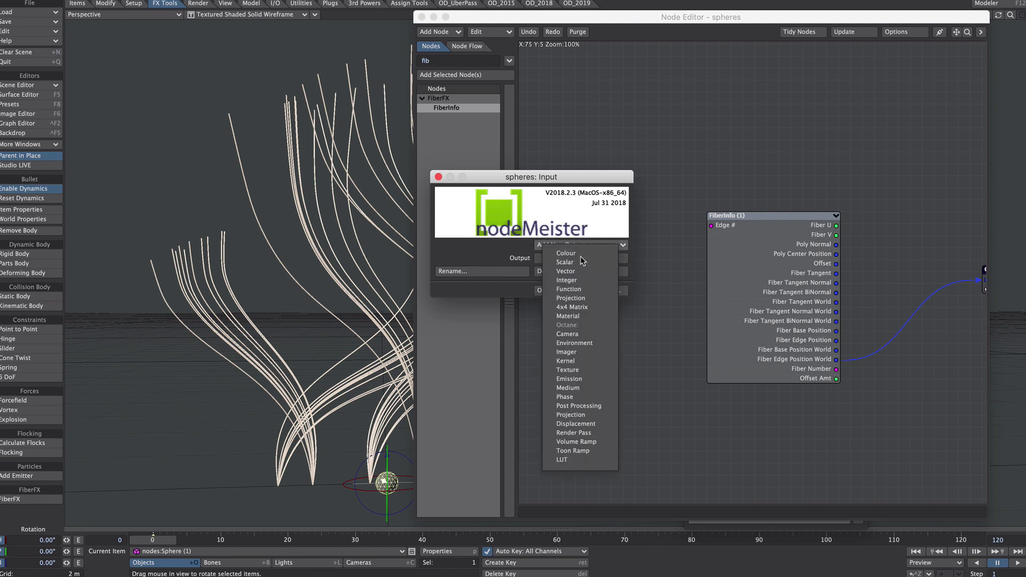
left_click(574, 282)
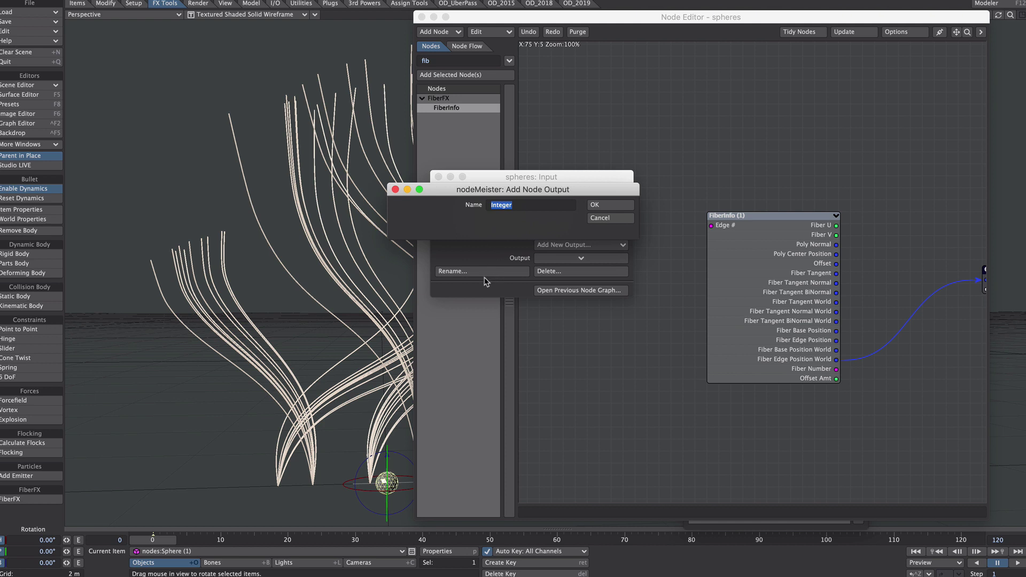
type("Clone Index")
left_click(614, 207)
left_click(437, 177)
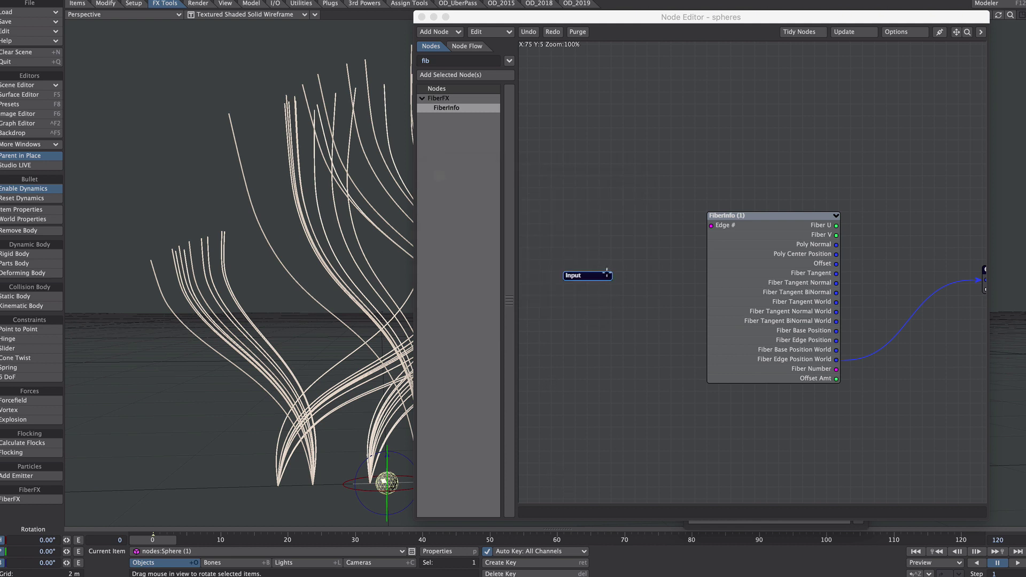
left_click_drag(608, 274, 610, 274)
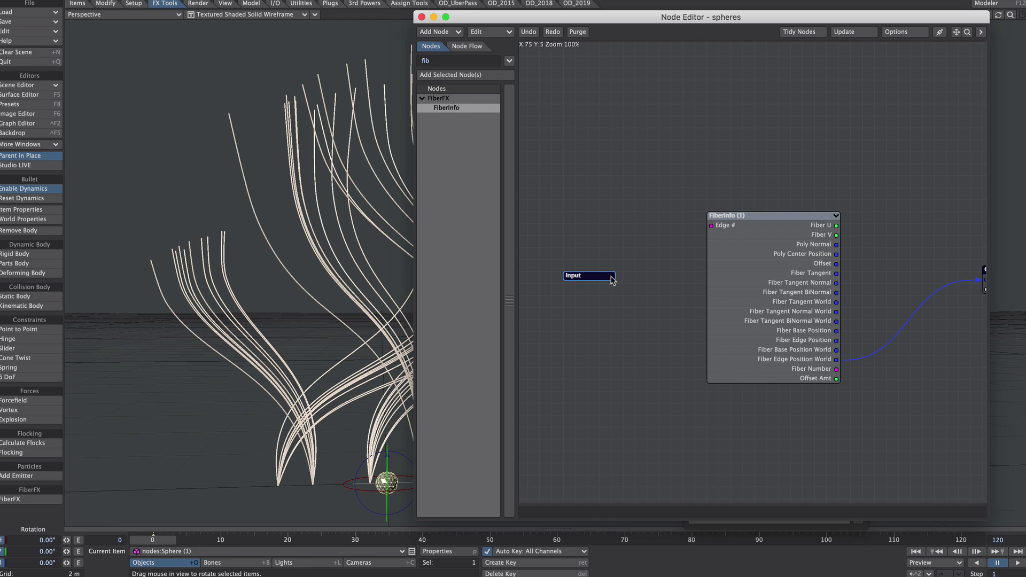
left_click(611, 277)
left_click_drag(583, 276, 560, 276)
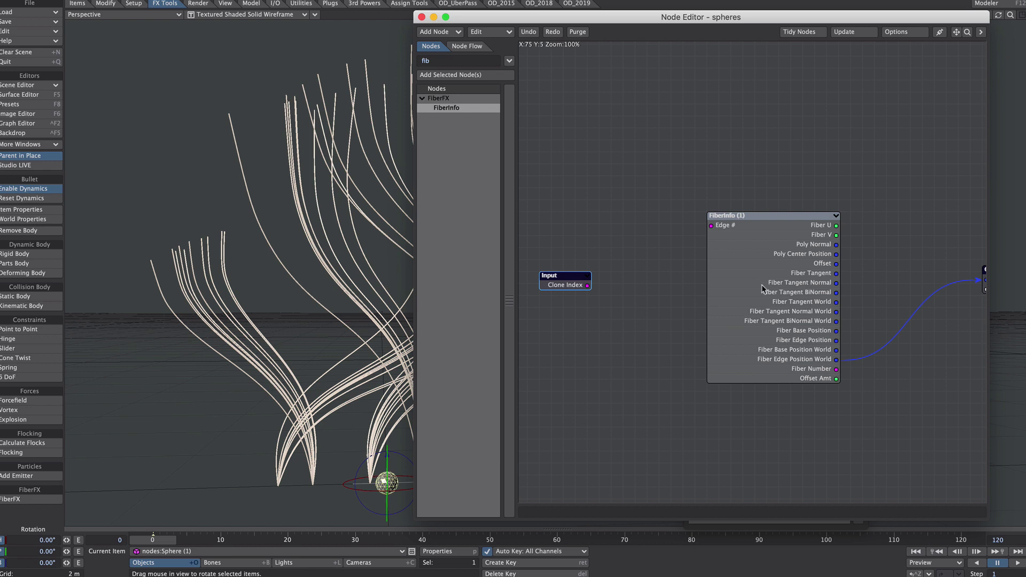
Step: Add a constant Scalar node plus scalar Multiply and Subtract nodes, and move FiberInfo aside to make room for them
double_click(445, 61)
key("BackSpace")
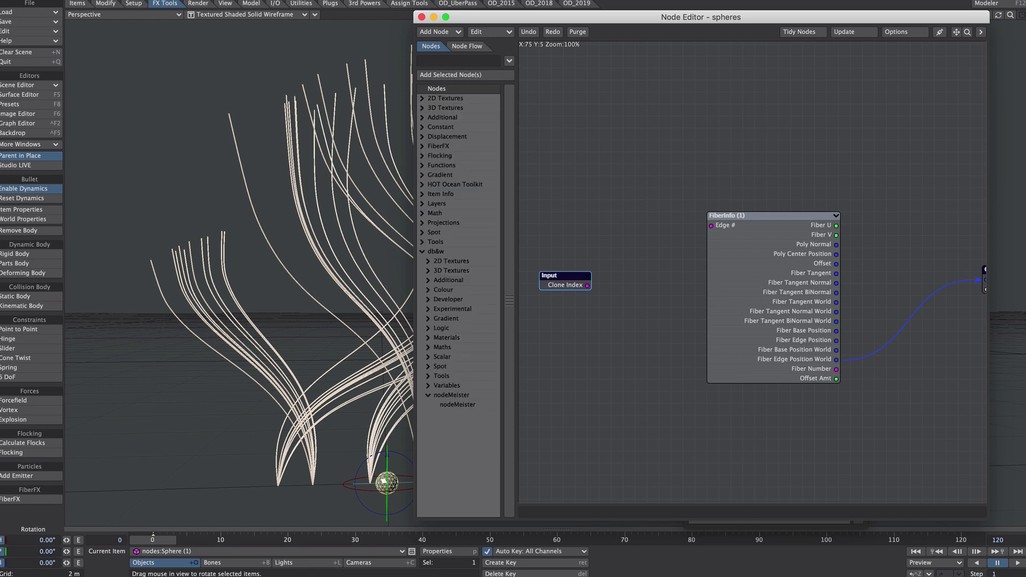
type("scal")
double_click(442, 108)
double_click(441, 61)
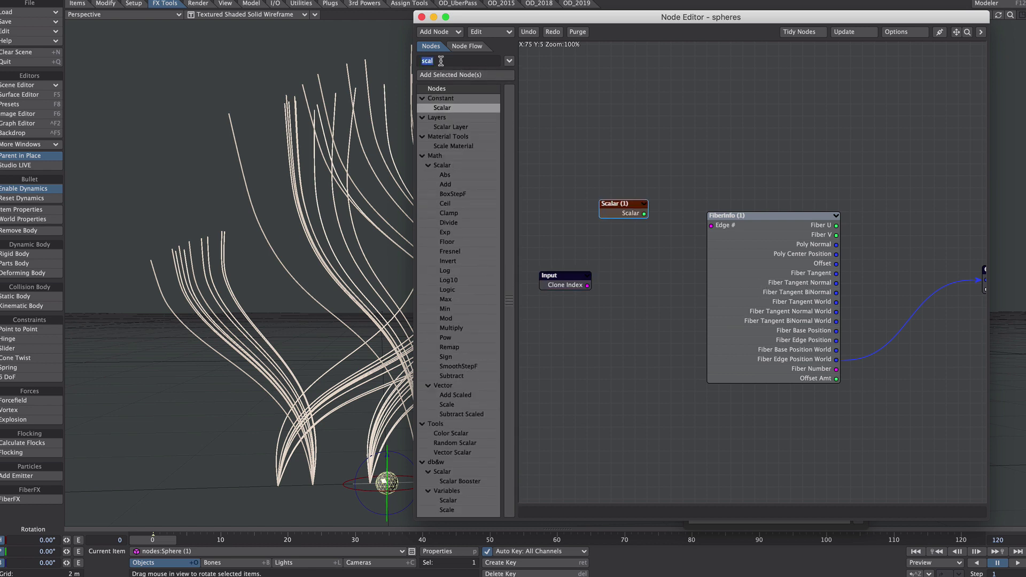
type("subtr")
key("Return")
left_click_drag(786, 272, 882, 249)
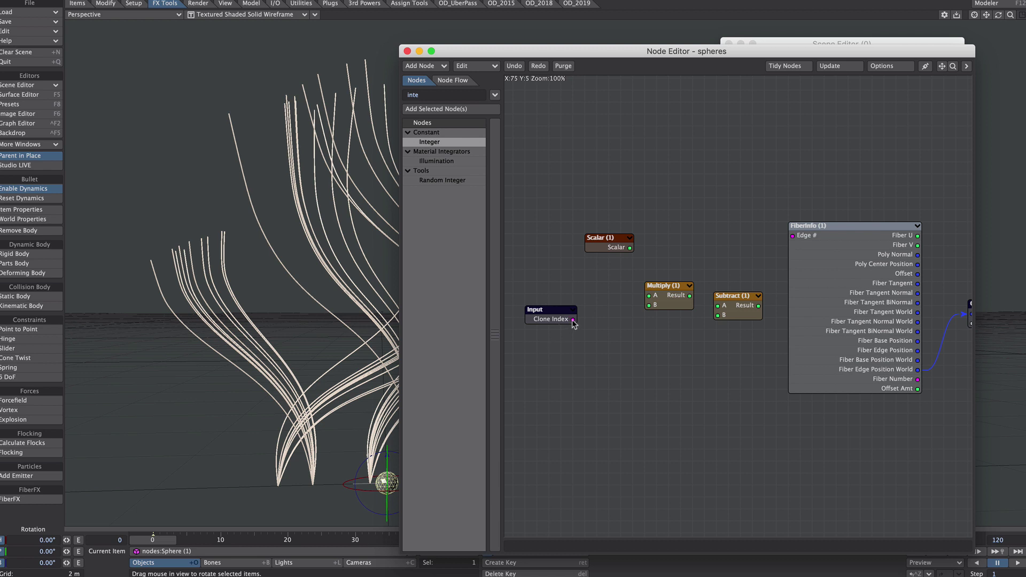
Step: Feed Clone Index and a Scalar of 16.0 into Multiply, then chain its result through Subtract into FiberInfo's Edge #
left_click_drag(573, 319, 657, 306)
double_click(607, 243)
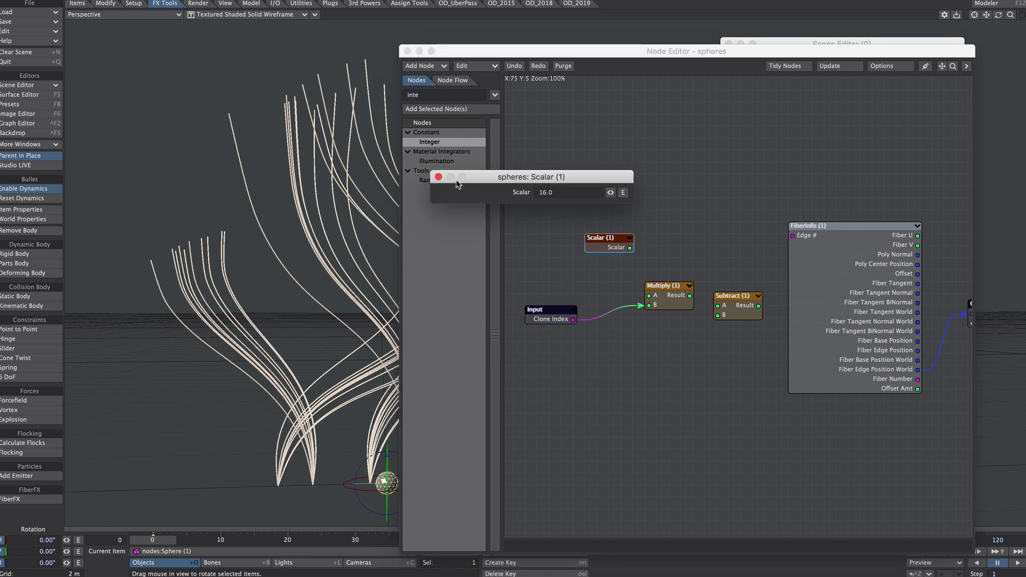
left_click(438, 177)
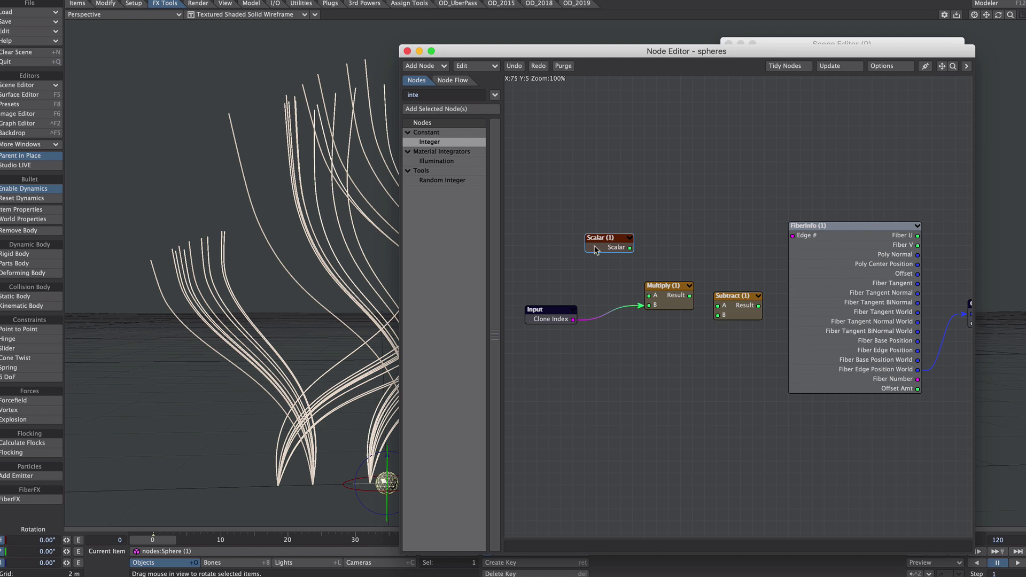
left_click_drag(630, 249, 718, 306)
Step: Set the Subtract node's B value to 1
double_click(734, 298)
left_click_drag(434, 305, 399, 304)
type("1")
key("Tab")
left_click(343, 259)
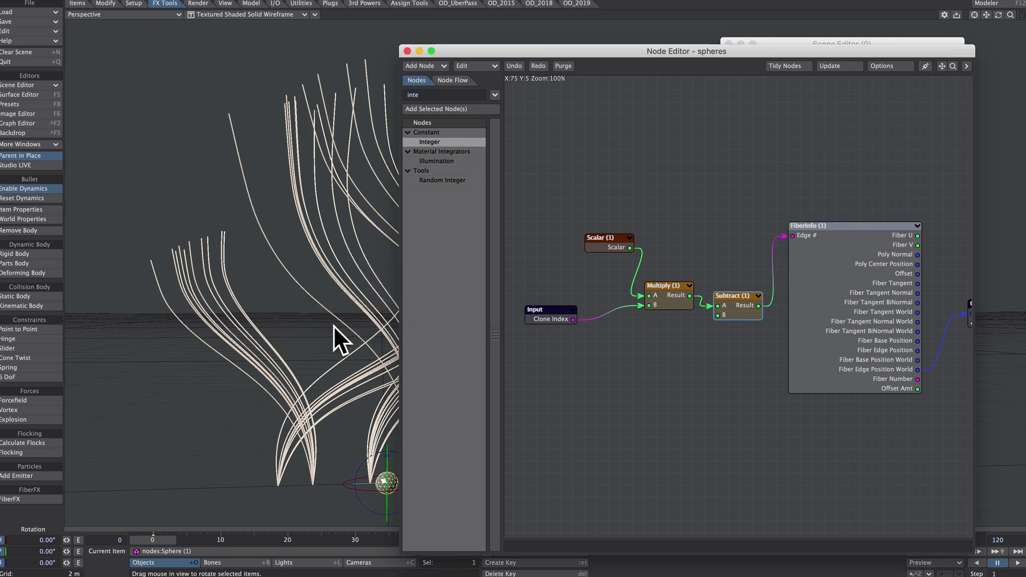
Step: In the Nodal Motion graph, connect Extended Spot Info's Clone Index to nodeMeister and Fiber Edge Position World to NodalMotion's Position
double_click(556, 318)
left_click(543, 292)
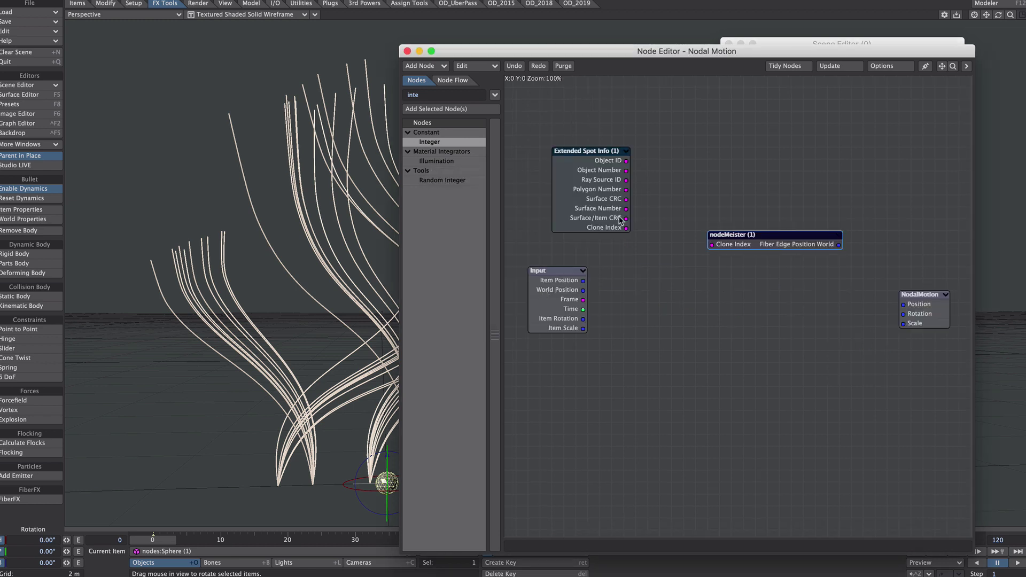
left_click_drag(627, 228, 750, 240)
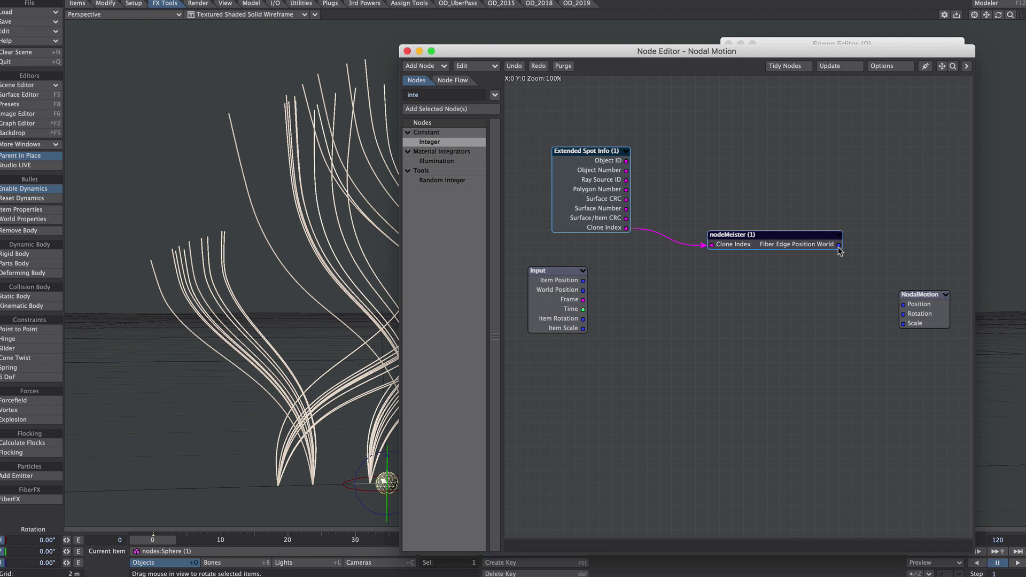
left_click_drag(839, 244, 904, 304)
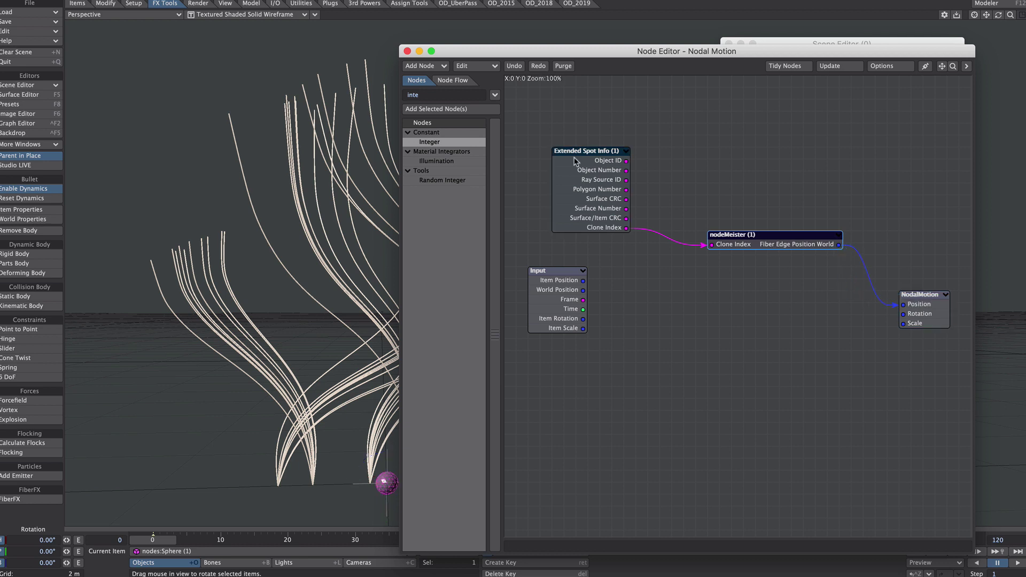
left_click(408, 52)
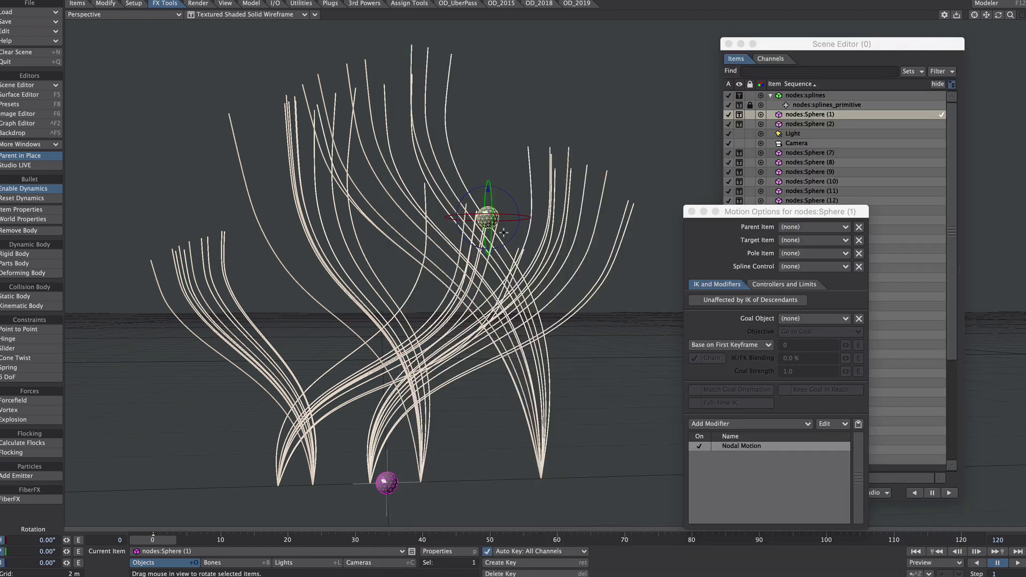
Step: Copy the Nodal Motion modifier from nodes:Sphere (1) and close its motion options
scroll(374, 273, "up", 3)
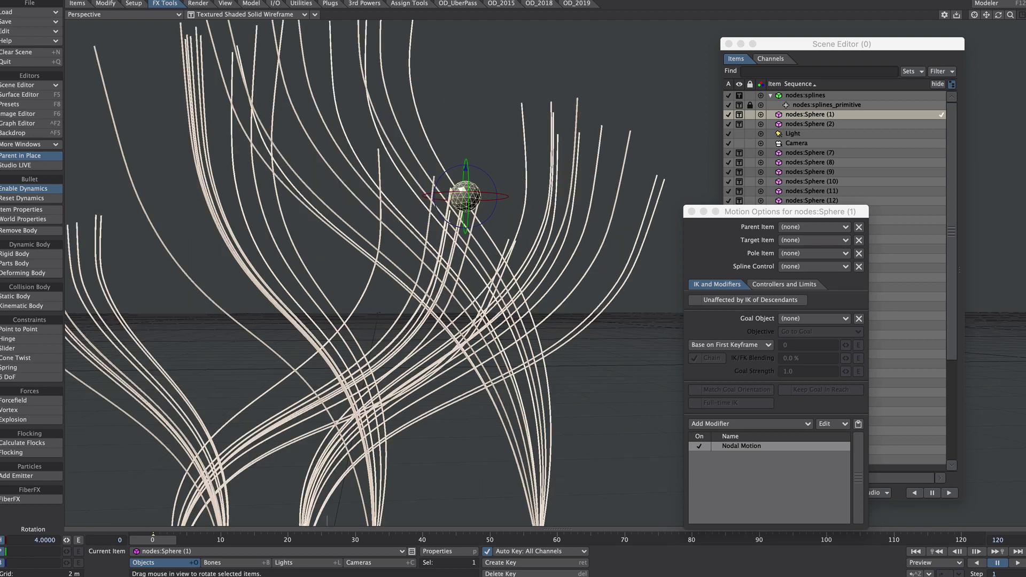
left_click_drag(374, 289, 385, 256, "alt")
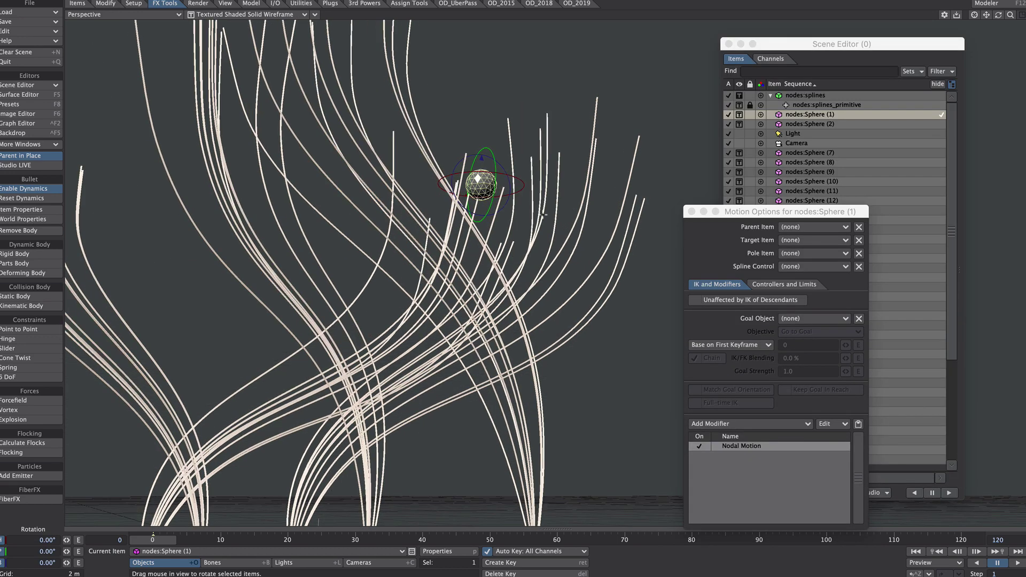
scroll(544, 215, "down", 3)
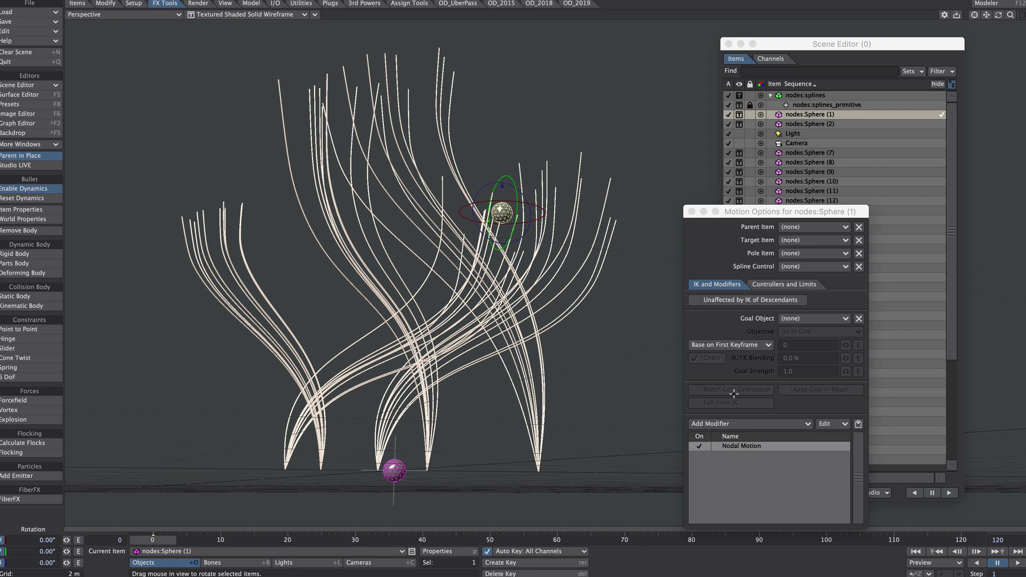
left_click(742, 451)
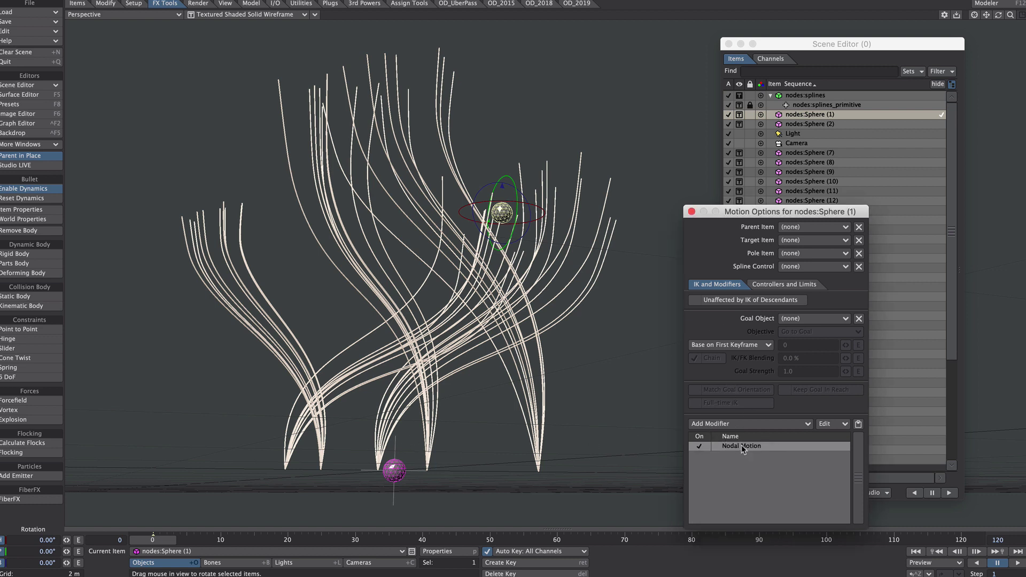
right_click(730, 448)
left_click(711, 480)
left_click(691, 212)
left_click(815, 123)
scroll(827, 300, "down", 5)
left_click(820, 460, "shift")
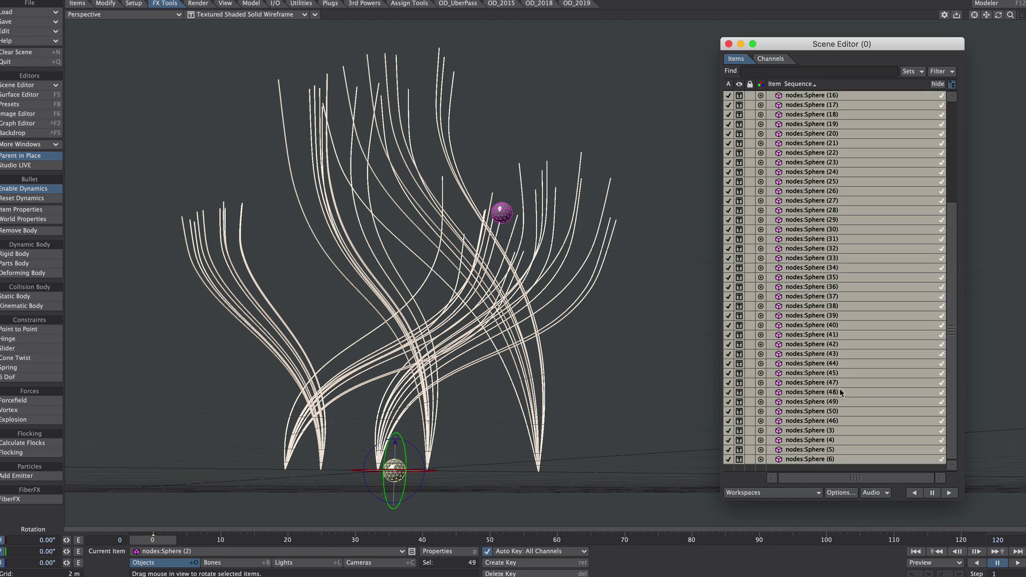
Step: Sort the scene items by ID and select nodes:Sphere (2) through nodes:Sphere (50)
left_click(799, 85)
left_click(800, 84)
left_click(817, 123)
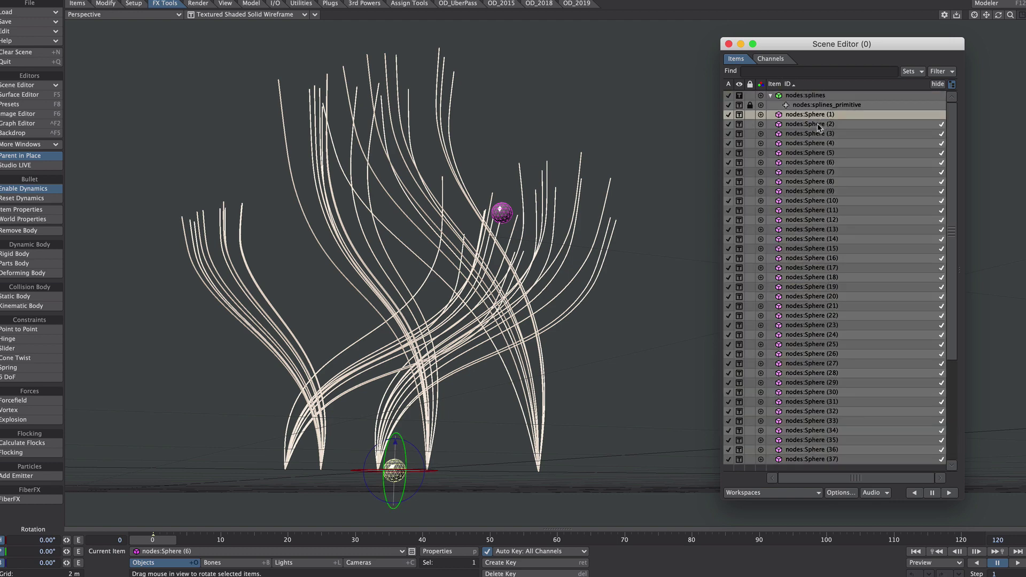
scroll(834, 270, "down", 5)
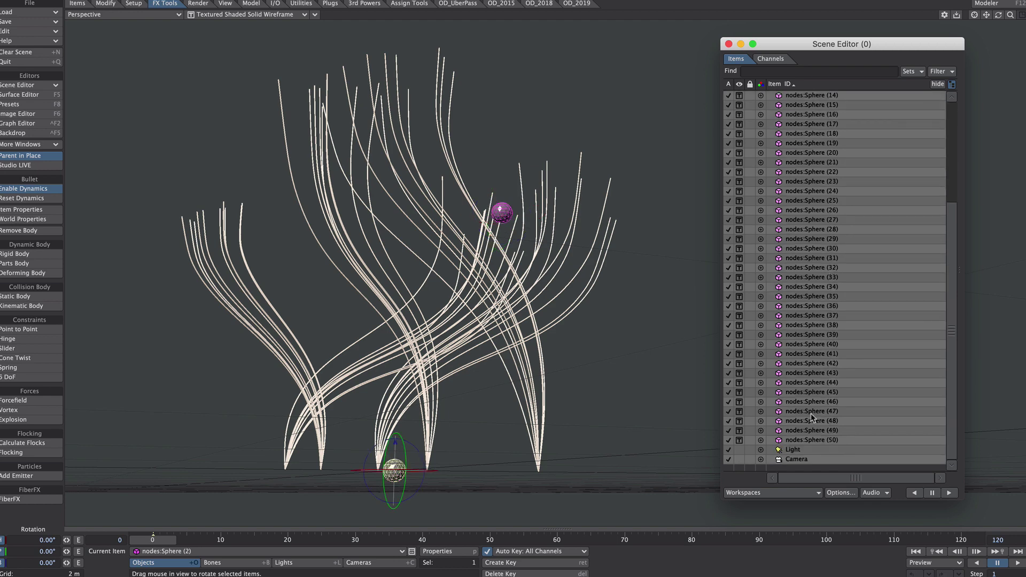
left_click(802, 441, "shift")
Step: Paste the copied Nodal Motion modifier onto all the selected spheres and close their motion options
key("m")
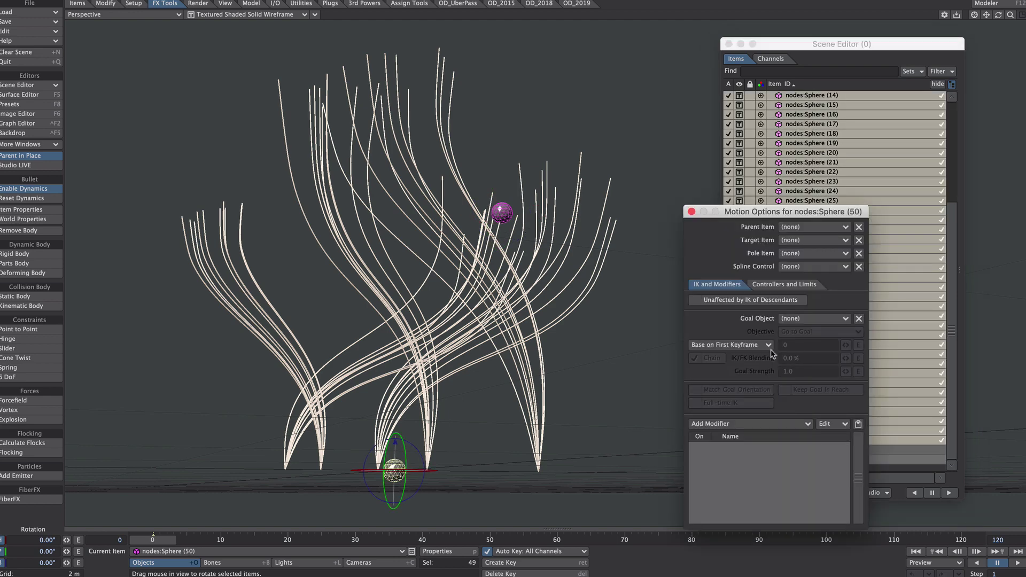
right_click(726, 464)
left_click(727, 472)
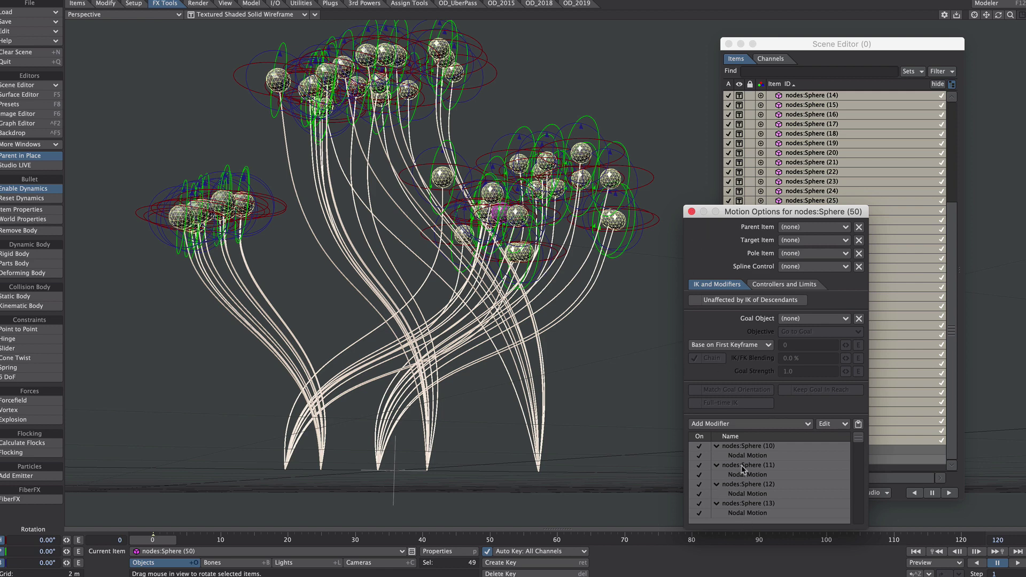
left_click(691, 212)
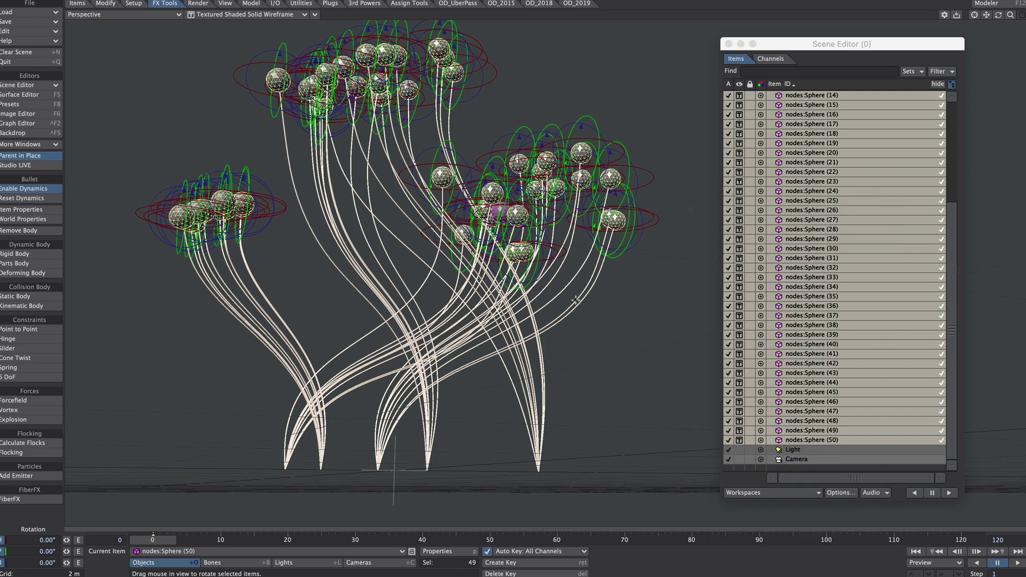
Step: Resize separate groups of spheres at the fiber tips, scaling most of the leftmost cluster to about 1.164
key("1")
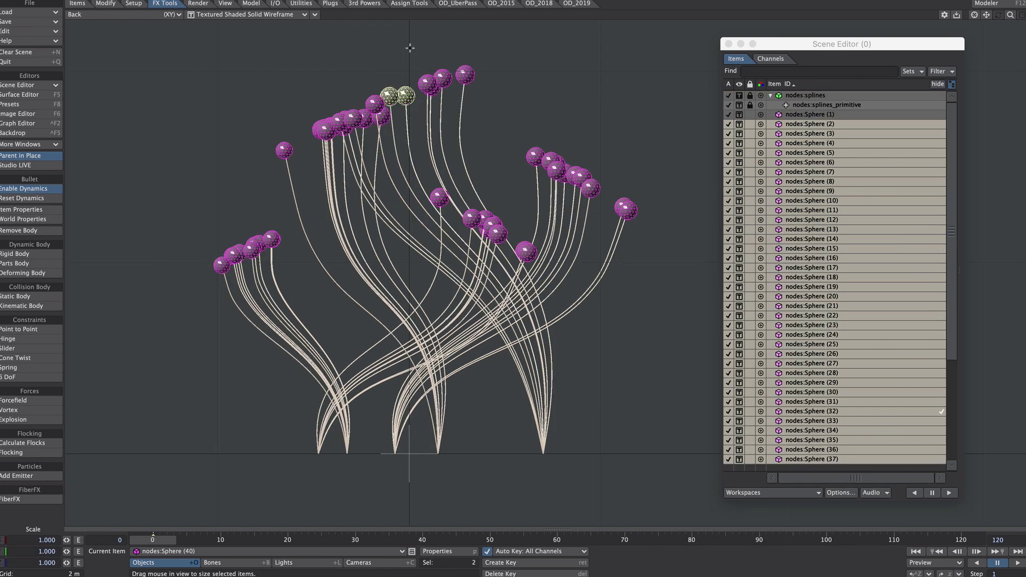
left_click_drag(412, 118, 352, 119)
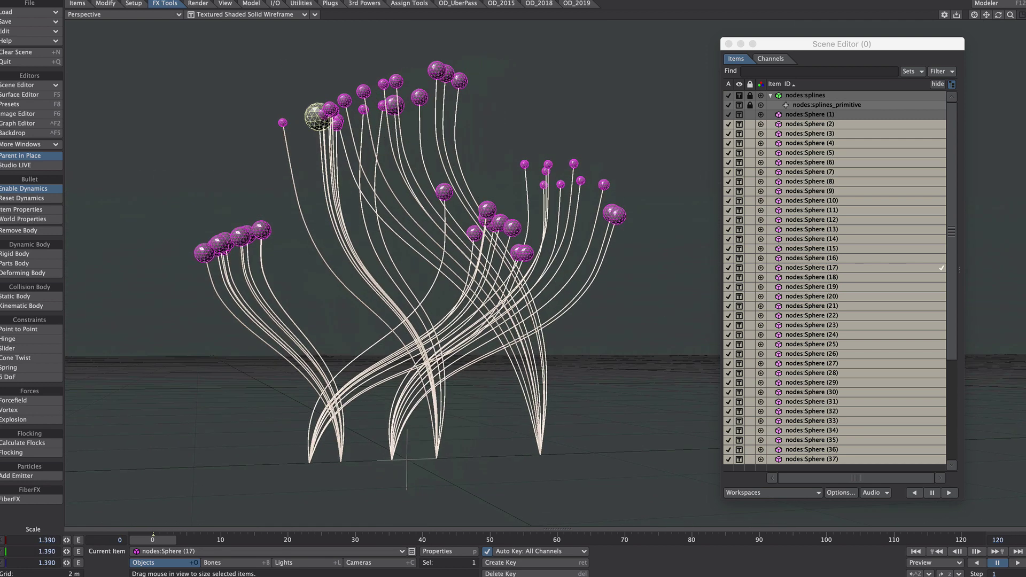
left_click_drag(390, 258, 435, 268, "alt")
key("ctrl+z")
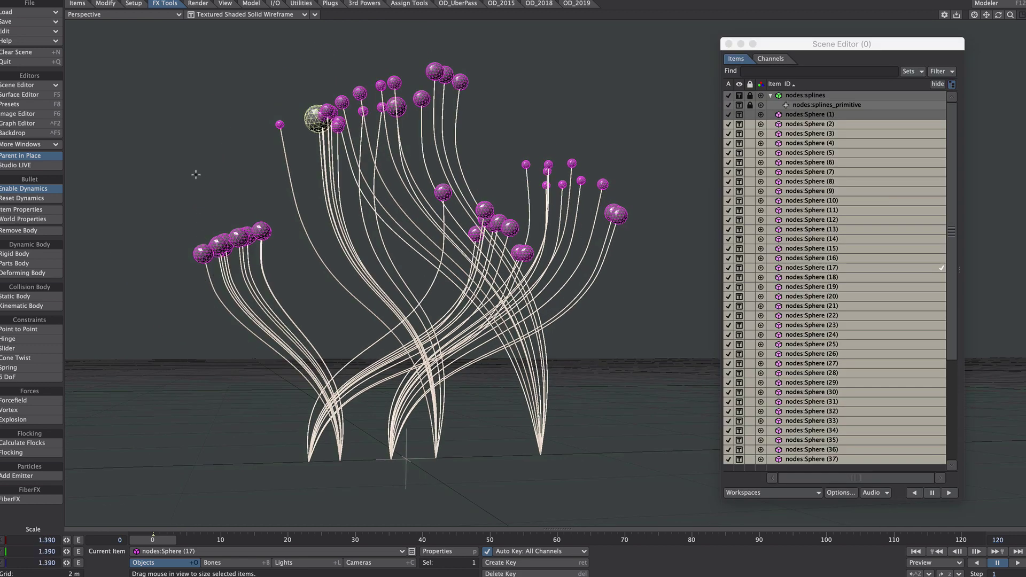
right_click_drag(225, 196, 283, 255)
left_click_drag(302, 325, 325, 256)
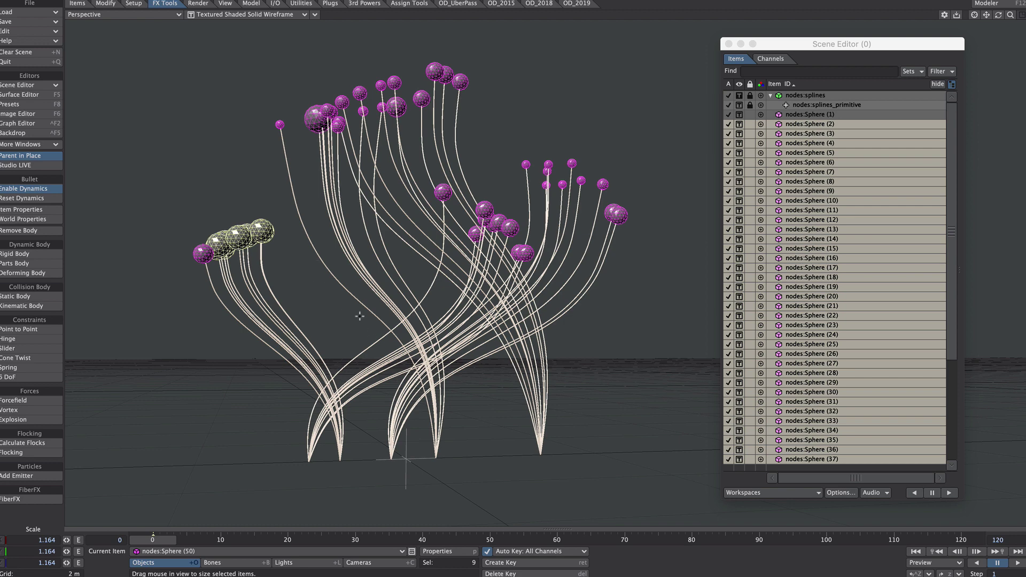
Step: Open the shared spheres graph from nodes:Sphere (41)'s Nodal Motion modifier and move the graph clear of the fibers
key("m")
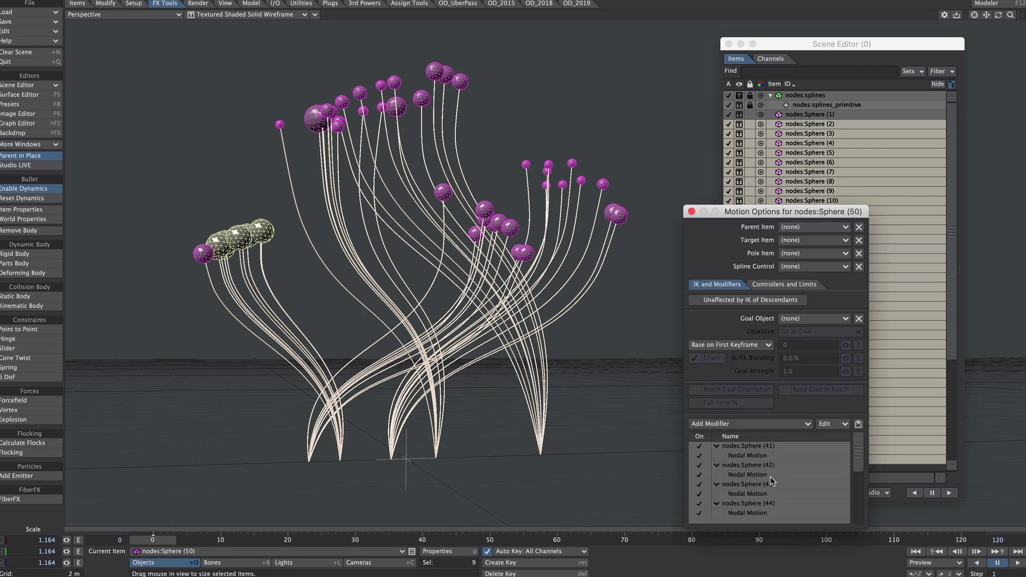
left_click(763, 458)
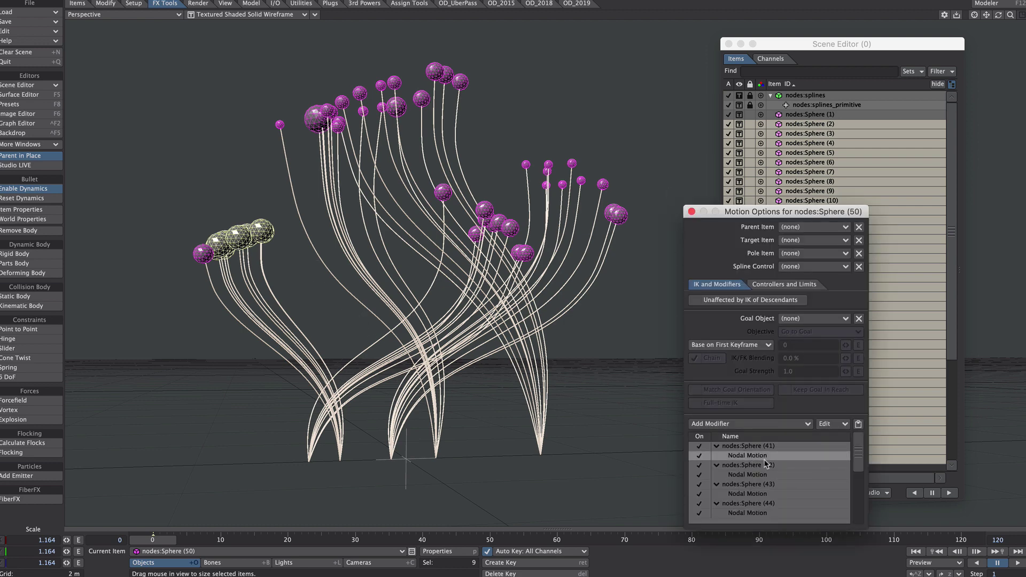
double_click(751, 456)
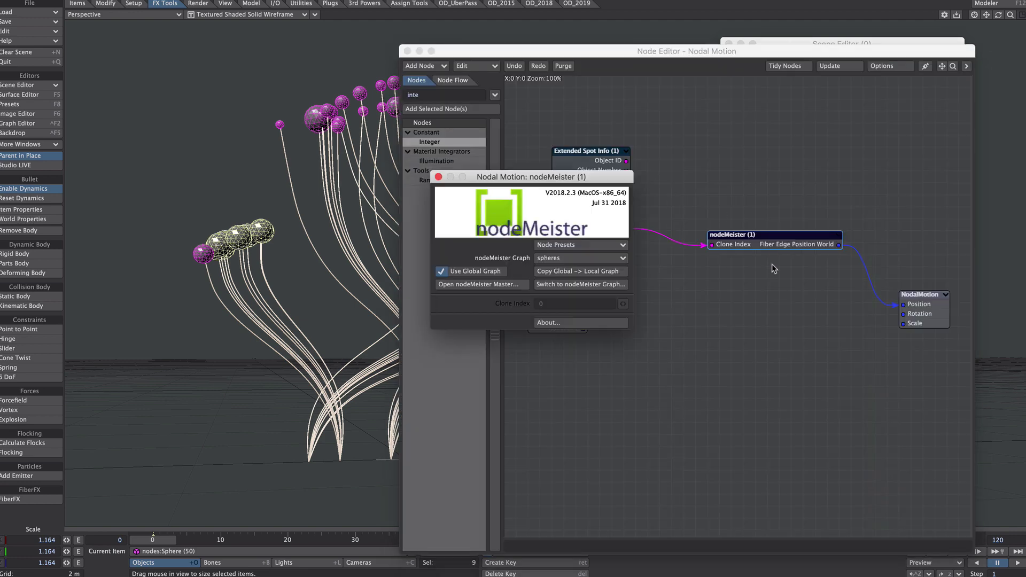
left_click(568, 285)
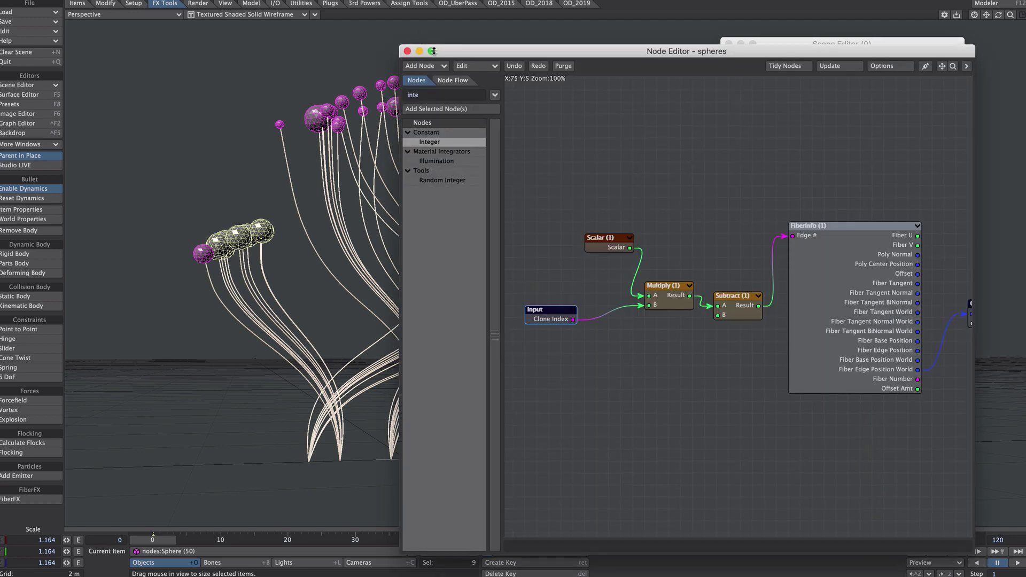
left_click_drag(460, 54, 613, 69)
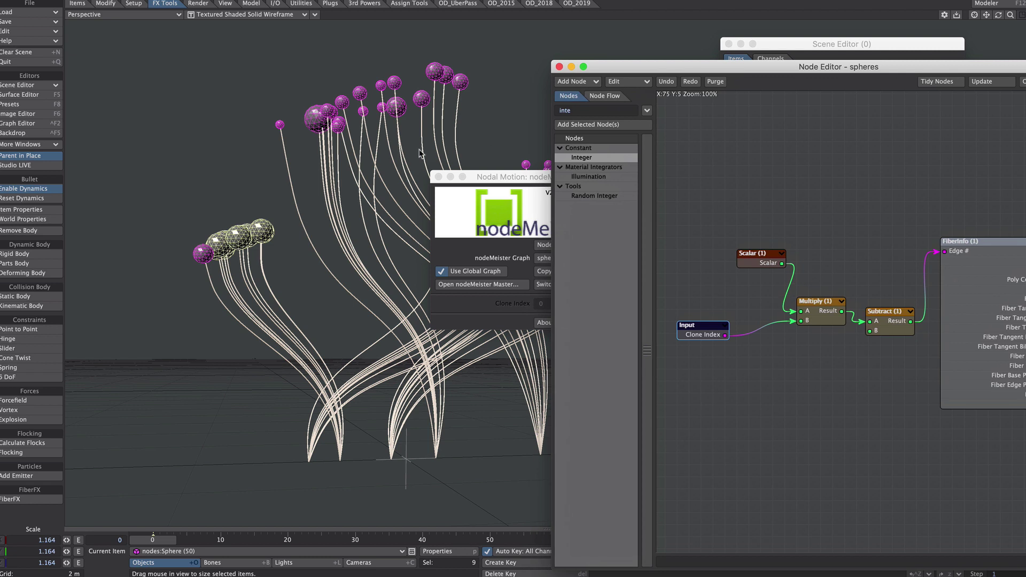
Step: Try 1 and 2 as the Scalar (1) value in the spheres graph, and close the node's properties and the graph
left_click(438, 176)
double_click(757, 261)
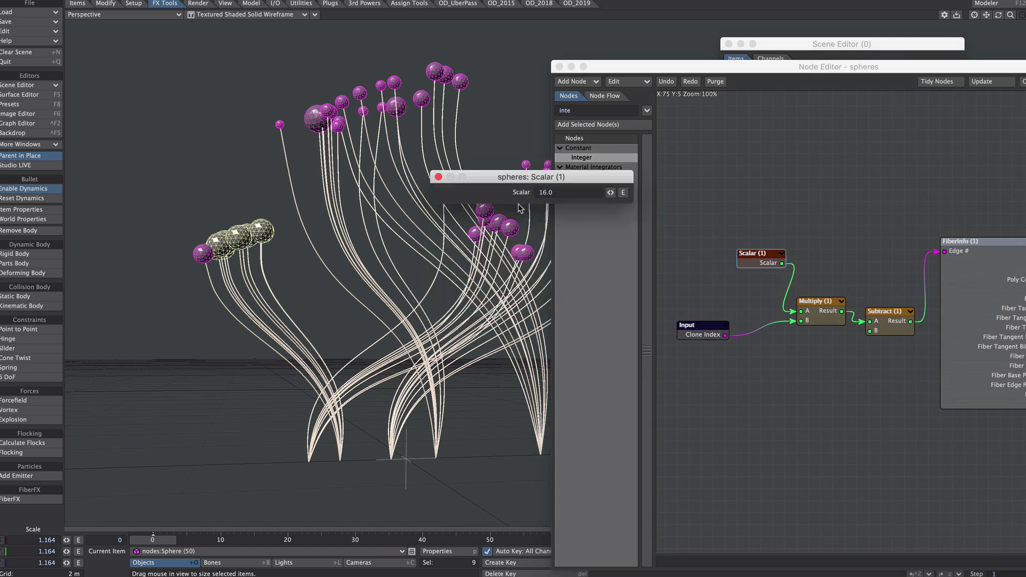
left_click(562, 191)
type("1")
key("Return")
left_click(536, 188)
type("2")
key("Return")
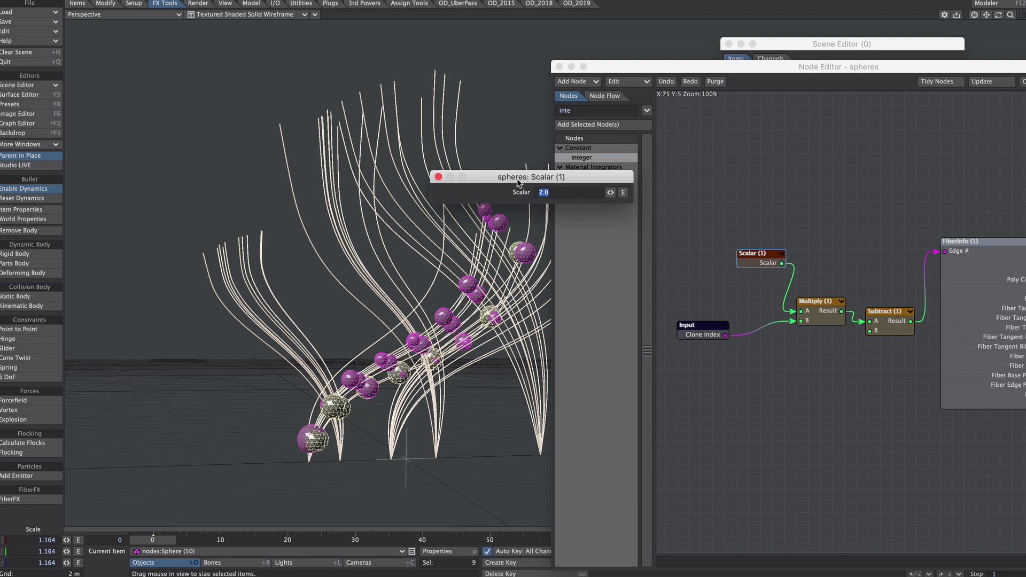
left_click(438, 177)
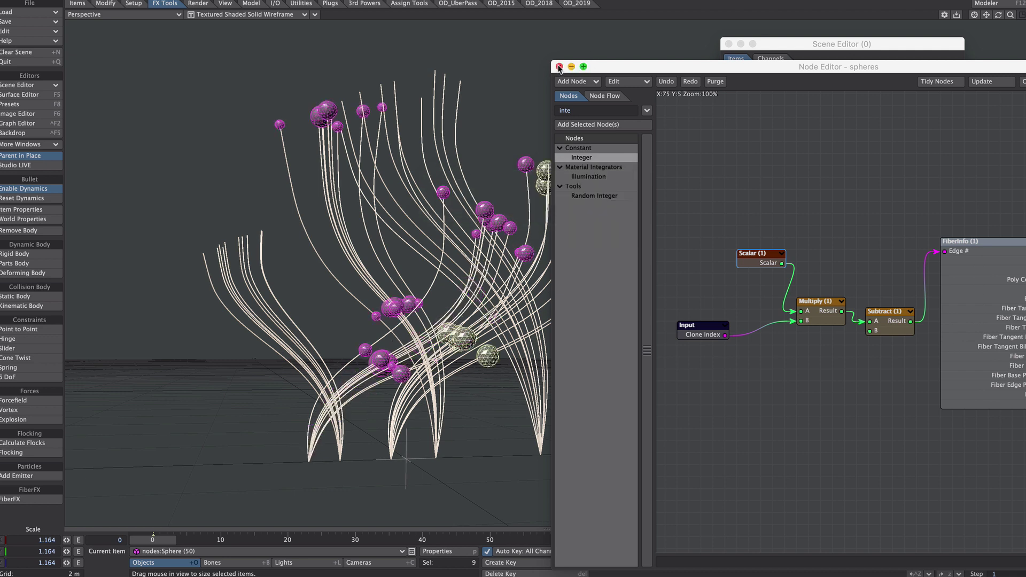
left_click(559, 66)
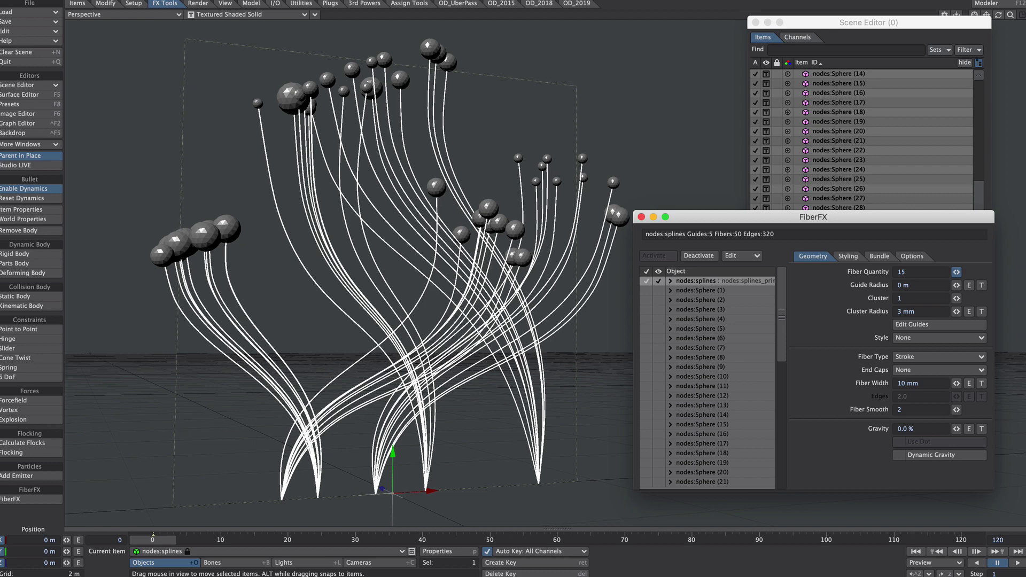
Step: Refresh the spheres' positions on the extra fibers and set the splines' FiberFX Splay to 5.5%
mouse_move(164, 540)
left_mouse_down()
mouse_move(206, 542)
mouse_move(164, 542)
left_mouse_up()
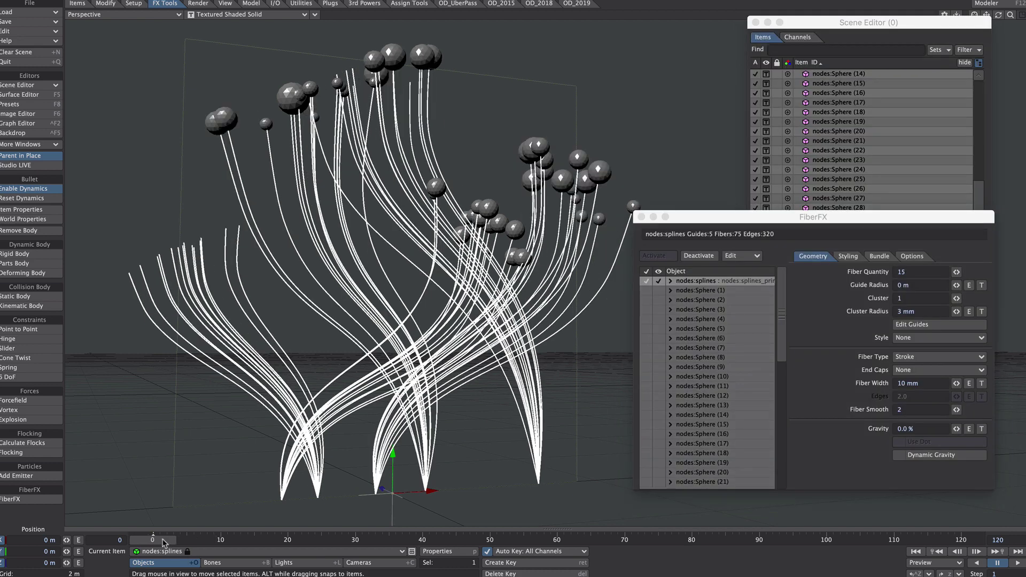
left_click(847, 258)
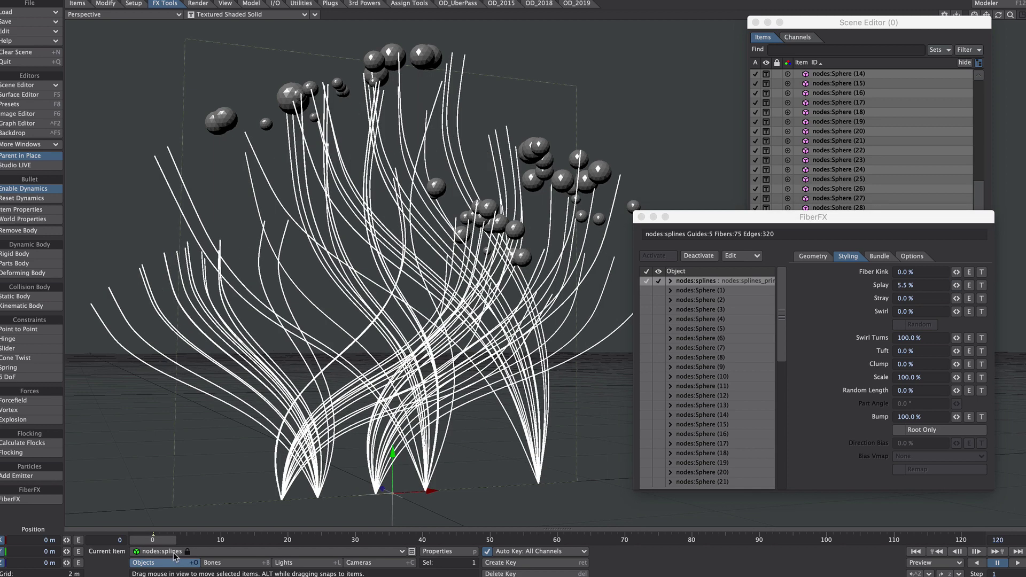
Step: Clone nodes:Sphere (50) several times to add spheres for the additional fiber tips
left_click_drag(907, 22, 904, 24)
left_click(856, 420)
key("ctrl+c")
key("ctrl+c")
key("ctrl+c")
key("ctrl+c")
key("ctrl+c")
key("ctrl+c")
key("ctrl+c")
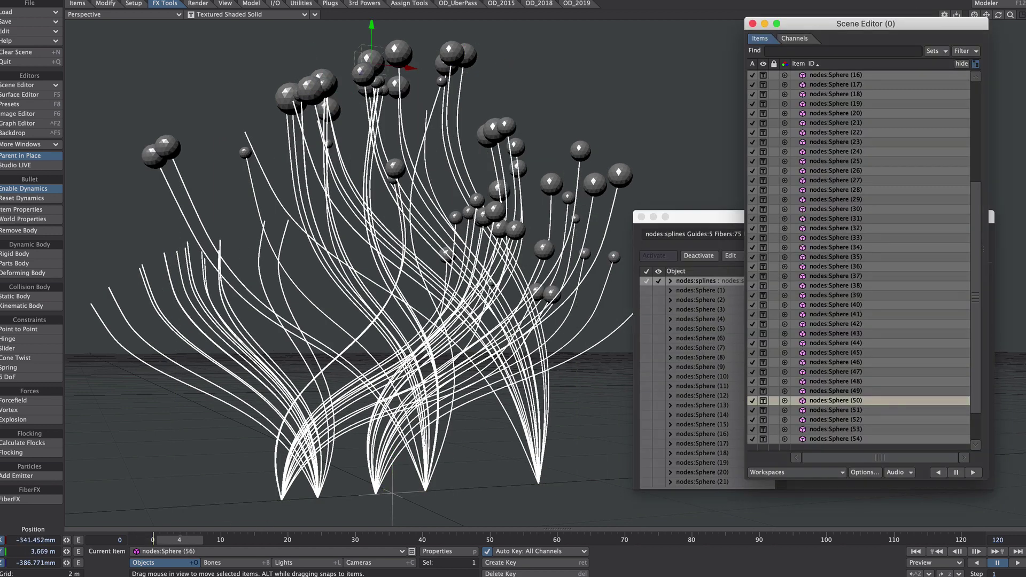
Step: Select a sphere farther down the item list and clone it repeatedly to populate more of the remaining fiber tips
scroll(887, 389, "down", 3)
left_click(850, 413)
key("ctrl+c")
key("ctrl+c")
key("ctrl+c")
key("ctrl+c")
key("ctrl+c")
key("ctrl+c")
key("ctrl+c")
key("ctrl+c")
key("ctrl+c")
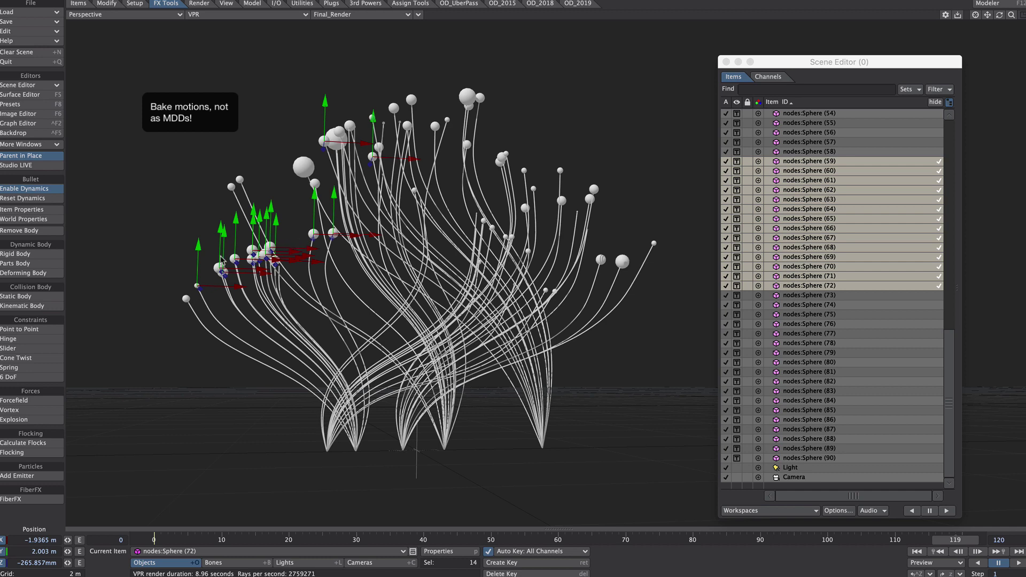
Step: Locate spheres on the fibers by selecting nodes:Sphere (64) through (71), and individually nodes:Sphere (58), (78) and (81)
left_click(809, 209)
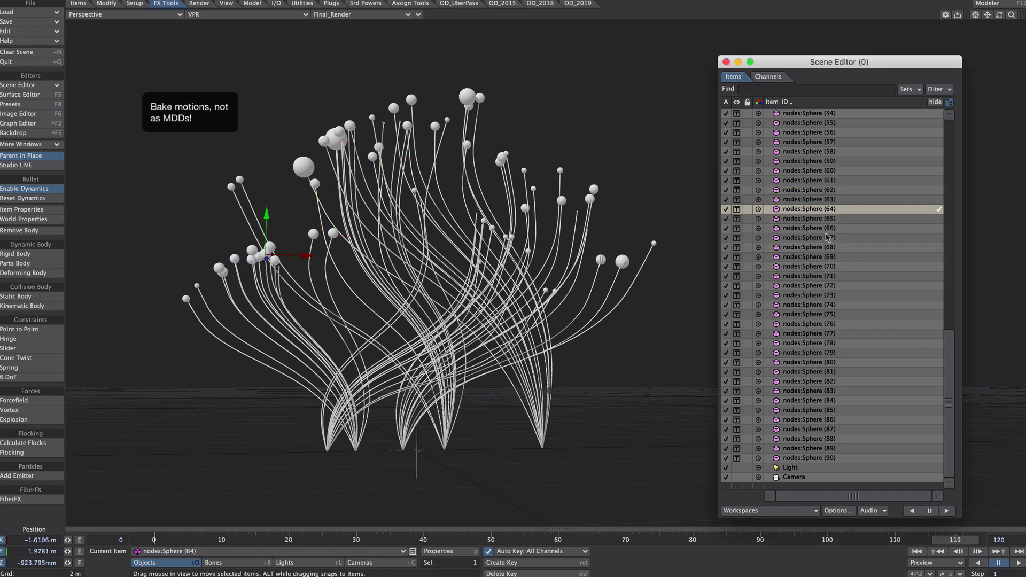
left_click(816, 276, "shift")
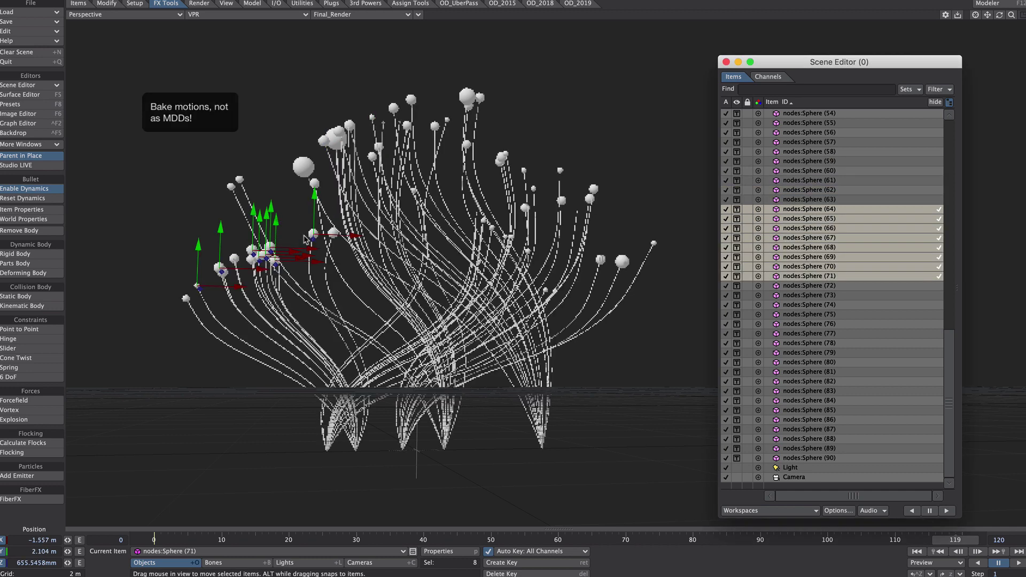
left_click(834, 152)
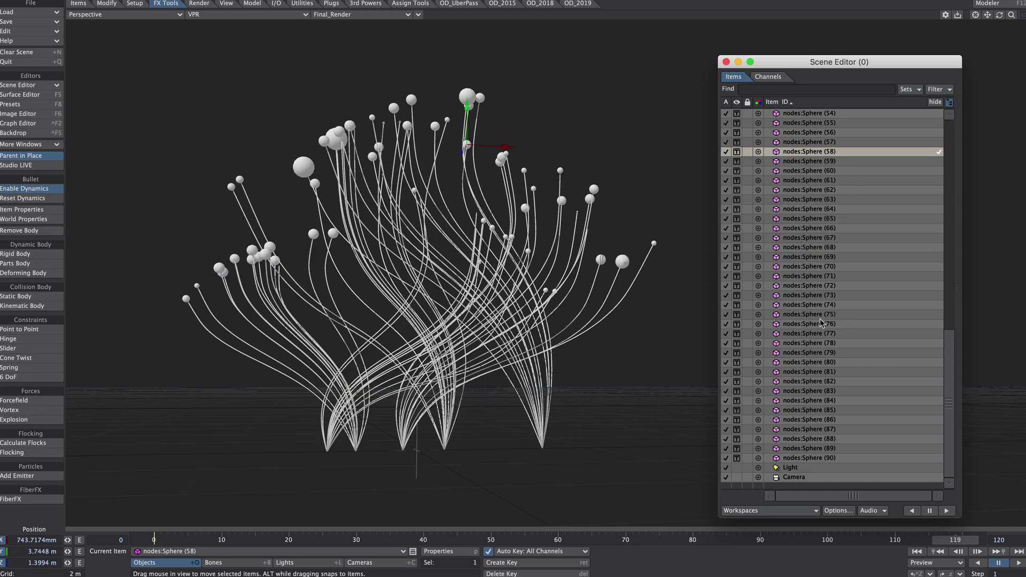
left_click(816, 343)
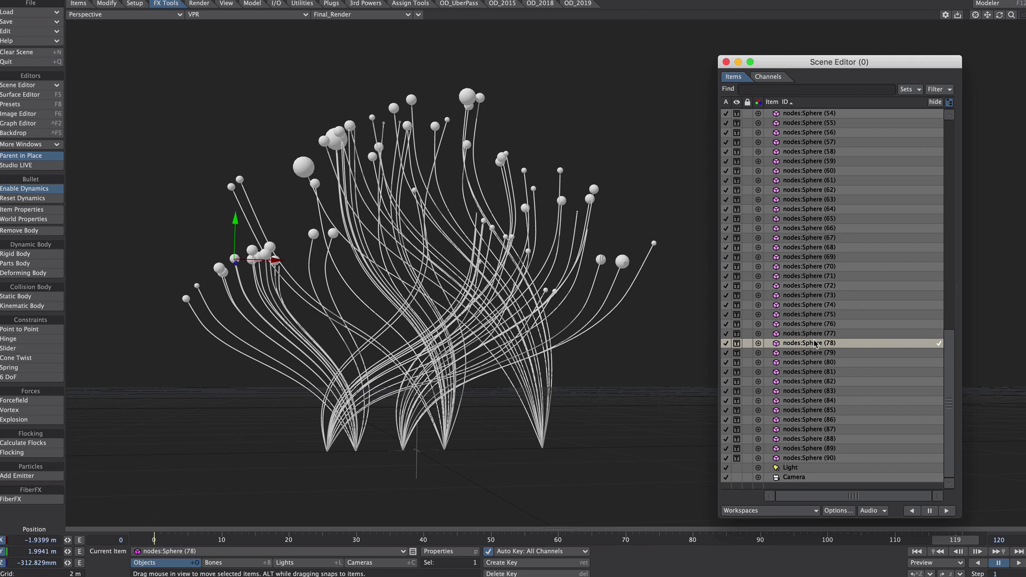
left_click(796, 373)
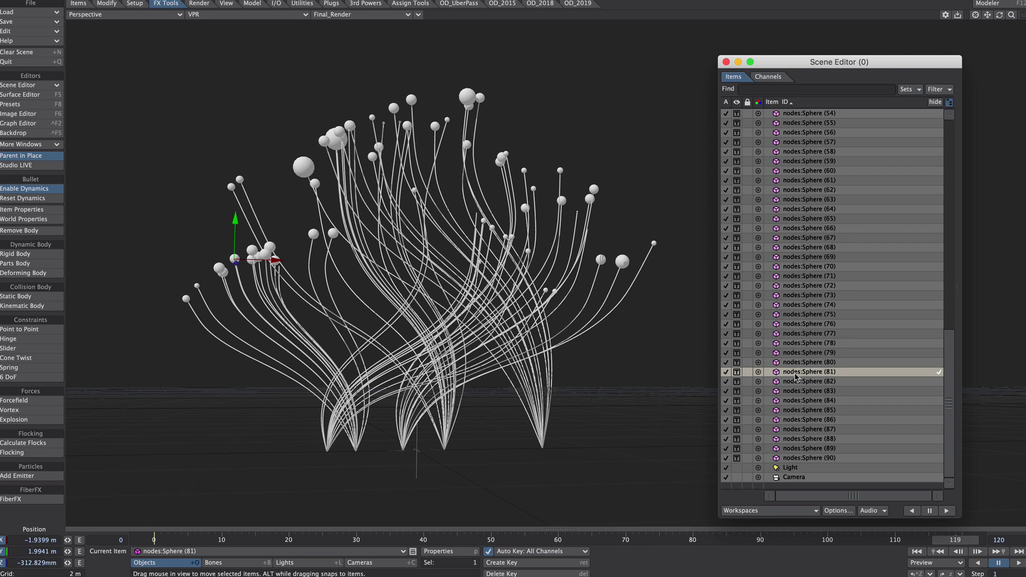